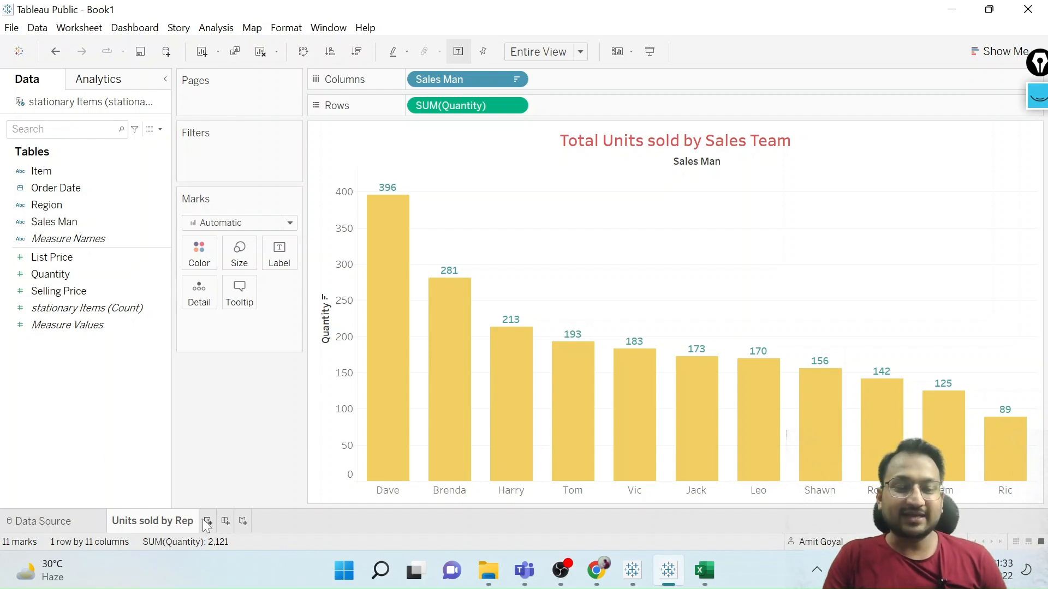
{"action": "mouse_move", "coordinate": [198, 524]}
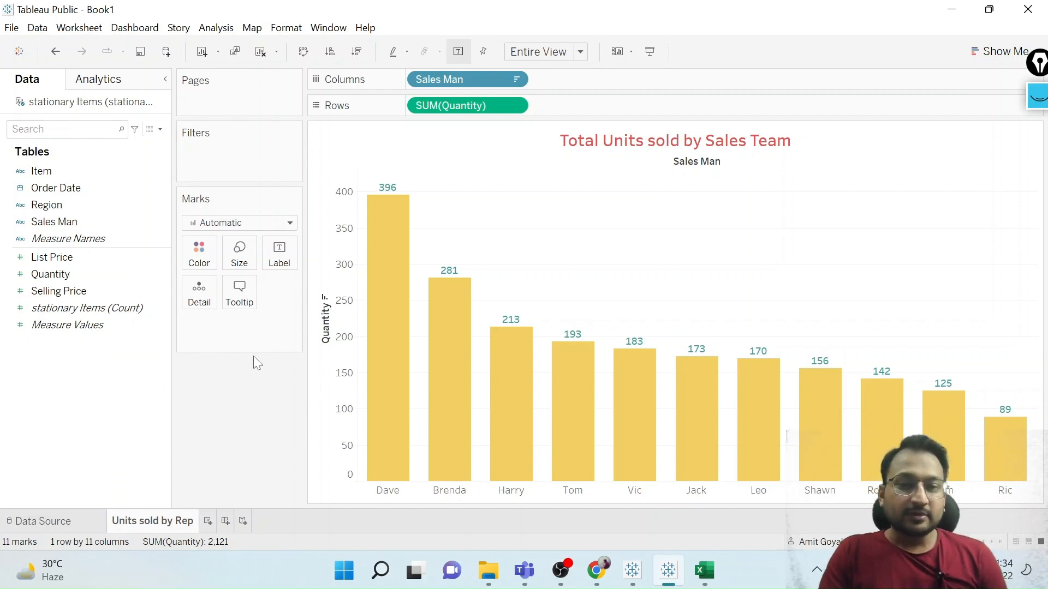
{"action": "mouse_move", "coordinate": [157, 524]}
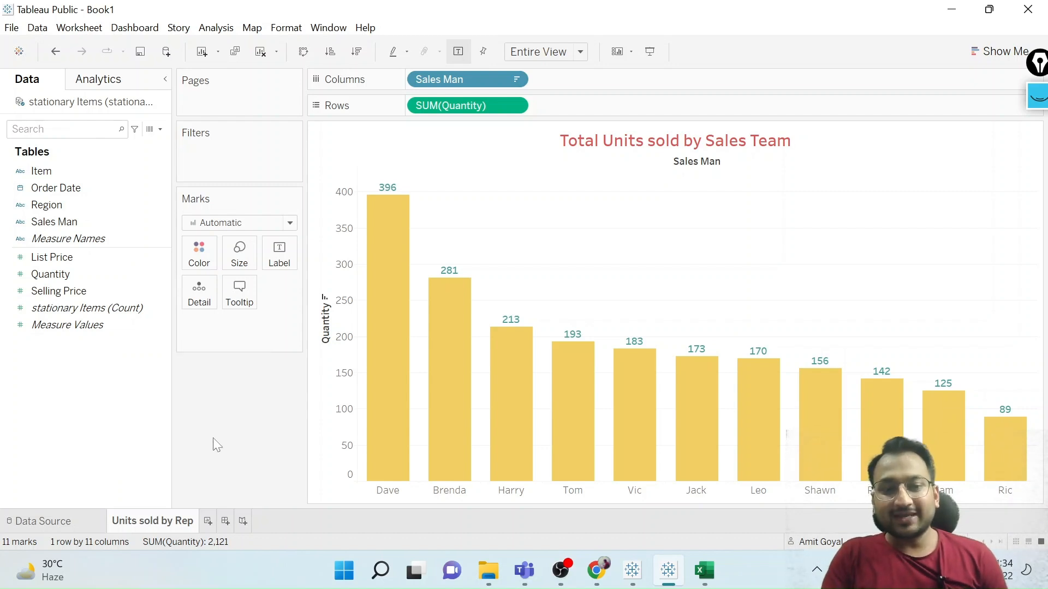
{"action": "left_click", "coordinate": [1038, 97]}
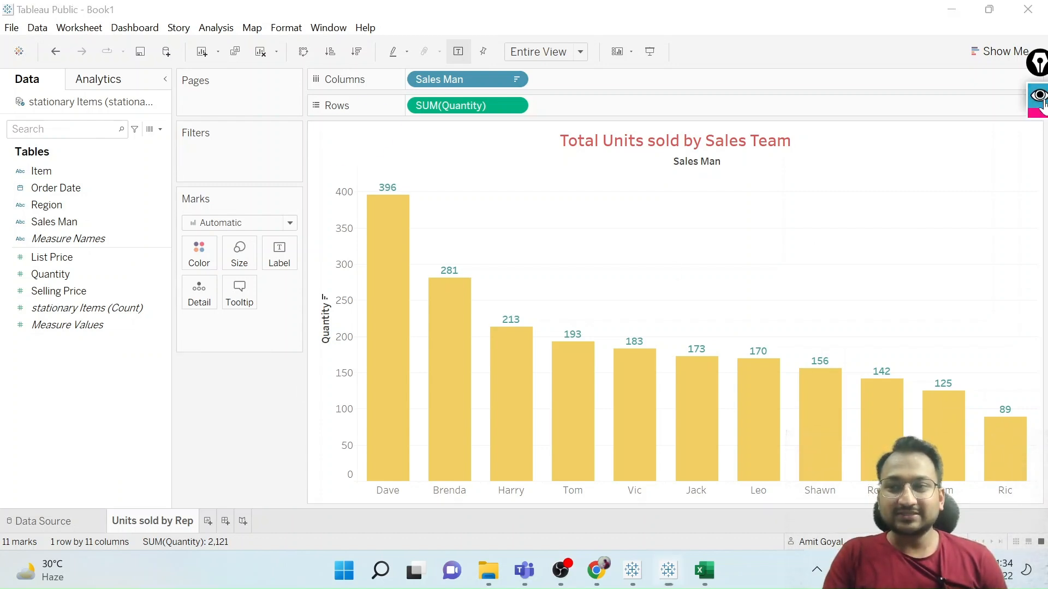
{"action": "left_click", "coordinate": [1041, 266]}
{"action": "left_click", "coordinate": [1038, 145]}
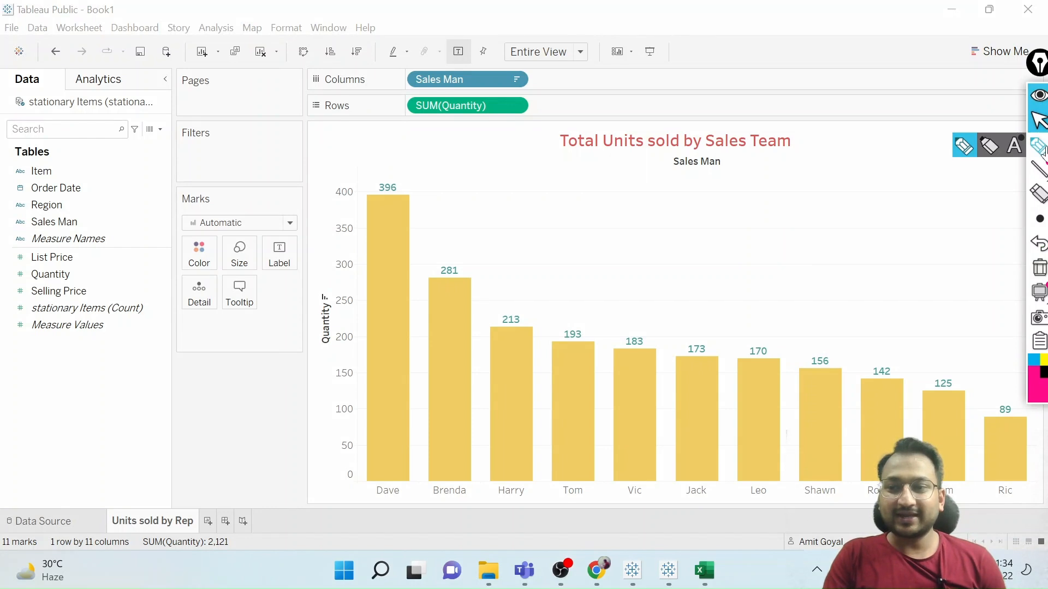
{"action": "mouse_move", "coordinate": [210, 510]}
{"action": "left_mouse_down"}
{"action": "mouse_move", "coordinate": [197, 537]}
{"action": "mouse_move", "coordinate": [227, 539]}
{"action": "mouse_move", "coordinate": [219, 516]}
{"action": "left_mouse_up"}
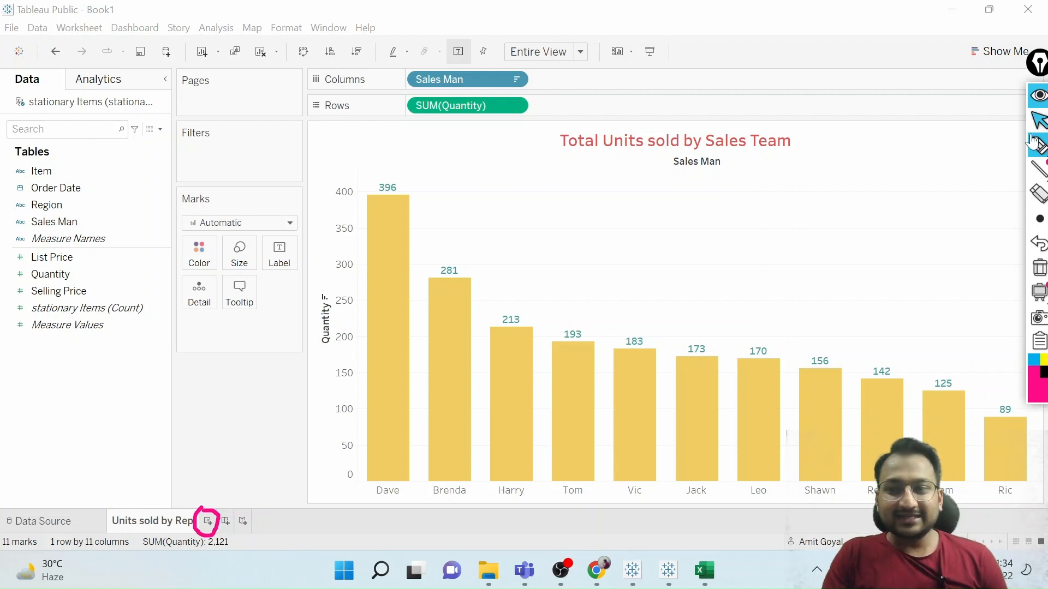
{"action": "left_click", "coordinate": [1035, 269]}
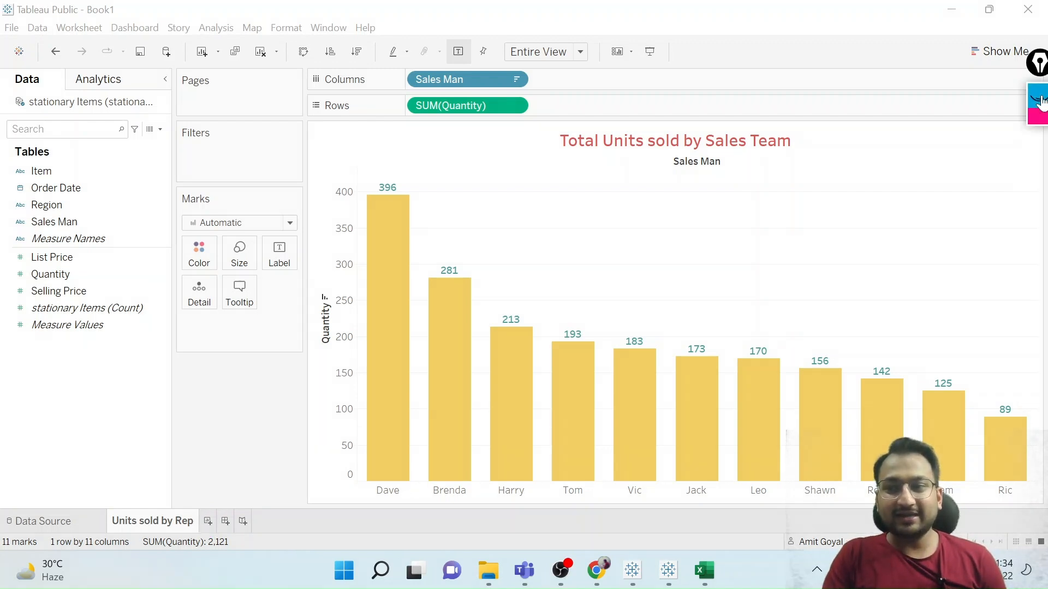
Create a new worksheet charting Quantity in rows against Sales Man in columns.
{"action": "left_click", "coordinate": [208, 522]}
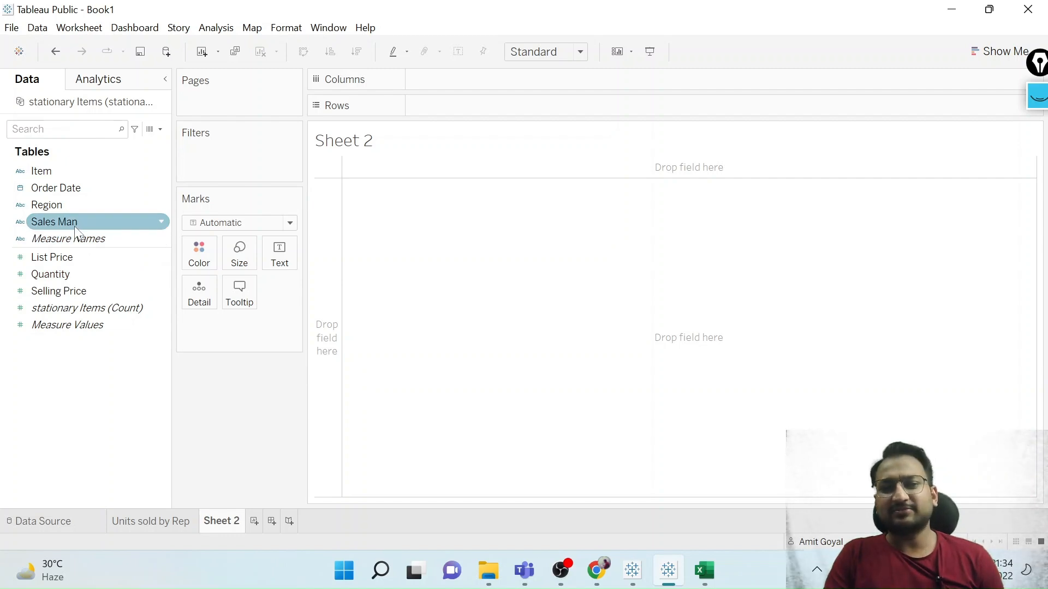
{"action": "left_click_drag", "start_coordinate": [76, 233], "coordinate": [467, 94]}
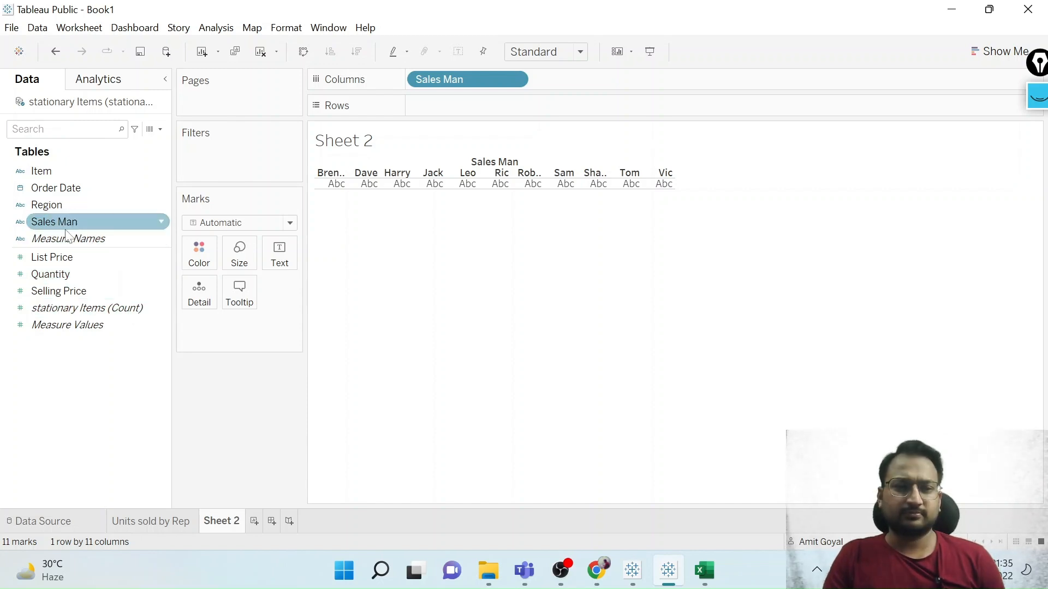
{"action": "left_click_drag", "start_coordinate": [54, 272], "coordinate": [444, 96]}
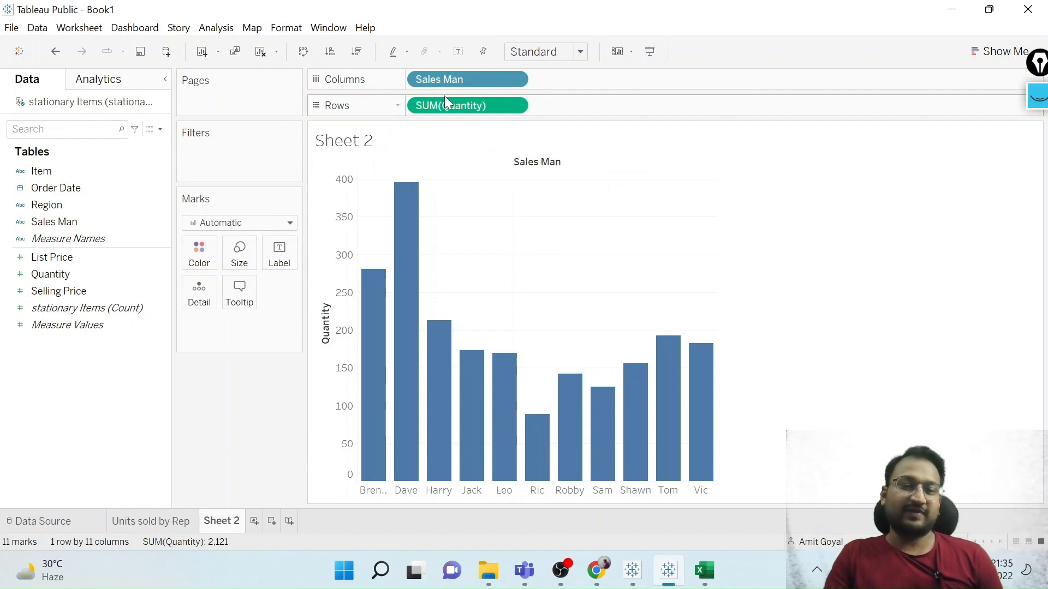
Fit the bar chart to Entire View and sort the salespeople by quantity in descending order.
{"action": "left_click", "coordinate": [570, 54]}
{"action": "left_click", "coordinate": [537, 111]}
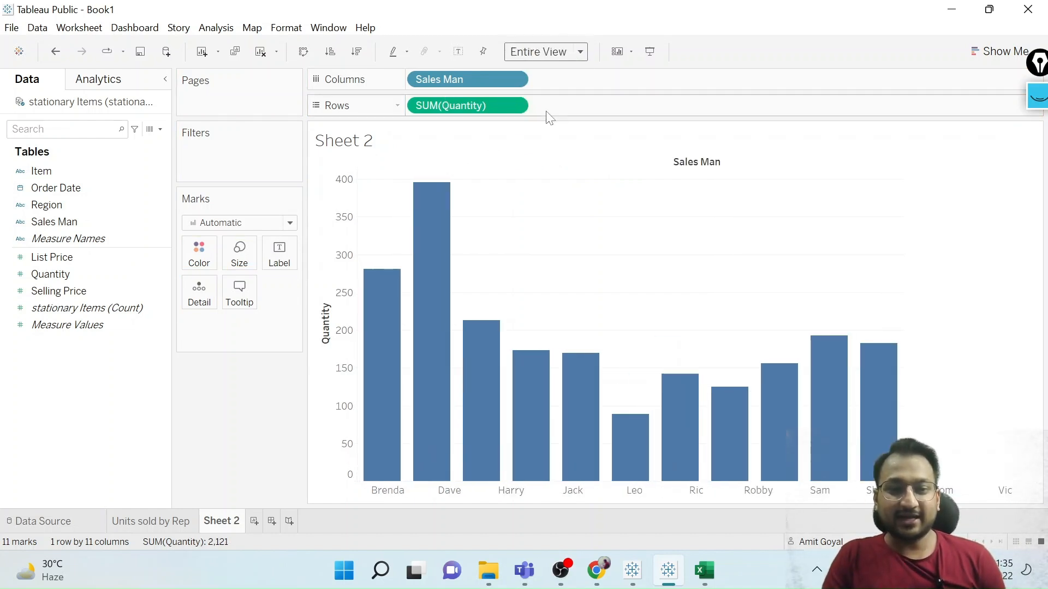
{"action": "left_click", "coordinate": [325, 299]}
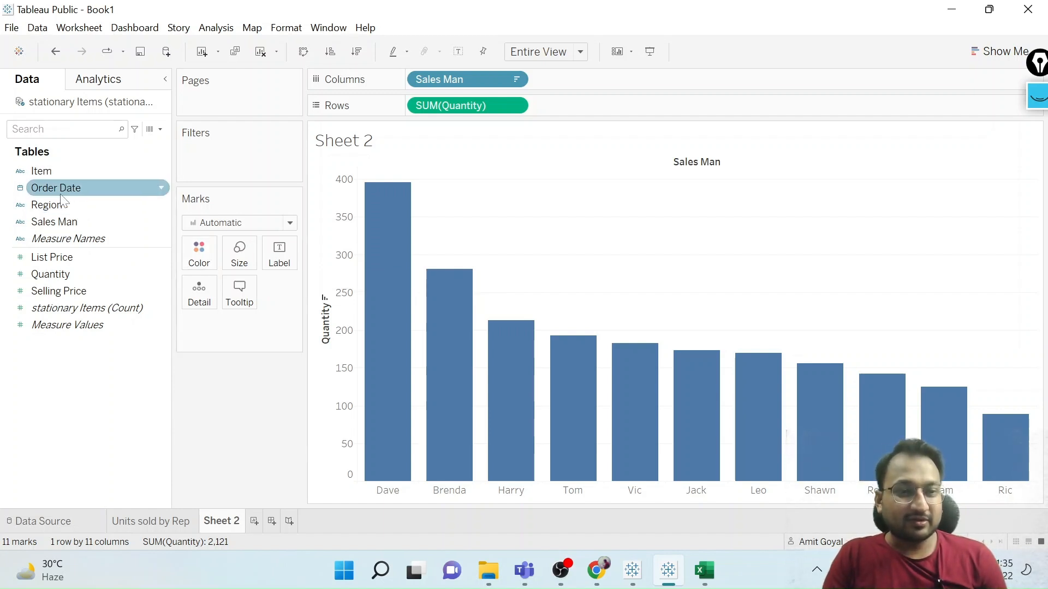
Try coloring the bars by Sales Man and remove that field from the color encoding again.
{"action": "left_click", "coordinate": [58, 222]}
{"action": "left_click_drag", "start_coordinate": [59, 223], "coordinate": [201, 252]}
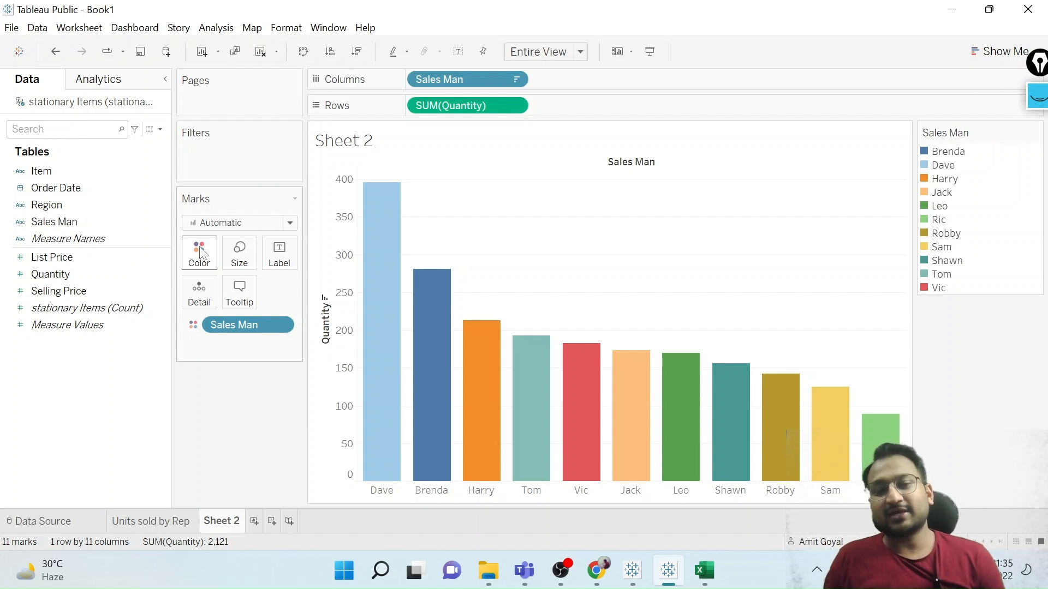
{"action": "mouse_move", "coordinate": [369, 303]}
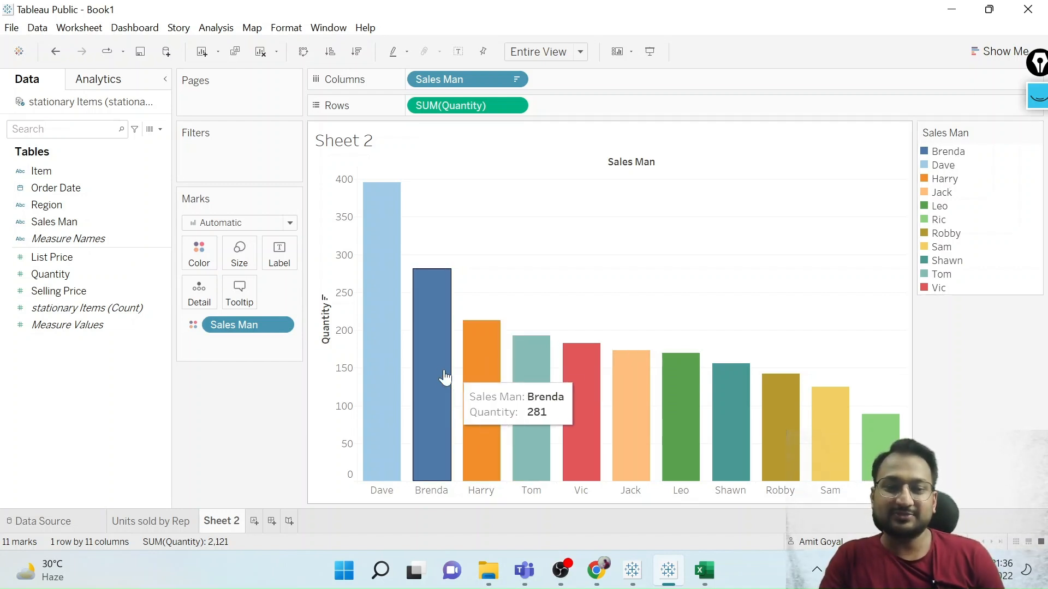
{"action": "mouse_move", "coordinate": [411, 339]}
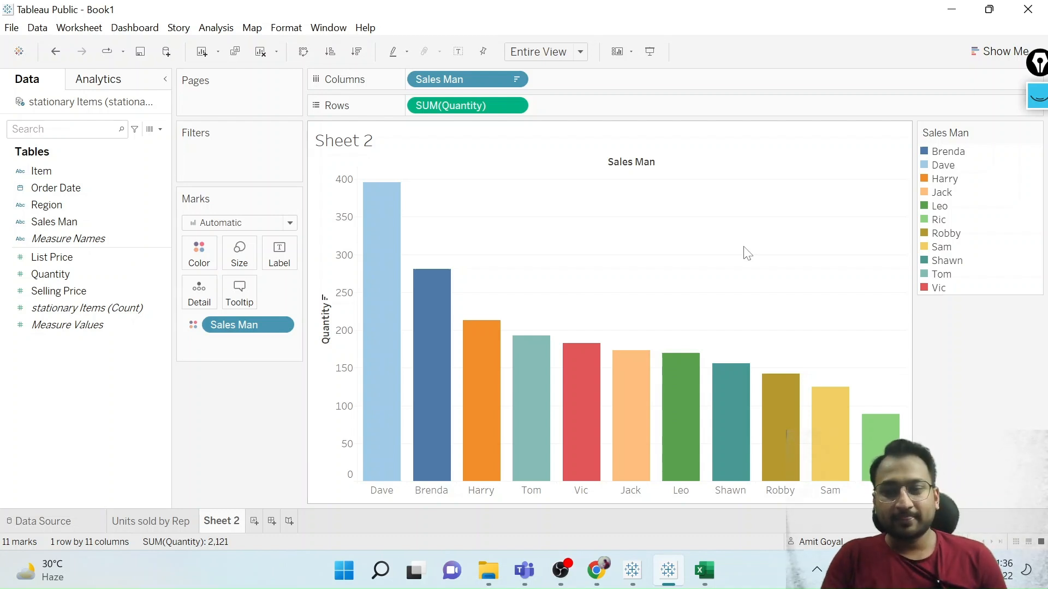
{"action": "left_click_drag", "start_coordinate": [250, 325], "coordinate": [60, 381]}
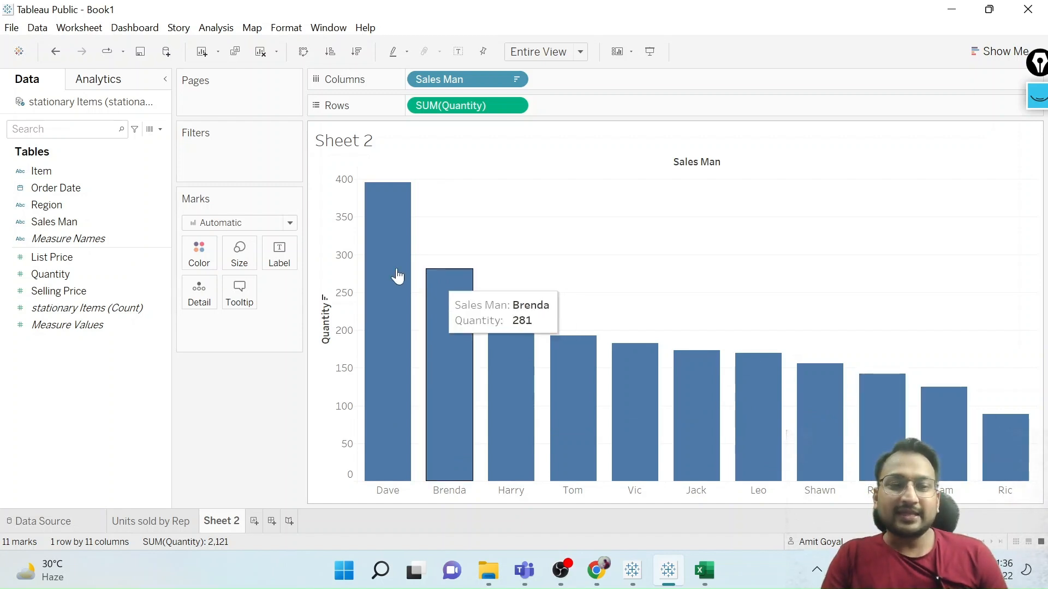
{"action": "left_click", "coordinate": [126, 259]}
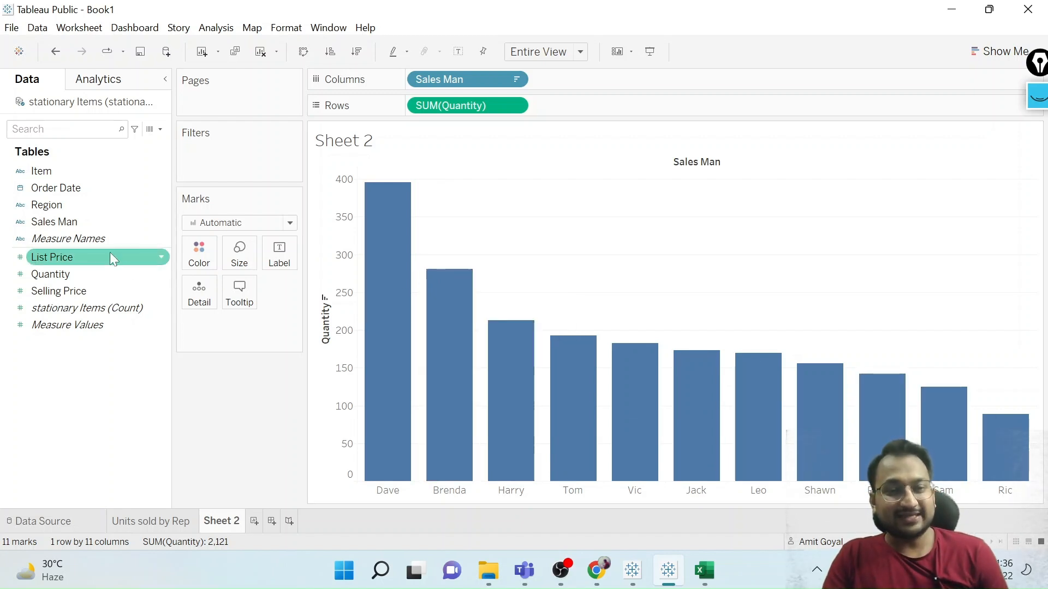
Color the bars by Region and examine the region details of individual bars.
{"action": "left_click_drag", "start_coordinate": [48, 205], "coordinate": [195, 252]}
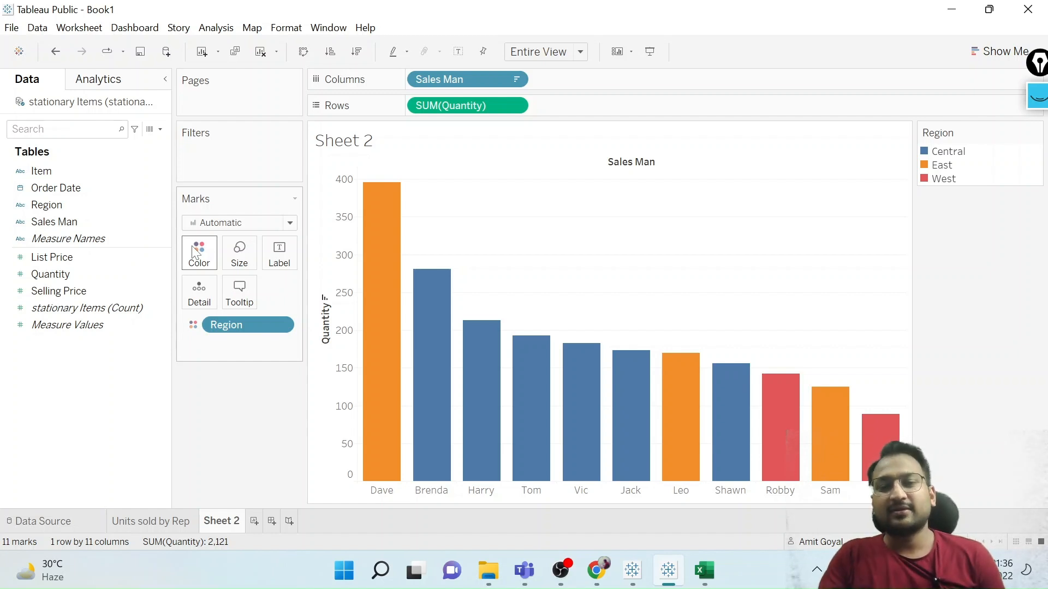
{"action": "mouse_move", "coordinate": [443, 364]}
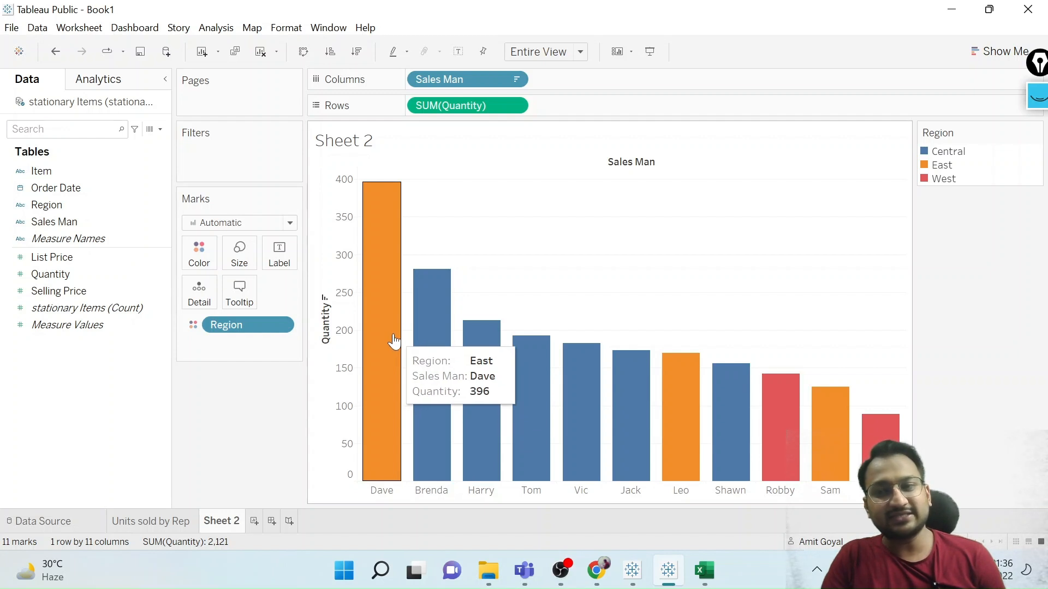
{"action": "mouse_move", "coordinate": [801, 378]}
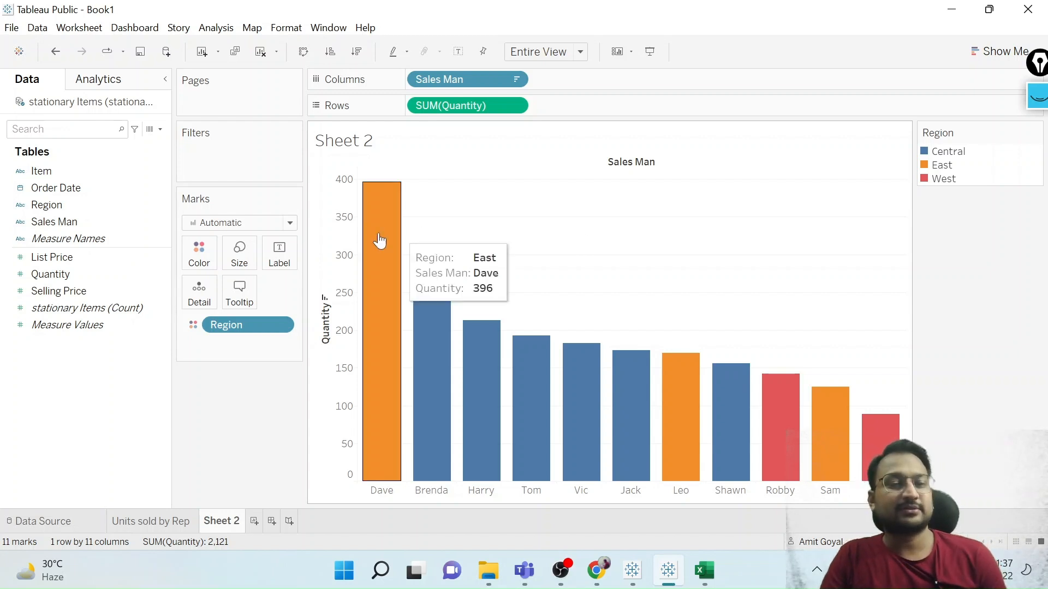
Assign the Traffic Light palette to the Region colors.
{"action": "left_click", "coordinate": [189, 266]}
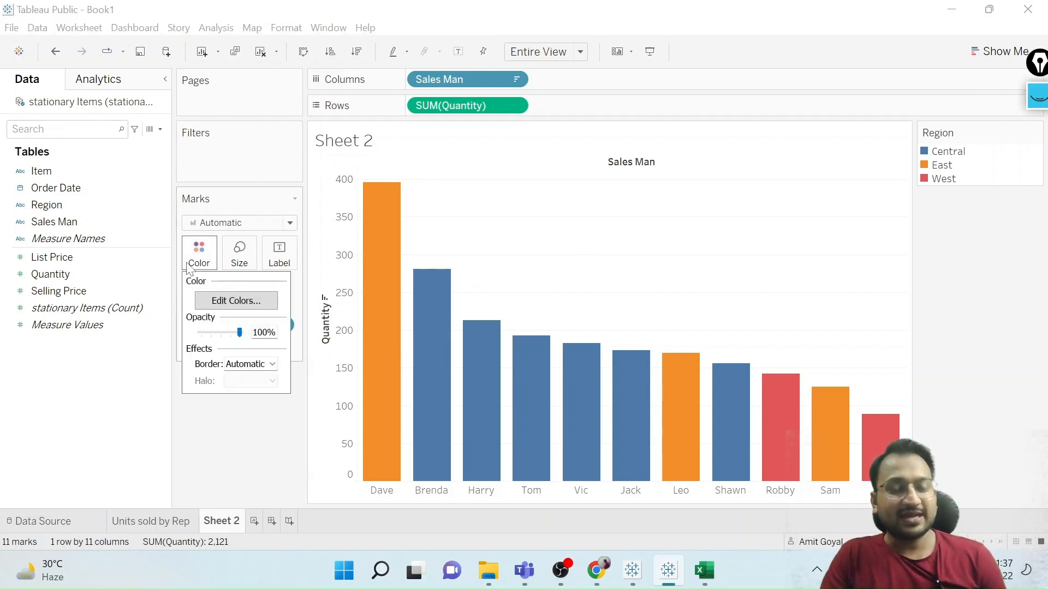
{"action": "left_click", "coordinate": [228, 302]}
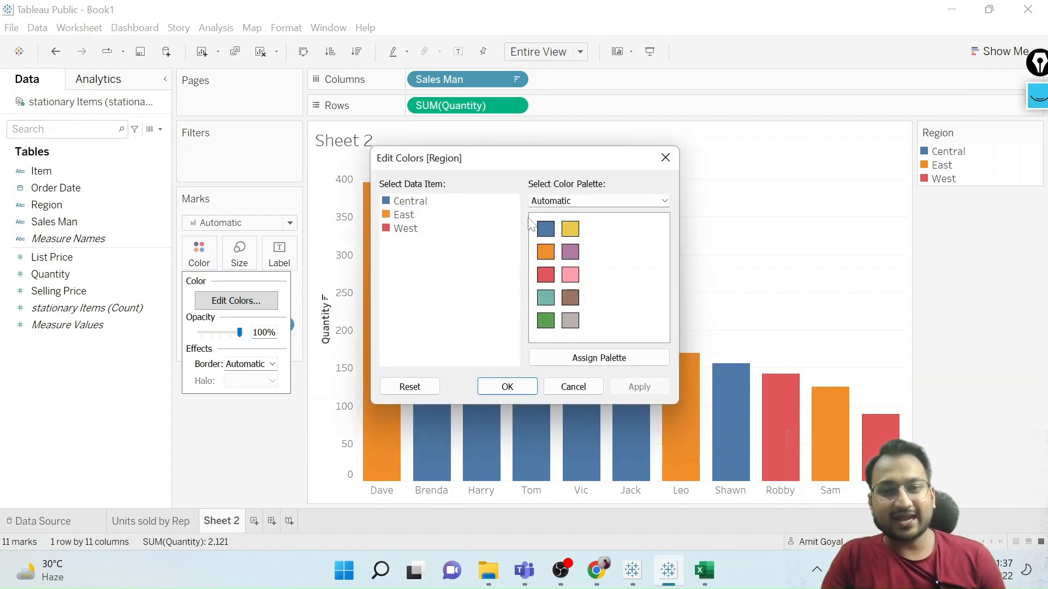
{"action": "left_click", "coordinate": [597, 201]}
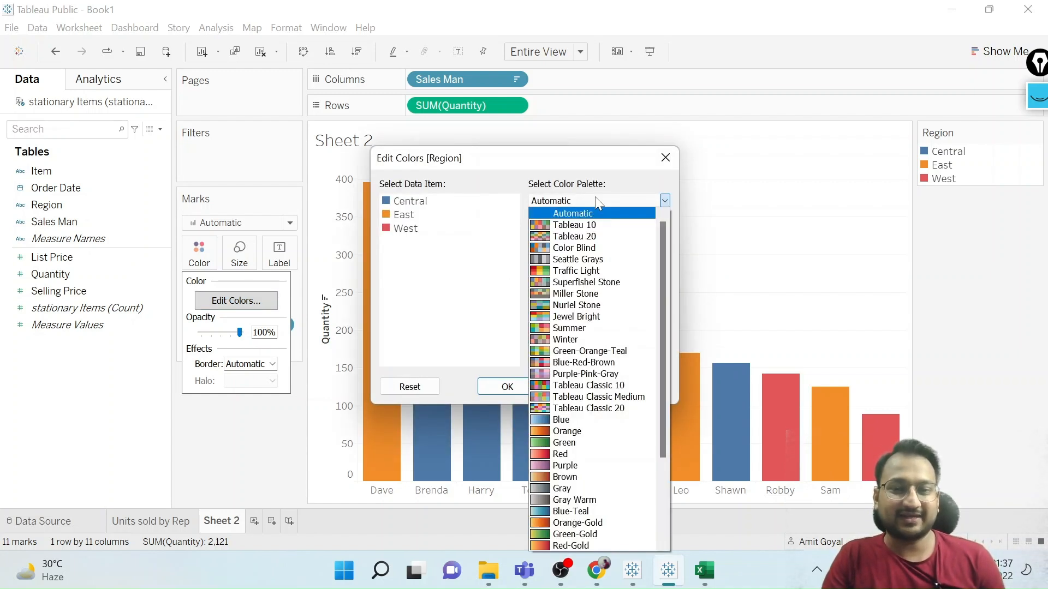
{"action": "left_click", "coordinate": [580, 273]}
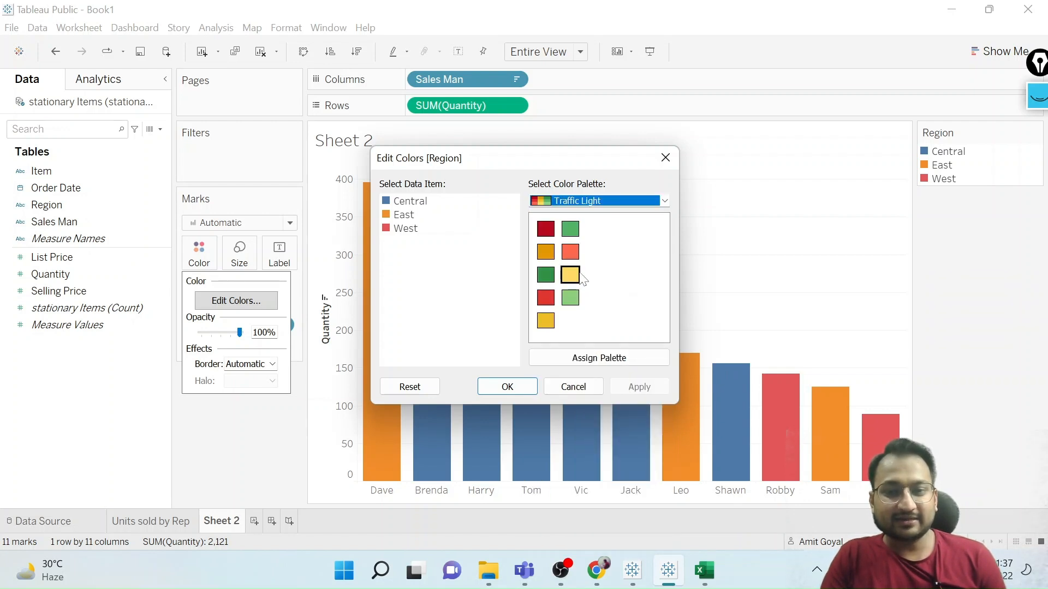
{"action": "left_click", "coordinate": [587, 358]}
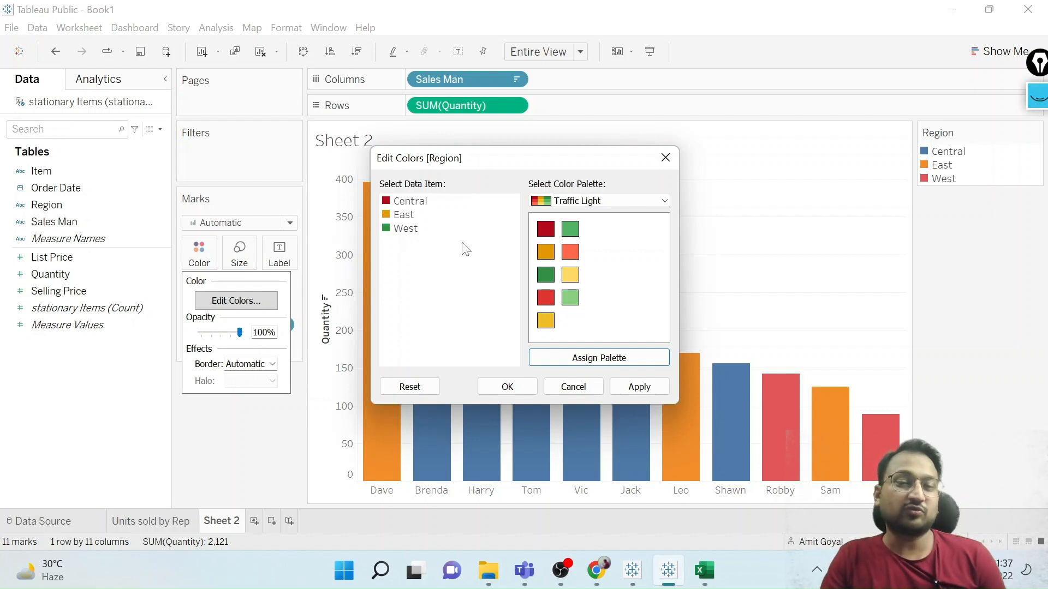
Give the Central region light green and the East region medium green from the Traffic Light palette.
{"action": "left_click", "coordinate": [406, 206]}
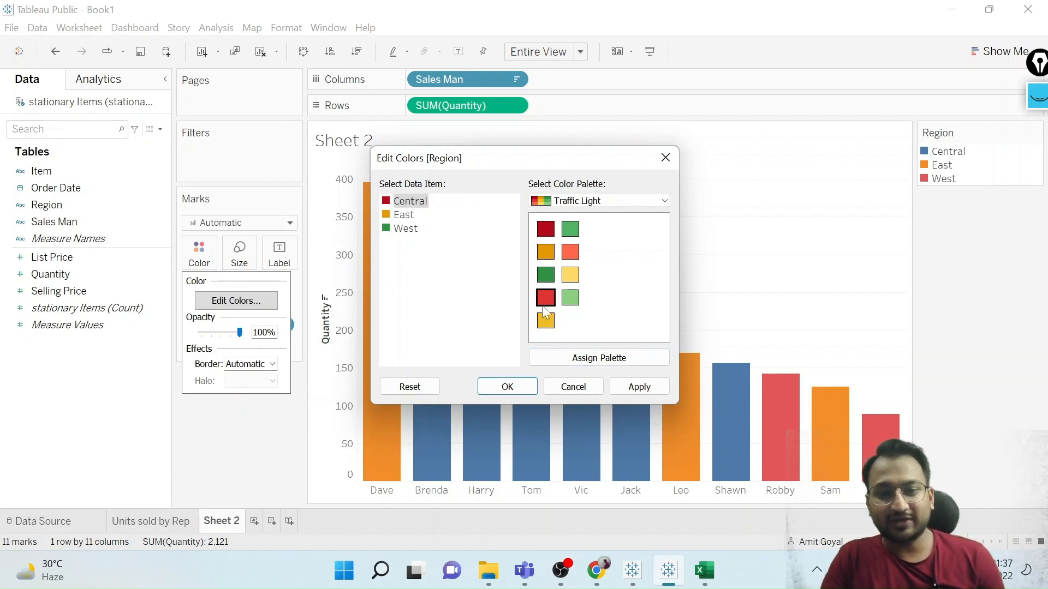
{"action": "left_click", "coordinate": [570, 299]}
{"action": "left_click", "coordinate": [404, 214]}
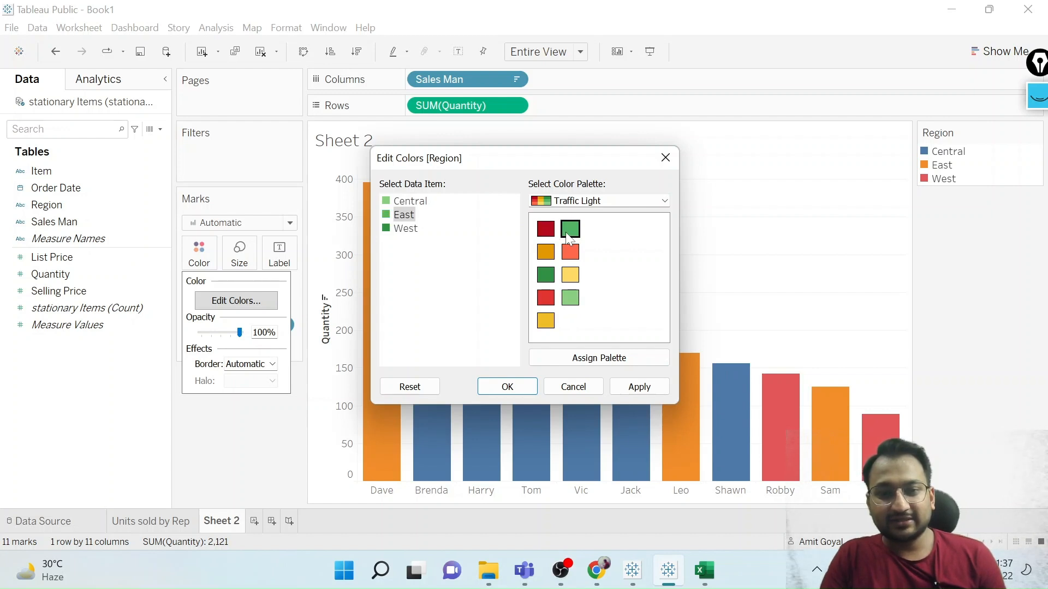
Give the West region olive yellow from the Superfishel Stone palette and apply the edited region colors.
{"action": "left_click", "coordinate": [405, 229]}
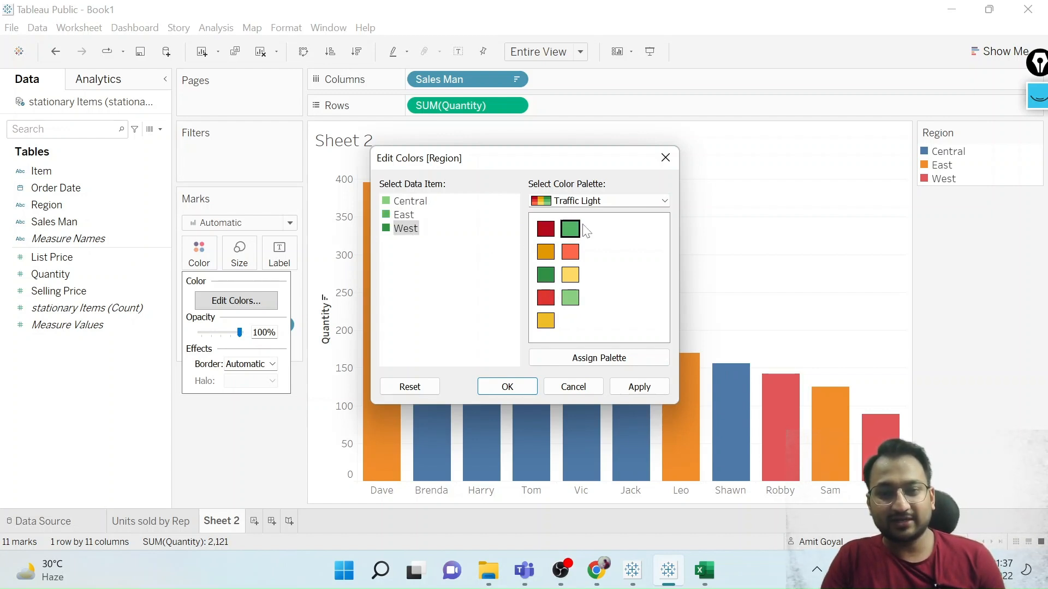
{"action": "left_click", "coordinate": [599, 201]}
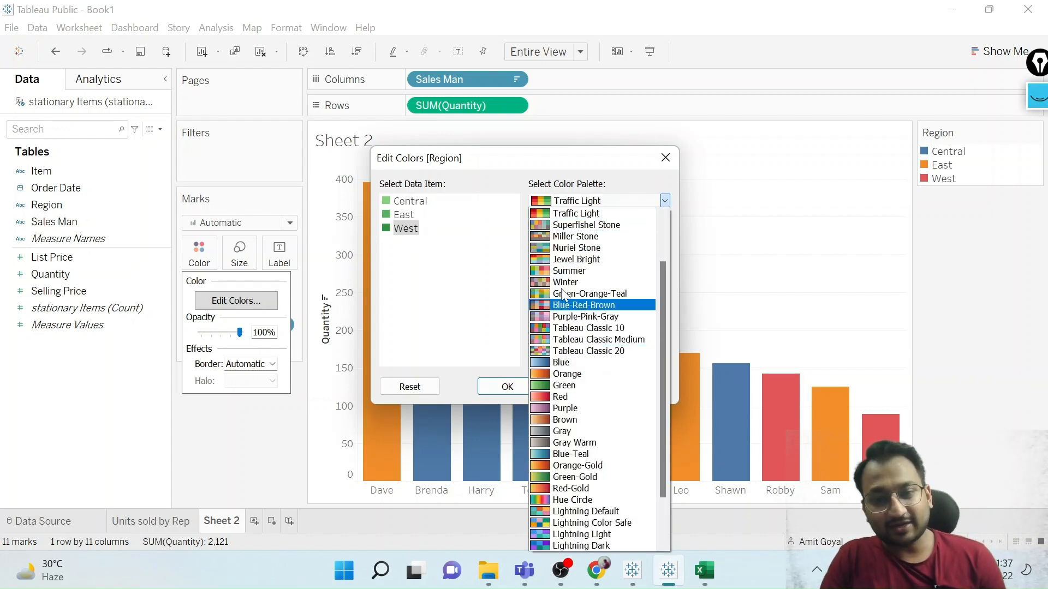
{"action": "left_click", "coordinate": [569, 226]}
{"action": "left_click", "coordinate": [569, 229]}
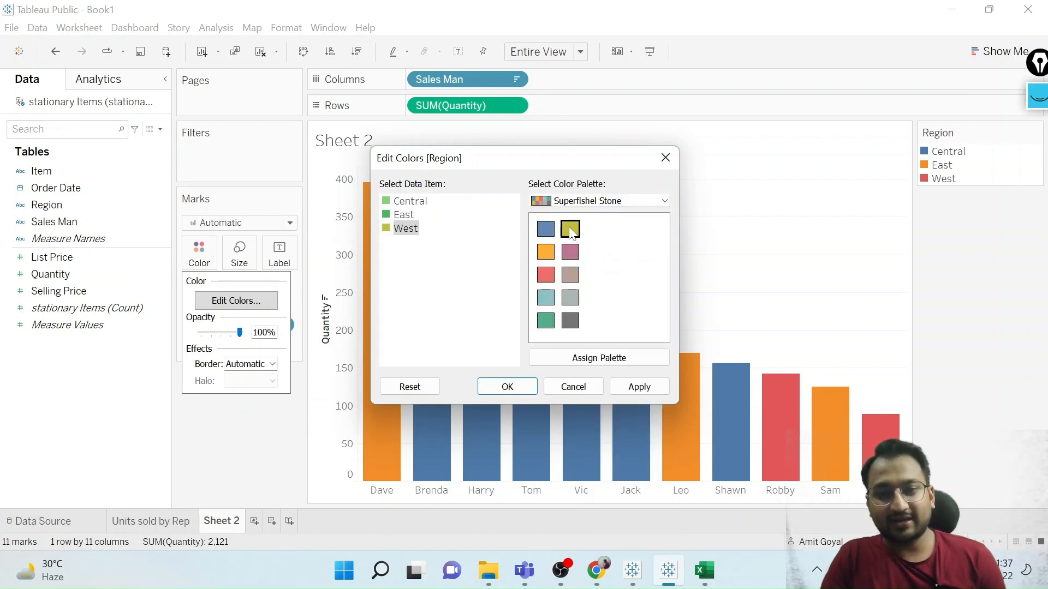
{"action": "left_click", "coordinate": [651, 389]}
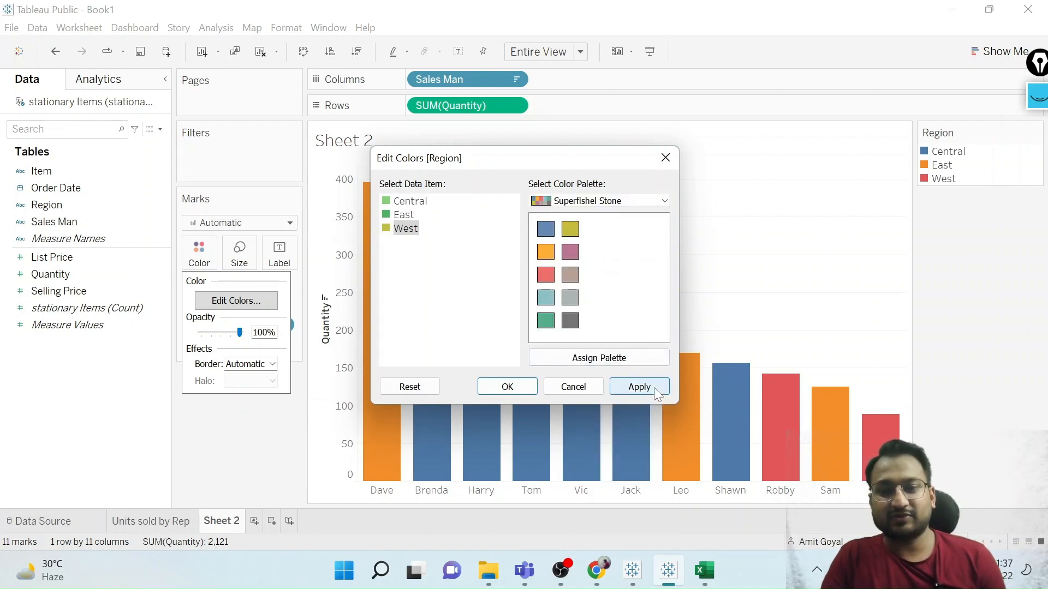
{"action": "left_click", "coordinate": [506, 386]}
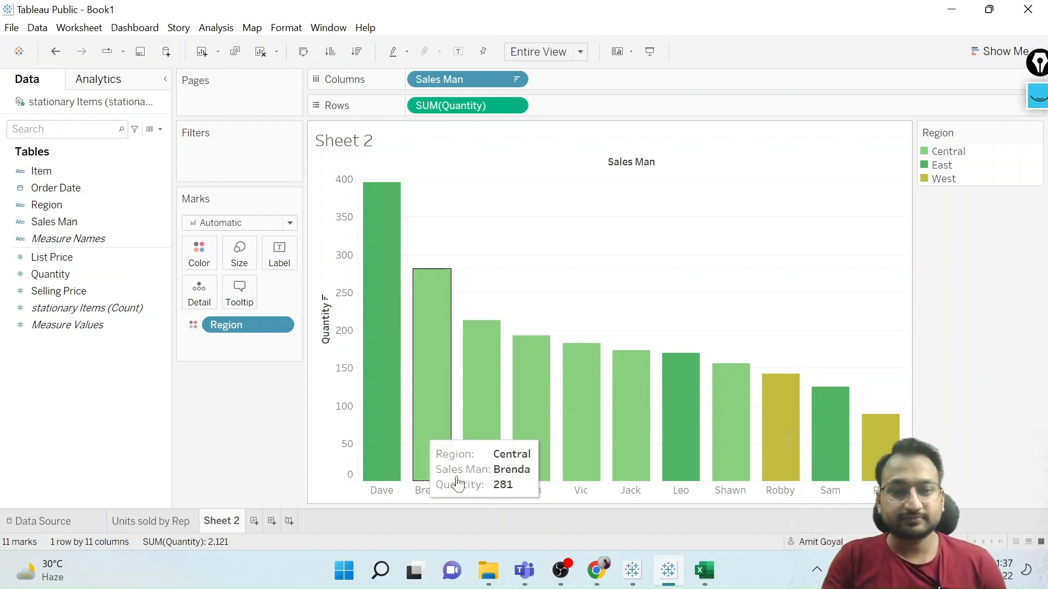
Remove Region from the chart's color encoding.
{"action": "mouse_move", "coordinate": [434, 282]}
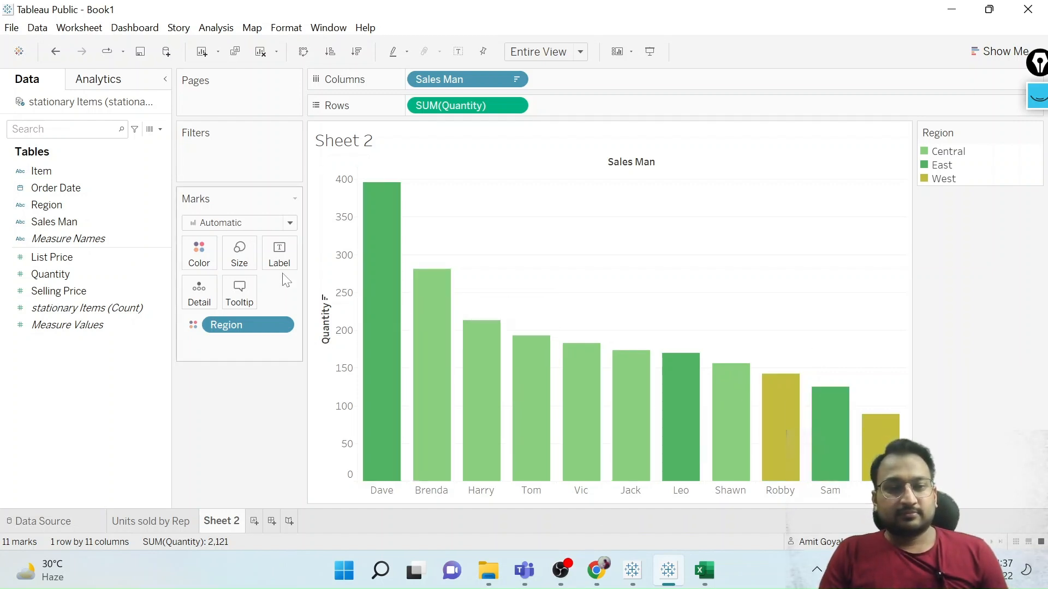
{"action": "left_click_drag", "start_coordinate": [248, 316], "coordinate": [85, 380]}
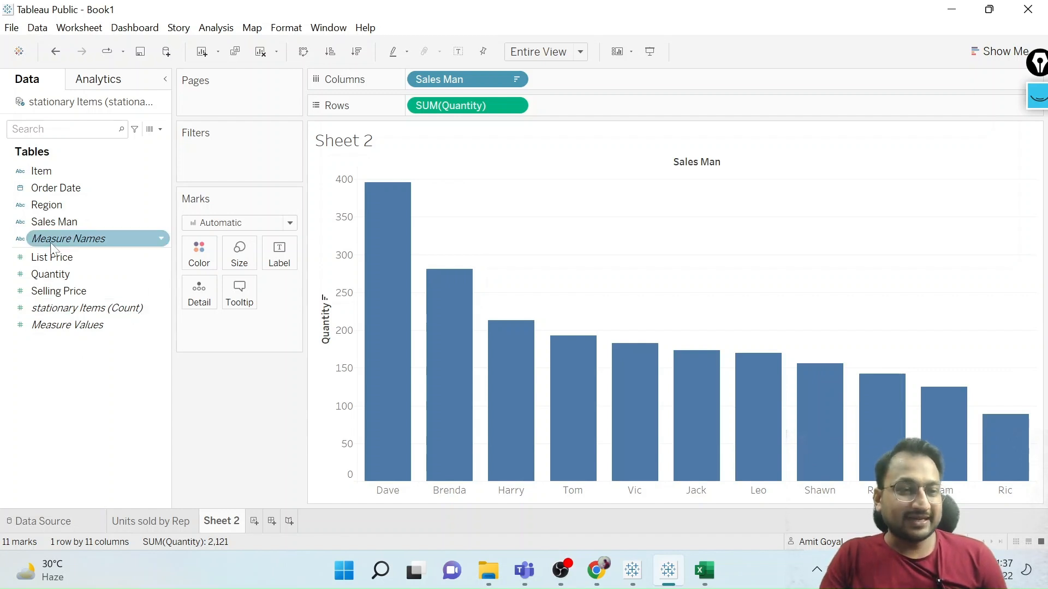
Try varying the bar size by Region and remove that size encoding again.
{"action": "left_click_drag", "start_coordinate": [55, 205], "coordinate": [231, 254]}
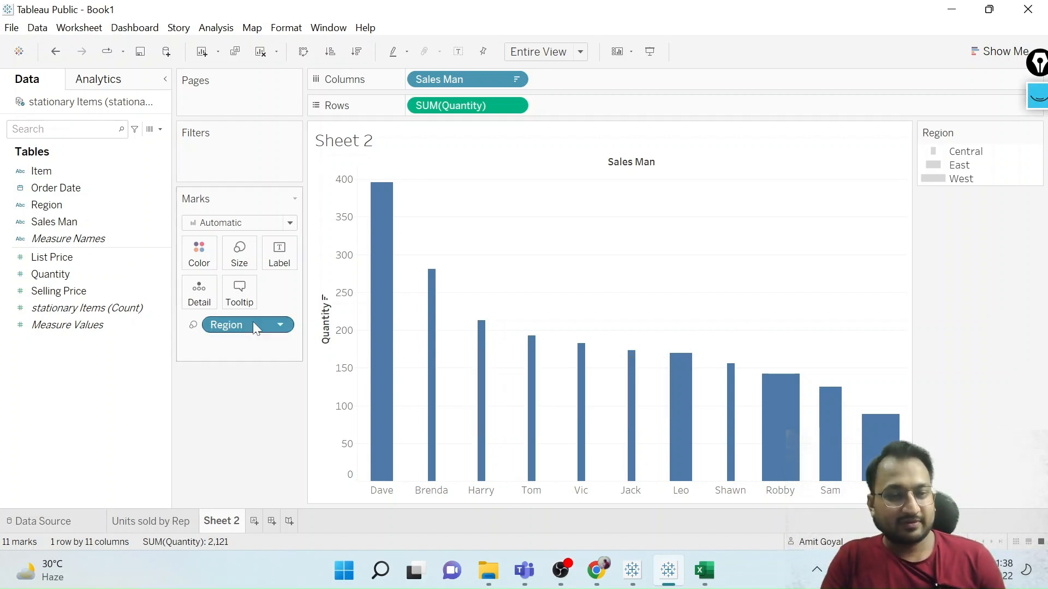
{"action": "left_click_drag", "start_coordinate": [243, 322], "coordinate": [51, 367]}
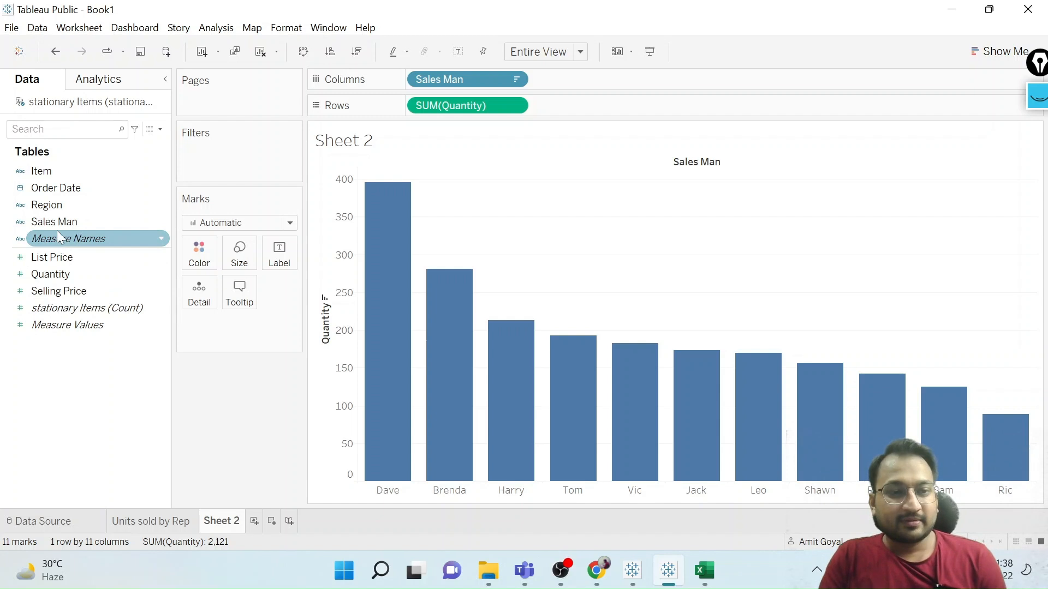
Label the bars with Region and the summed Quantity.
{"action": "left_click", "coordinate": [51, 205]}
{"action": "left_click_drag", "start_coordinate": [50, 202], "coordinate": [274, 248]}
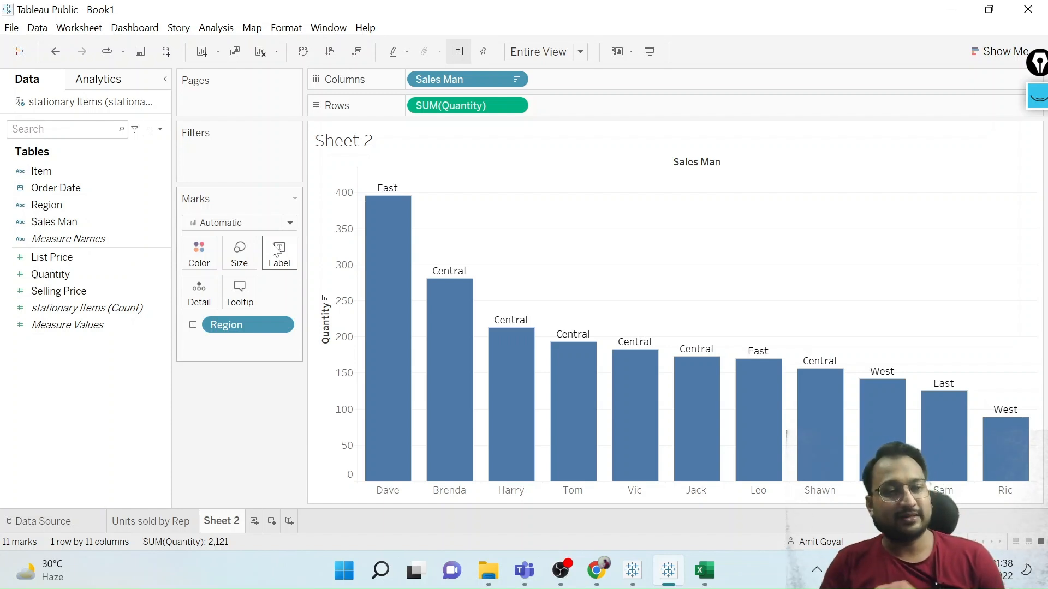
{"action": "left_click", "coordinate": [54, 276]}
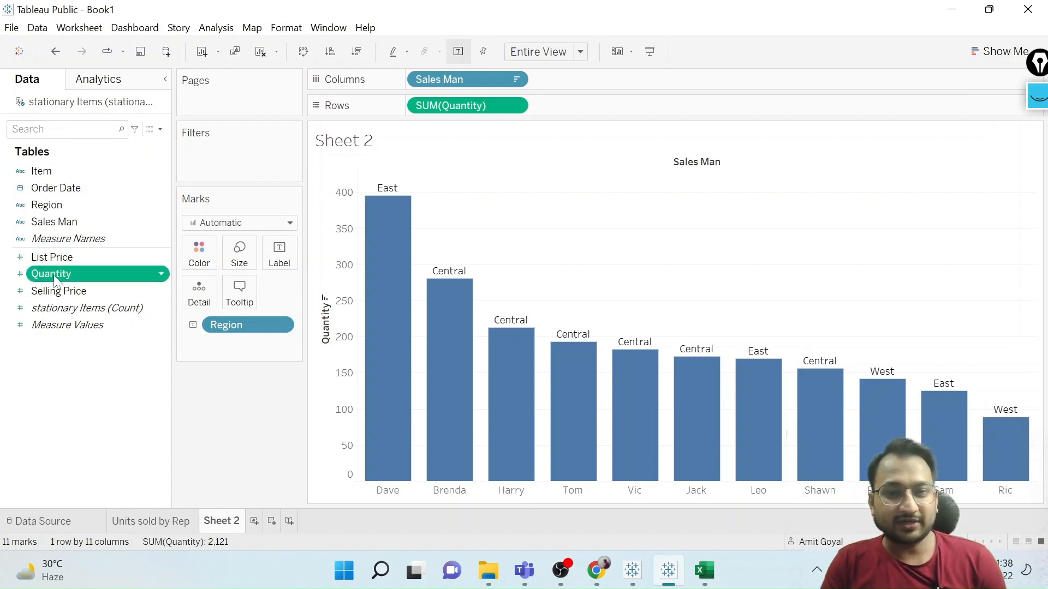
{"action": "left_click_drag", "start_coordinate": [54, 278], "coordinate": [276, 259]}
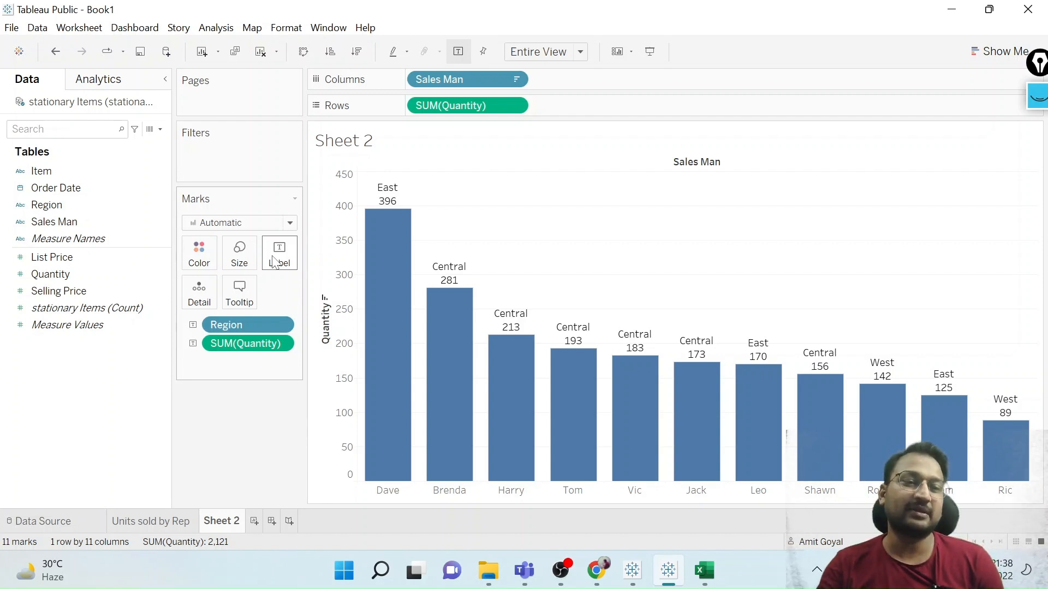
Add Selling Price to the bar labels and aggregate it as an average.
{"action": "left_click_drag", "start_coordinate": [82, 291], "coordinate": [286, 251]}
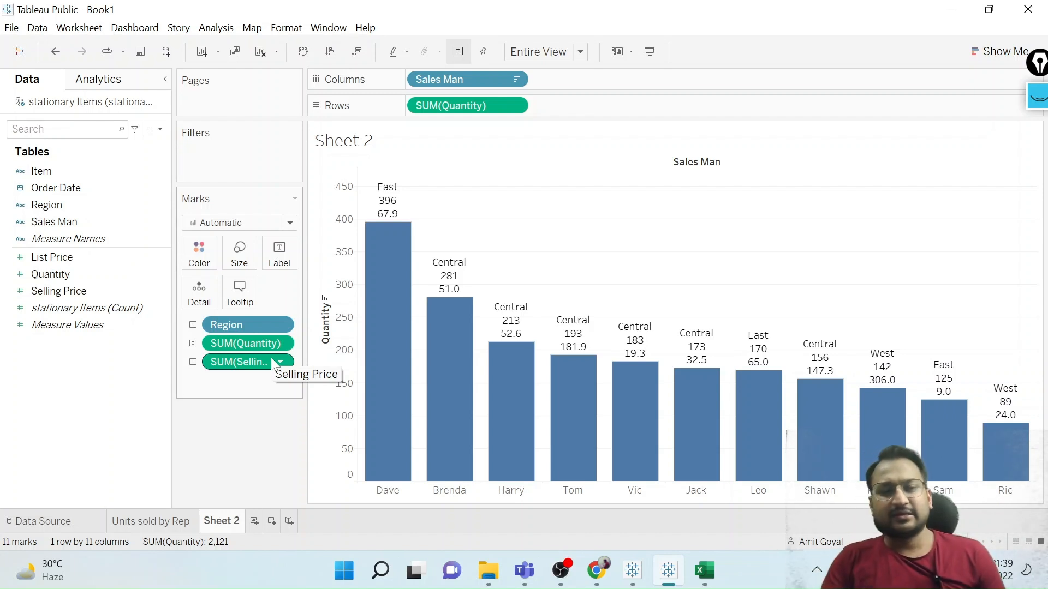
{"action": "right_click", "coordinate": [241, 365]}
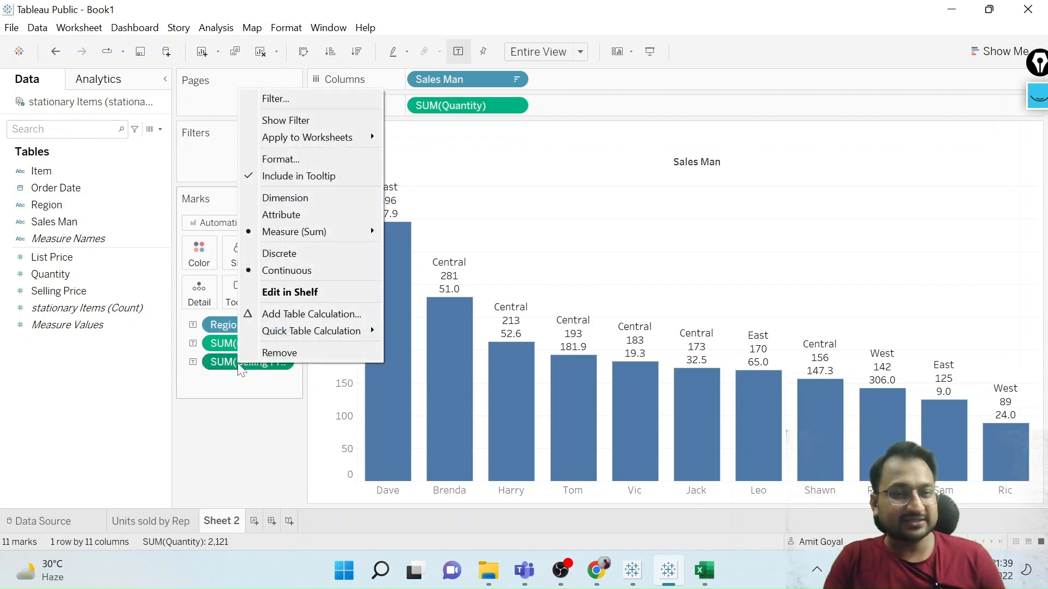
{"action": "mouse_move", "coordinate": [312, 233]}
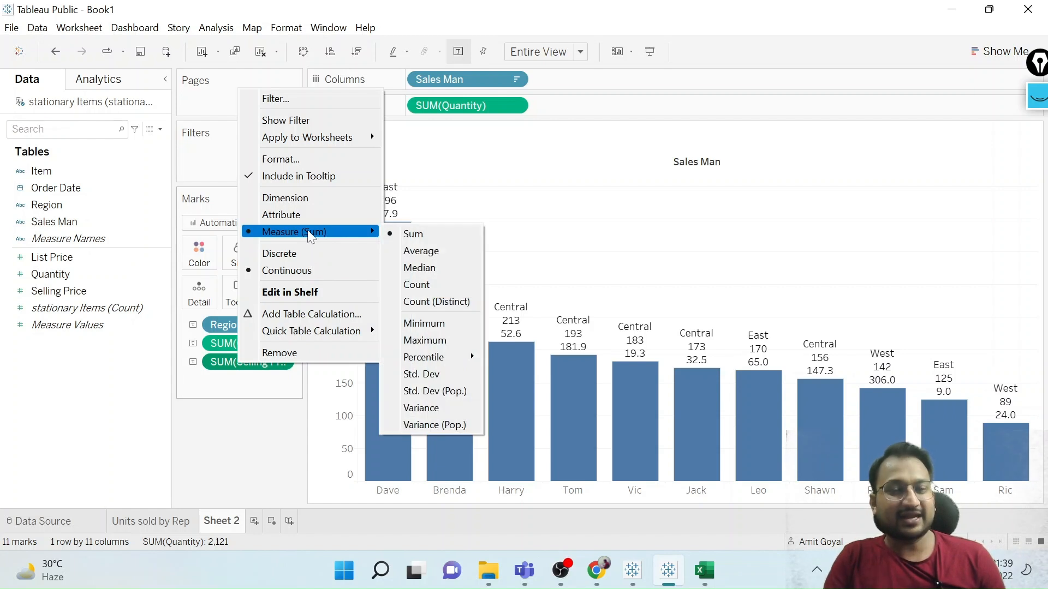
{"action": "left_click", "coordinate": [424, 246]}
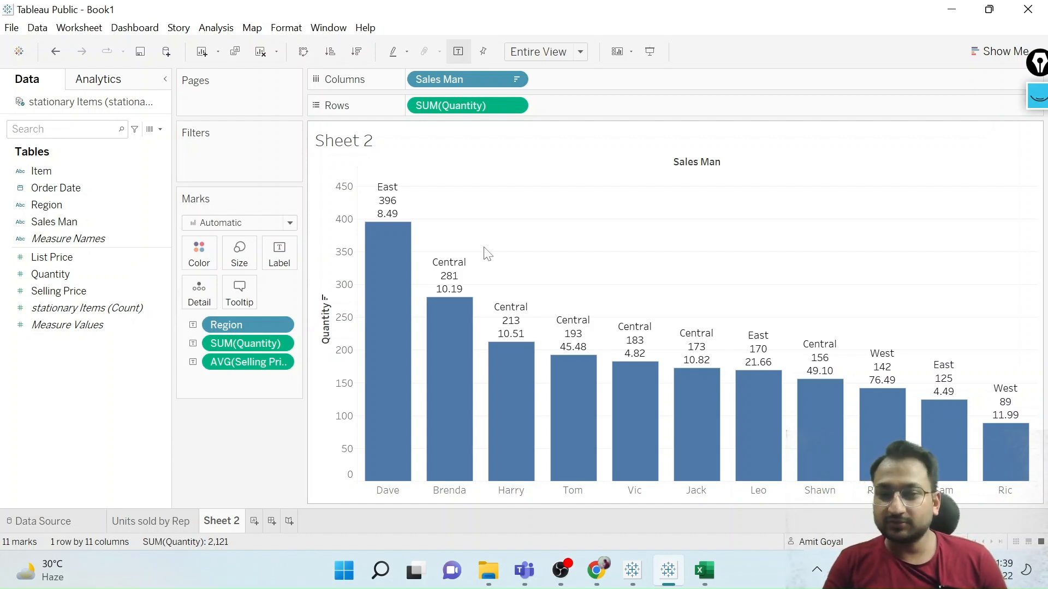
Edit the label text so the quantity line starts with the prefix "Qty :".
{"action": "left_click", "coordinate": [283, 259]}
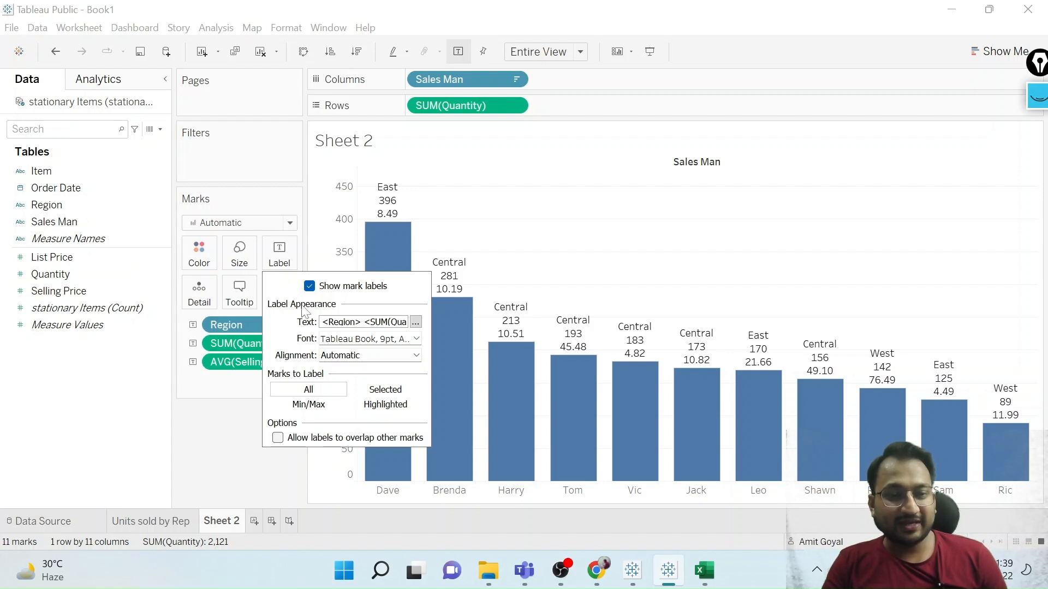
{"action": "left_click", "coordinate": [415, 322]}
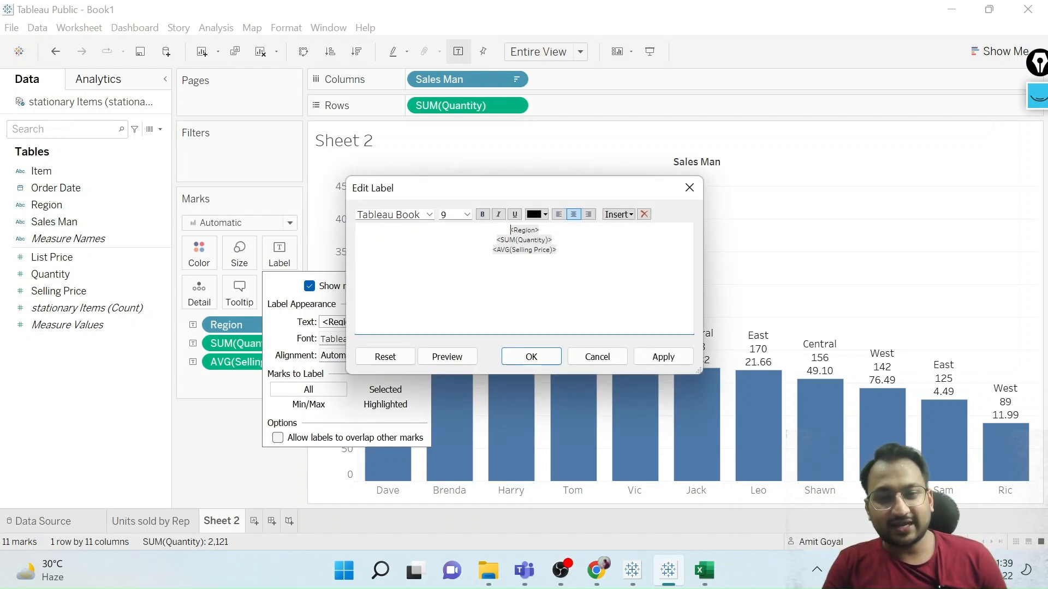
{"action": "left_click_drag", "start_coordinate": [557, 250], "coordinate": [508, 229]}
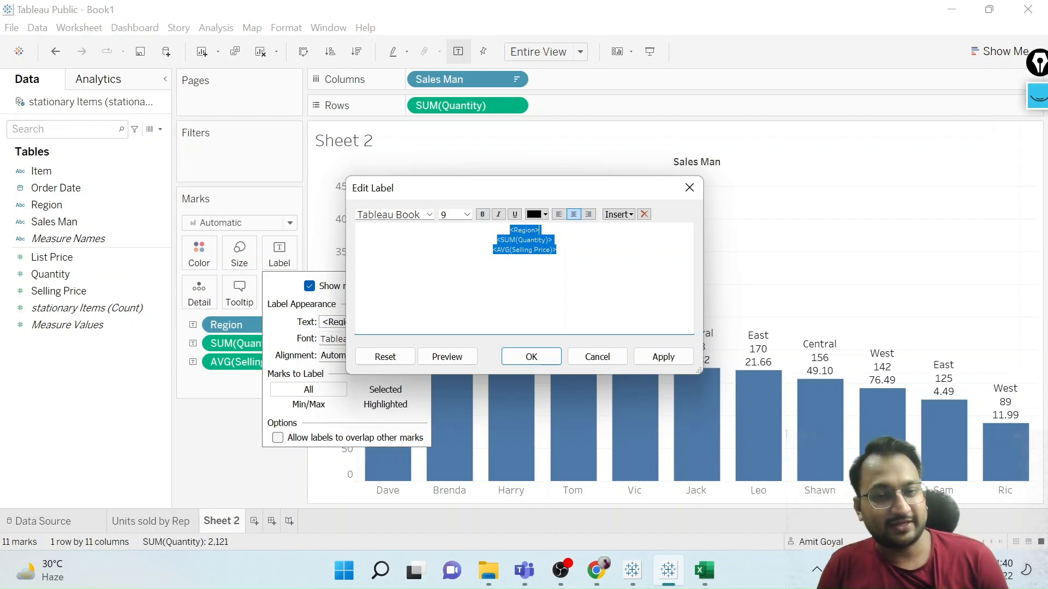
{"action": "left_click", "coordinate": [557, 249]}
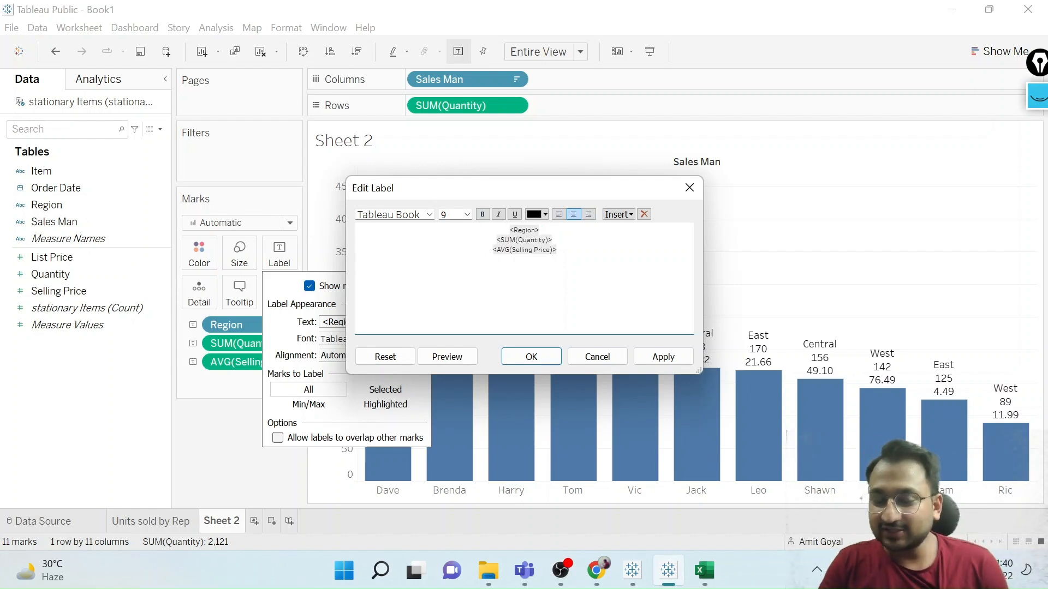
{"action": "left_click_drag", "start_coordinate": [540, 231], "coordinate": [509, 230]}
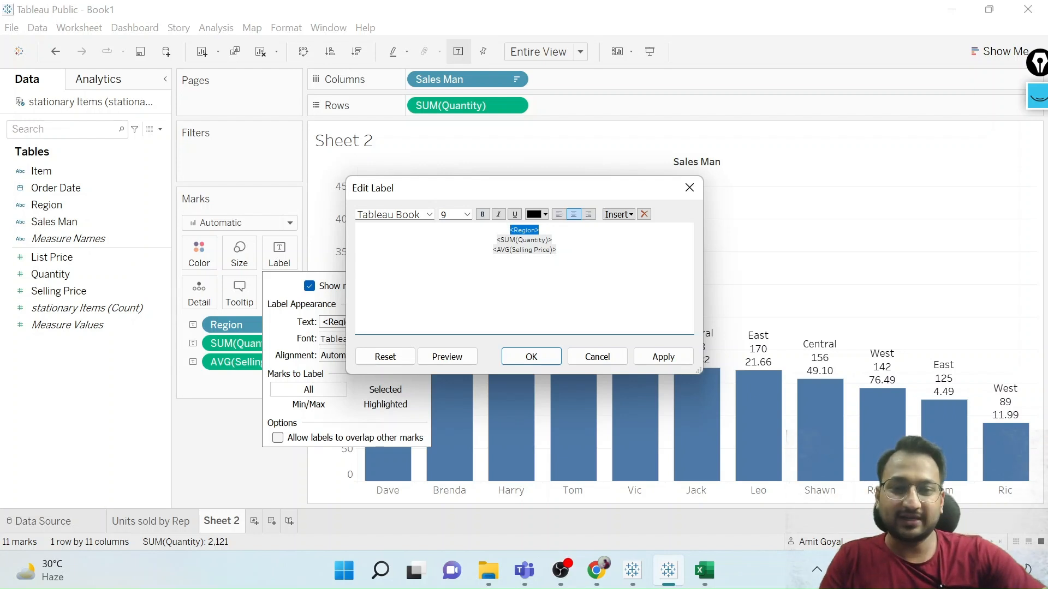
{"action": "left_click", "coordinate": [497, 240]}
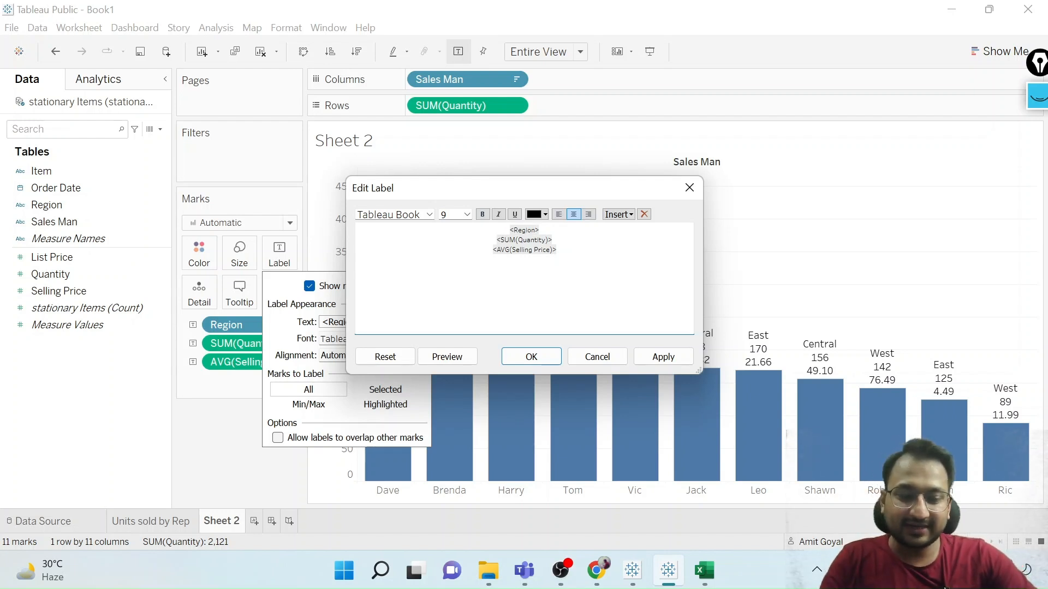
{"action": "type", "text": "Qty "}
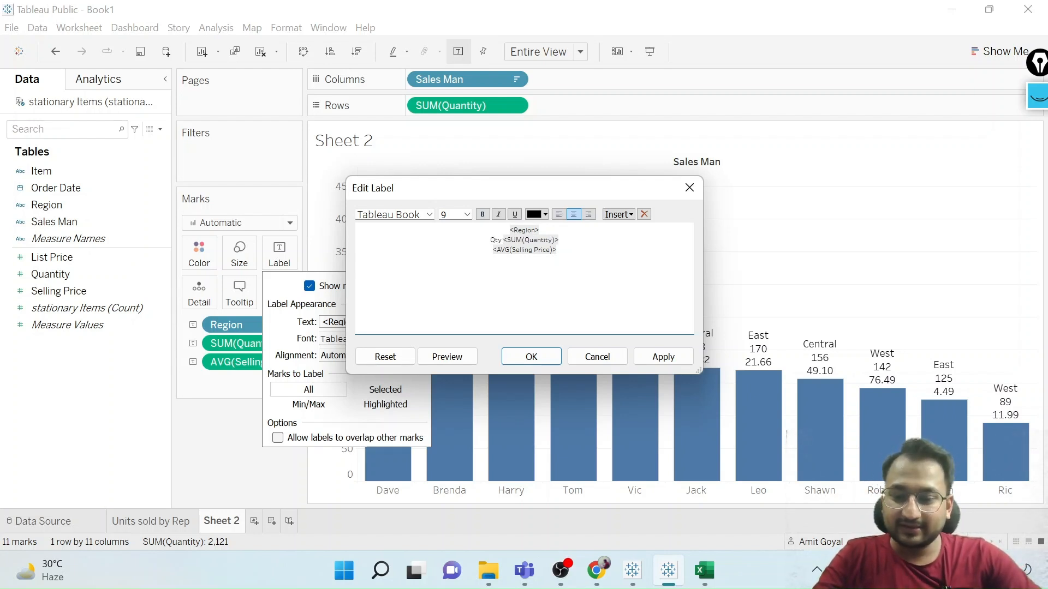
{"action": "type", "text": ":"}
Put the prefix "SP:" in front of the average selling price line of the label text.
{"action": "key", "text": "Down"}
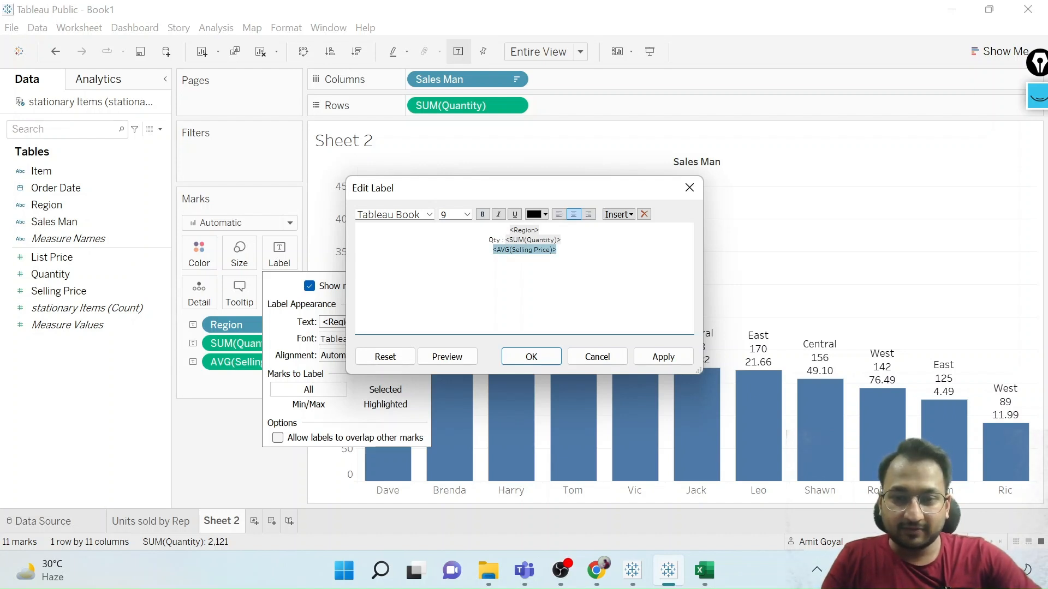
{"action": "key", "text": "Left"}
{"action": "type", "text": "S"}
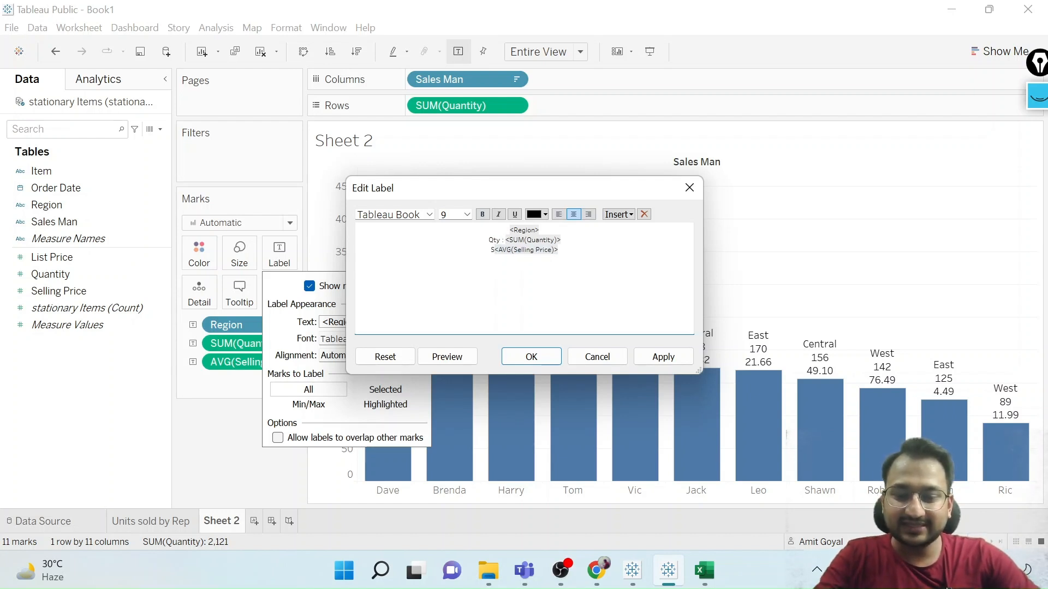
{"action": "type", "text": "P:"}
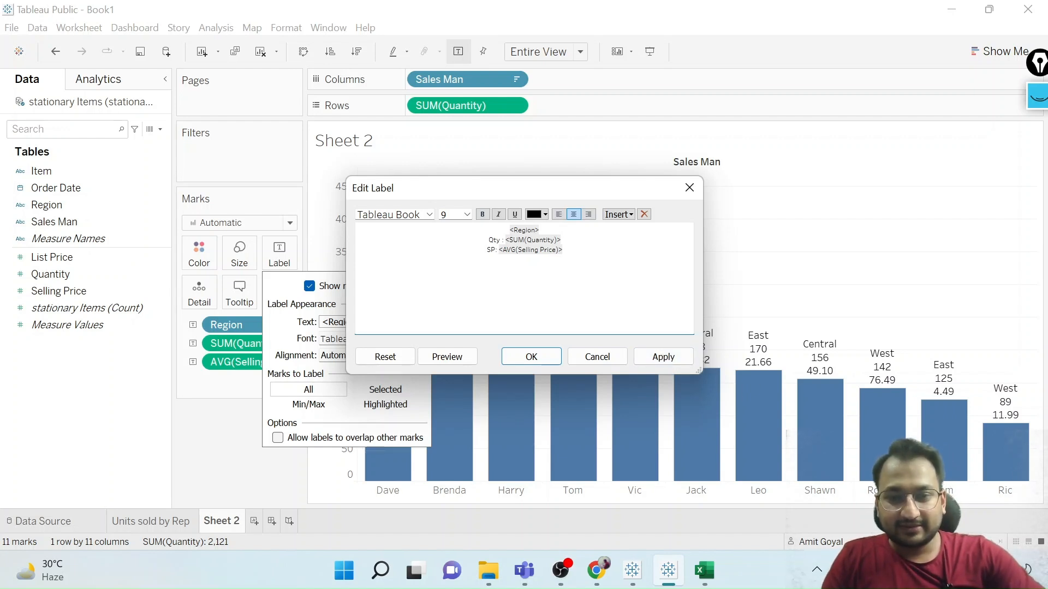
Set the font size of the whole label text to 6 and apply the edited label.
{"action": "key", "text": "ctrl+a"}
{"action": "left_click", "coordinate": [467, 214]}
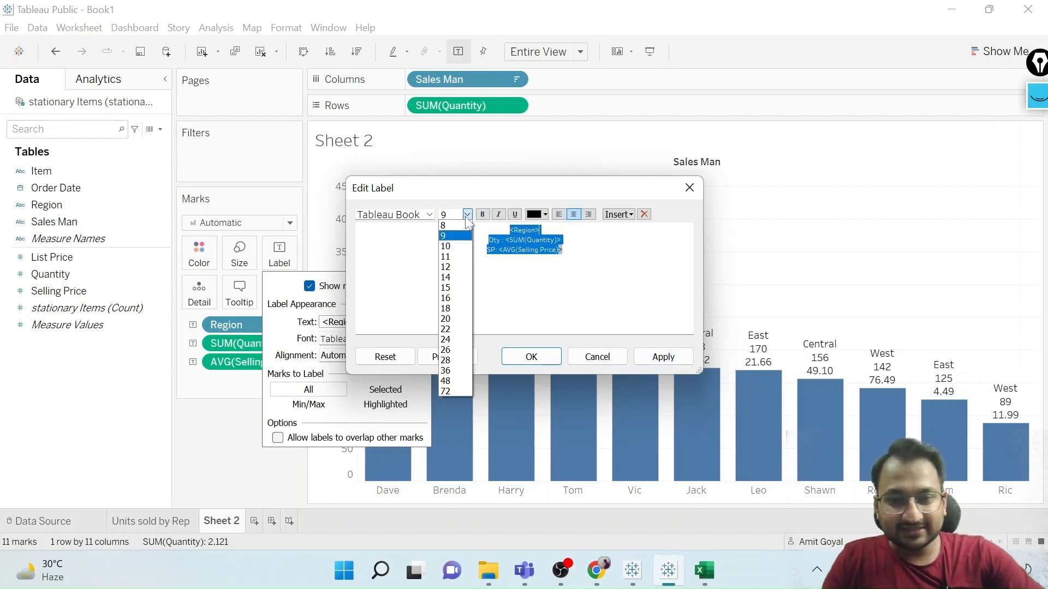
{"action": "left_click", "coordinate": [453, 226]}
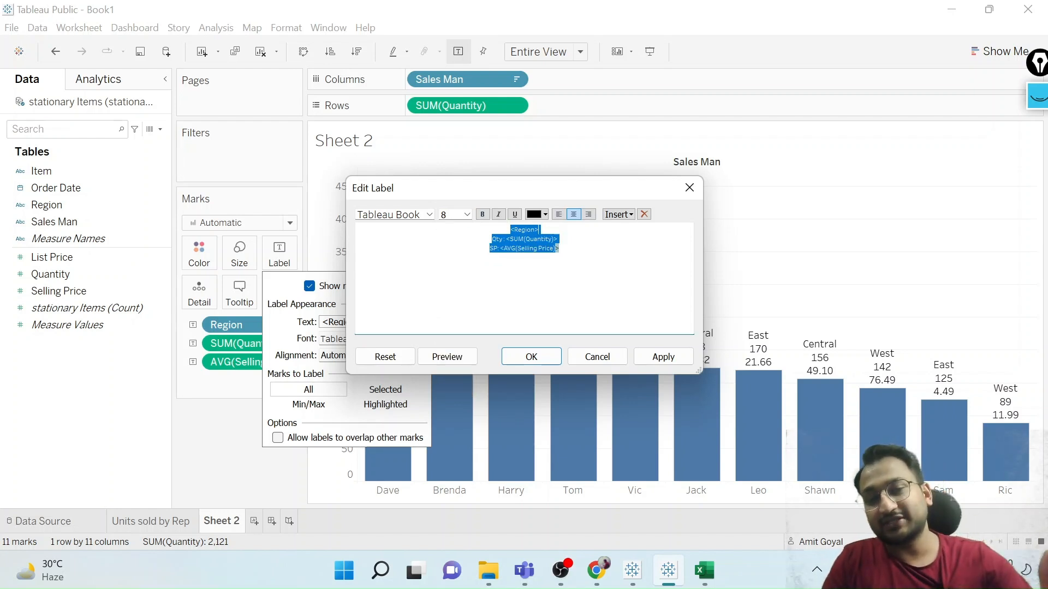
{"action": "left_click", "coordinate": [444, 215]}
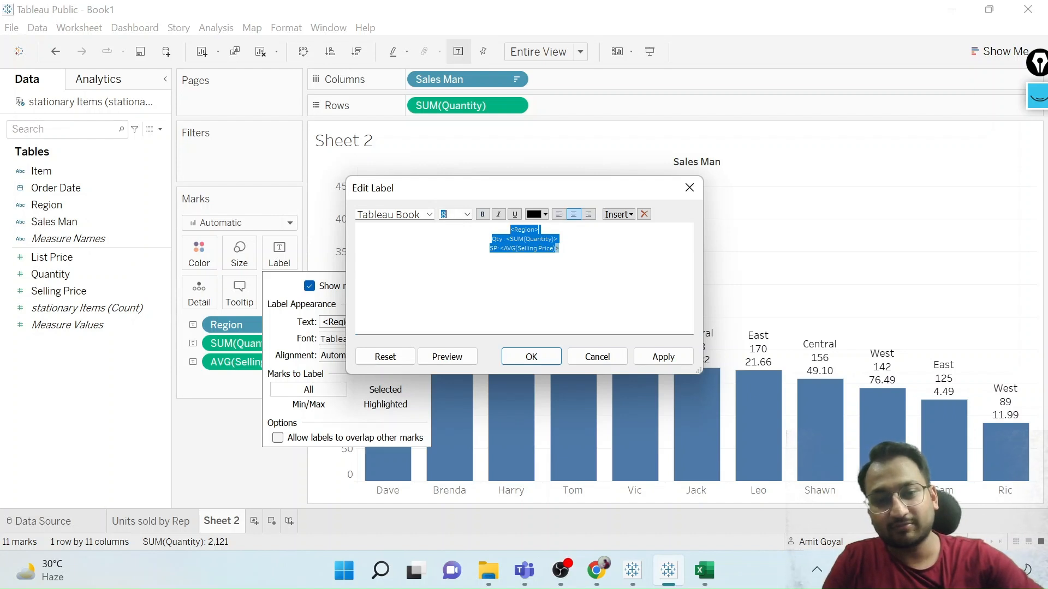
{"action": "type", "text": "6"}
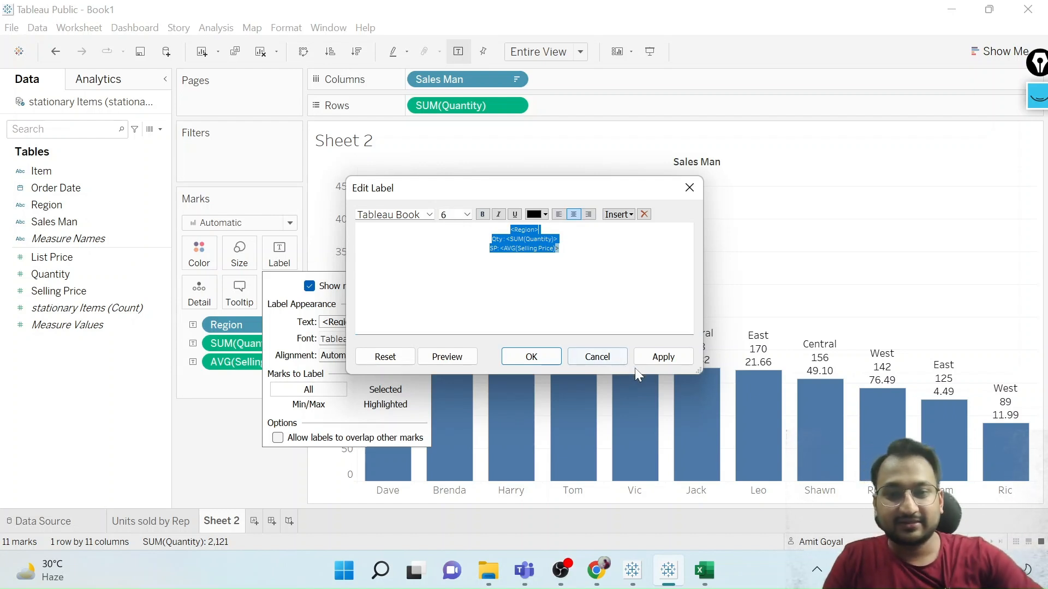
{"action": "left_click", "coordinate": [662, 362]}
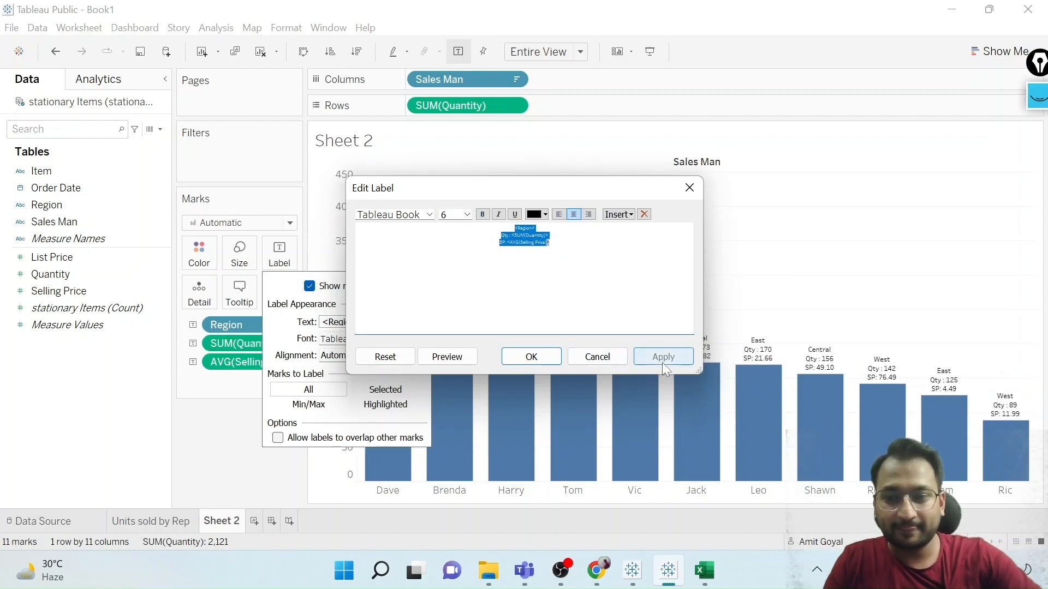
{"action": "left_click", "coordinate": [539, 358]}
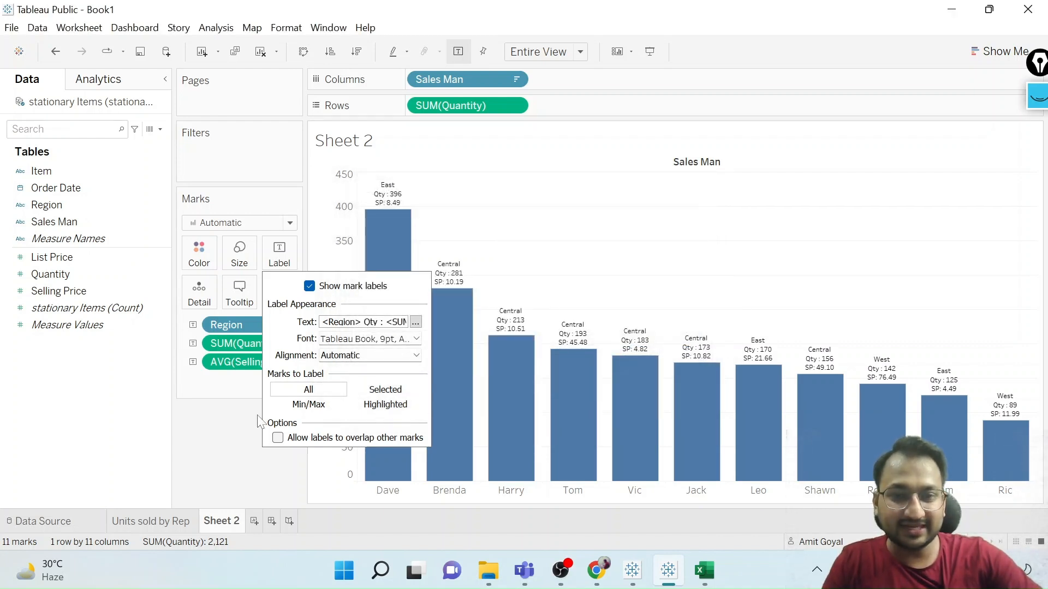
{"action": "left_click", "coordinate": [236, 431]}
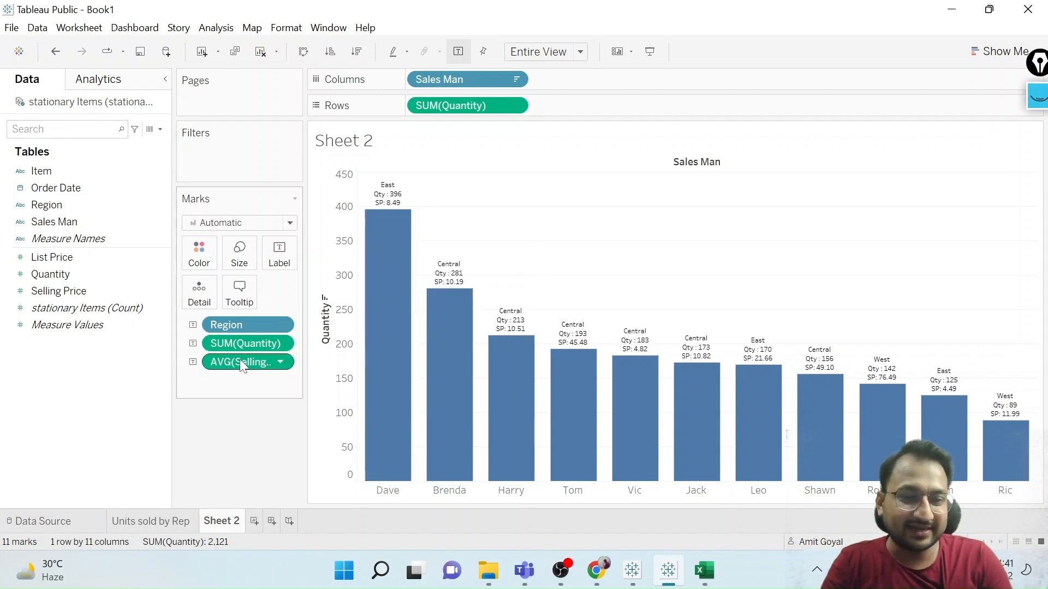
Remove the average Selling Price from the bar labels and delete the leftover "SP:" line from the label text.
{"action": "left_click_drag", "start_coordinate": [240, 362], "coordinate": [88, 419]}
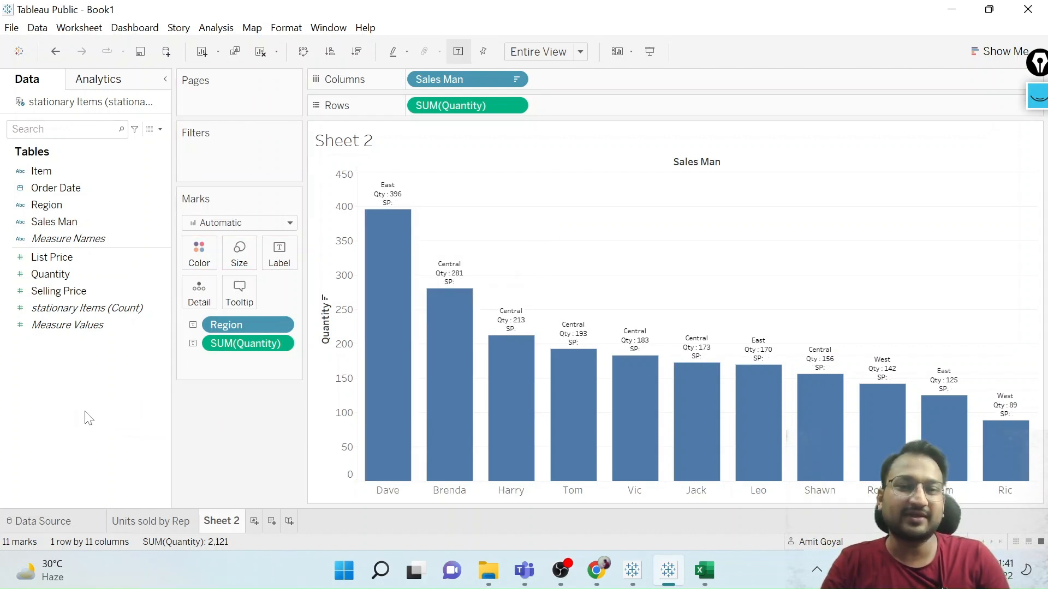
{"action": "left_click", "coordinate": [279, 255]}
{"action": "left_click", "coordinate": [416, 321]}
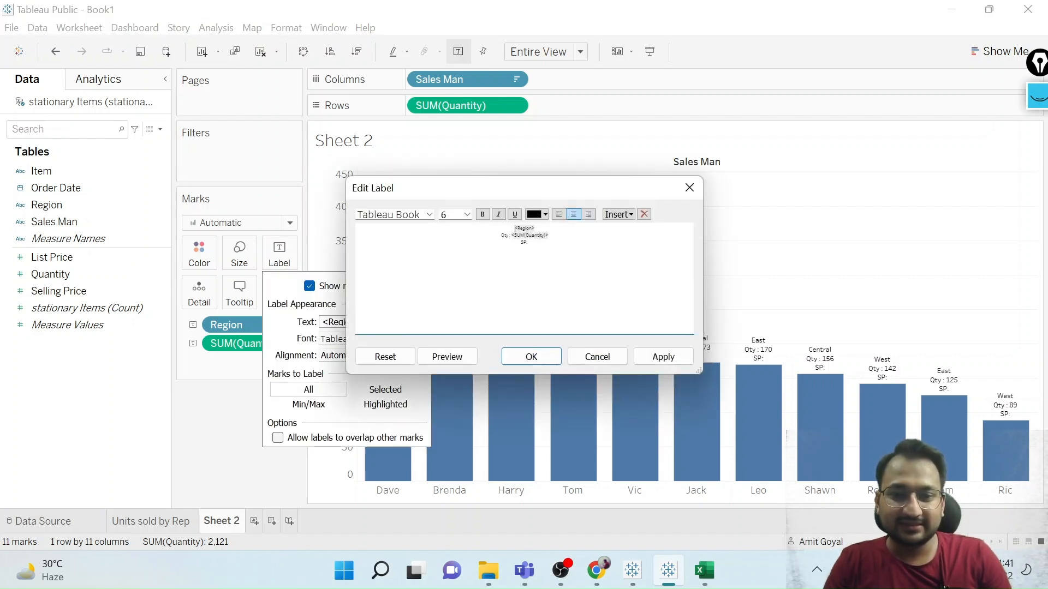
{"action": "double_click", "coordinate": [524, 243]}
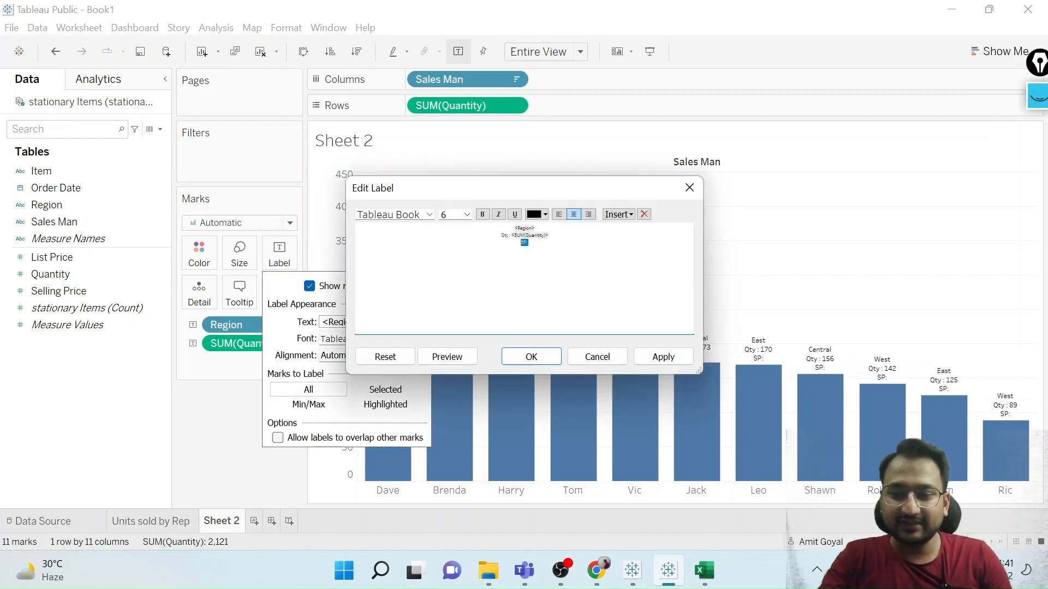
{"action": "key", "text": "Delete"}
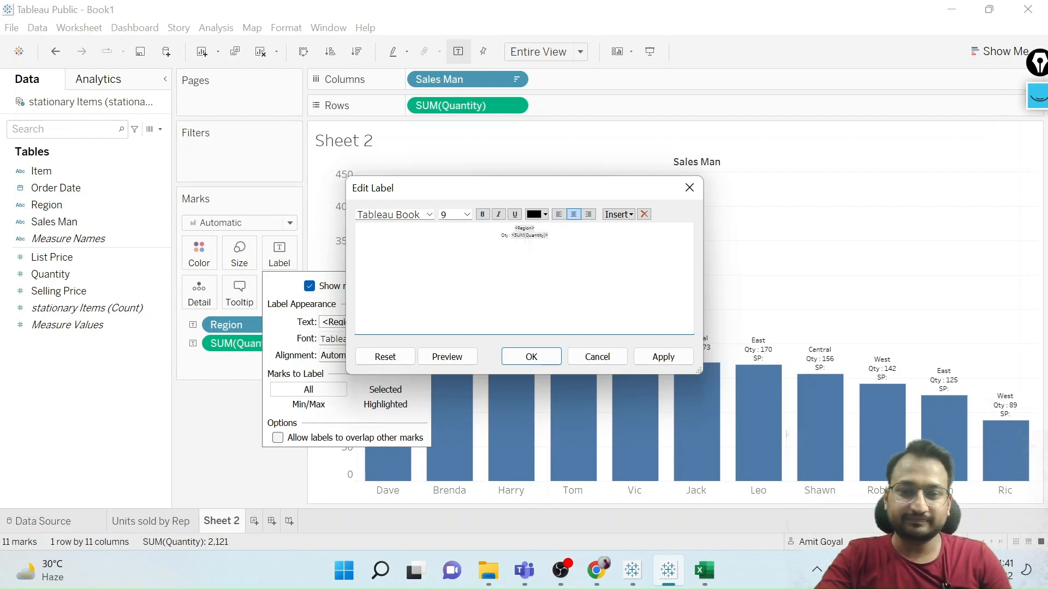
{"action": "left_click", "coordinate": [663, 356]}
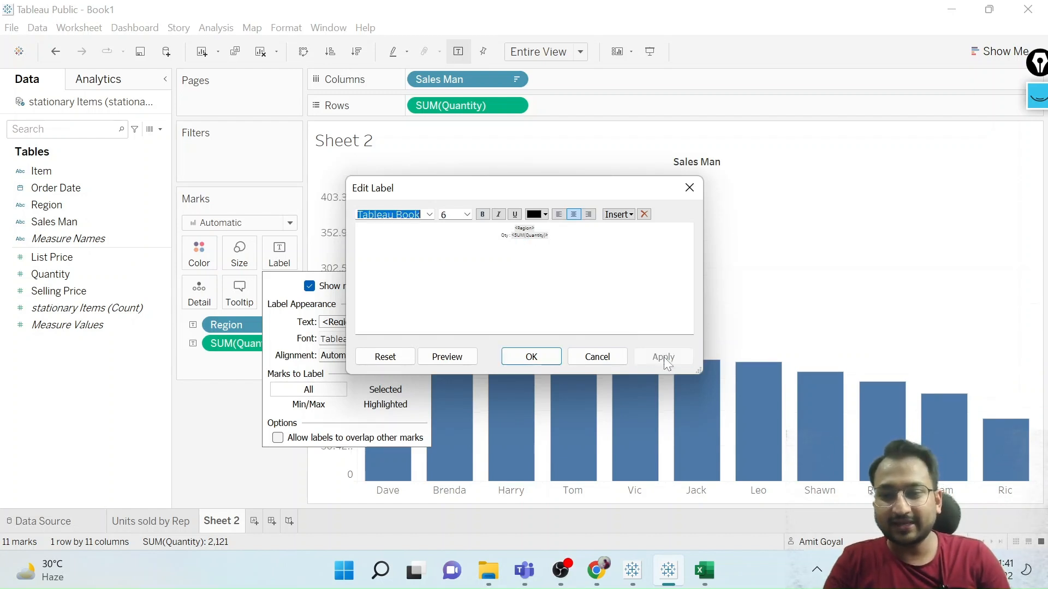
{"action": "left_click", "coordinate": [531, 357]}
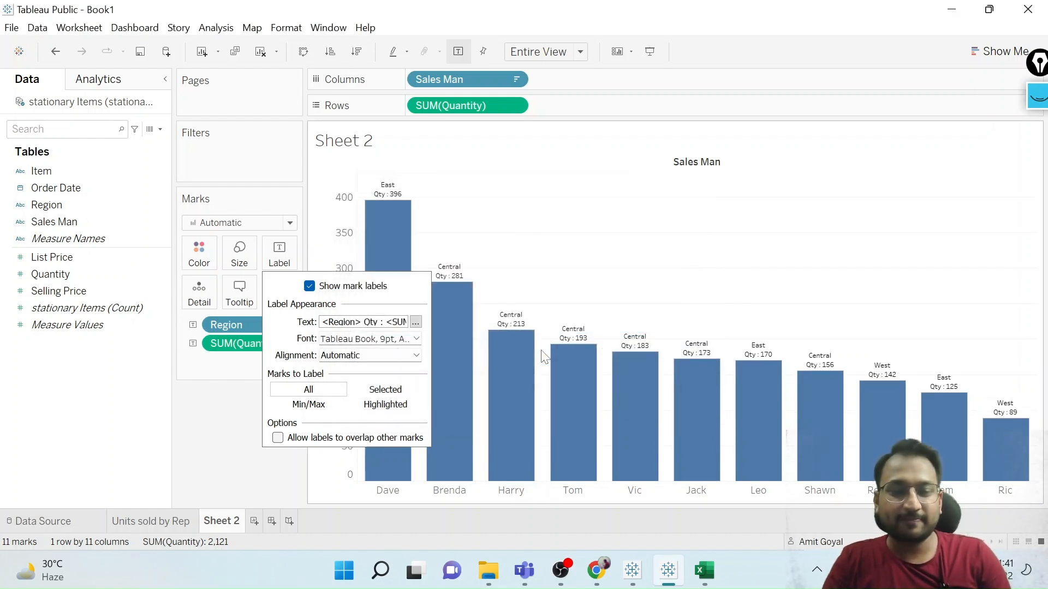
{"action": "left_click", "coordinate": [228, 456]}
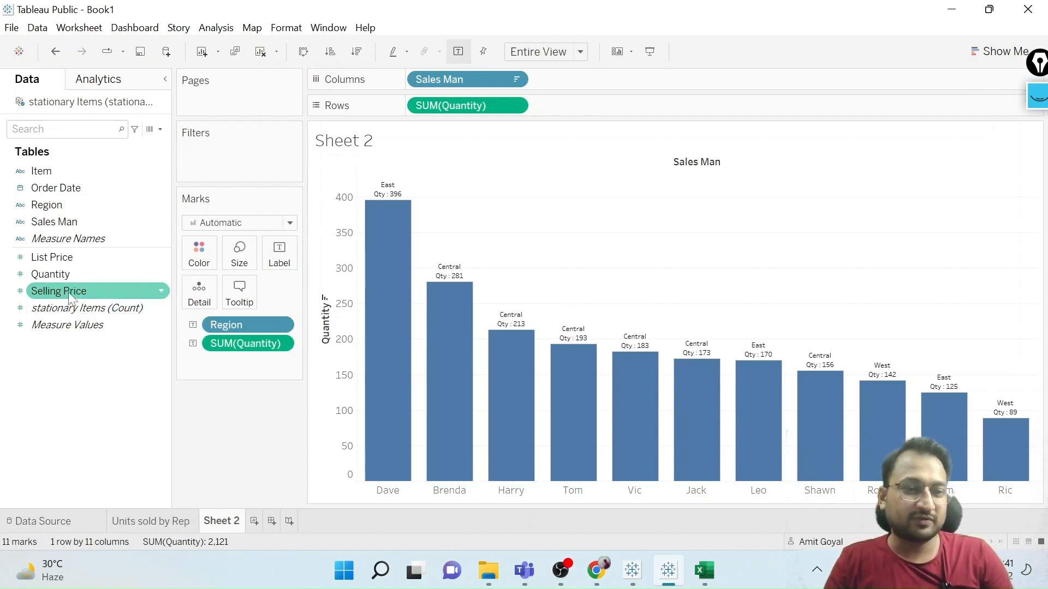
Add Selling Price to the tooltip and aggregate it as an average.
{"action": "left_click_drag", "start_coordinate": [70, 291], "coordinate": [236, 299]}
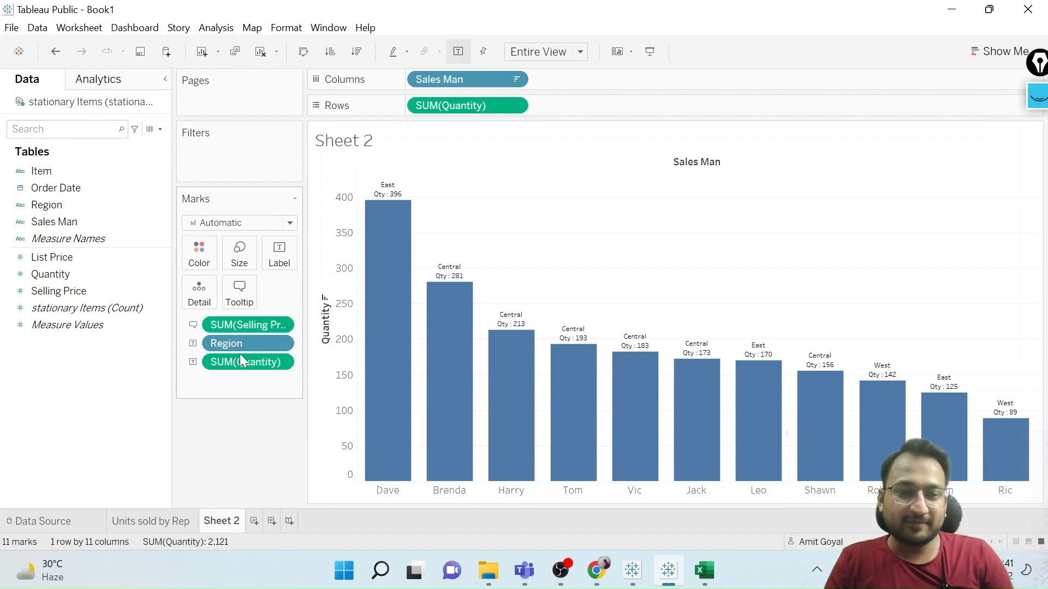
{"action": "right_click", "coordinate": [232, 326]}
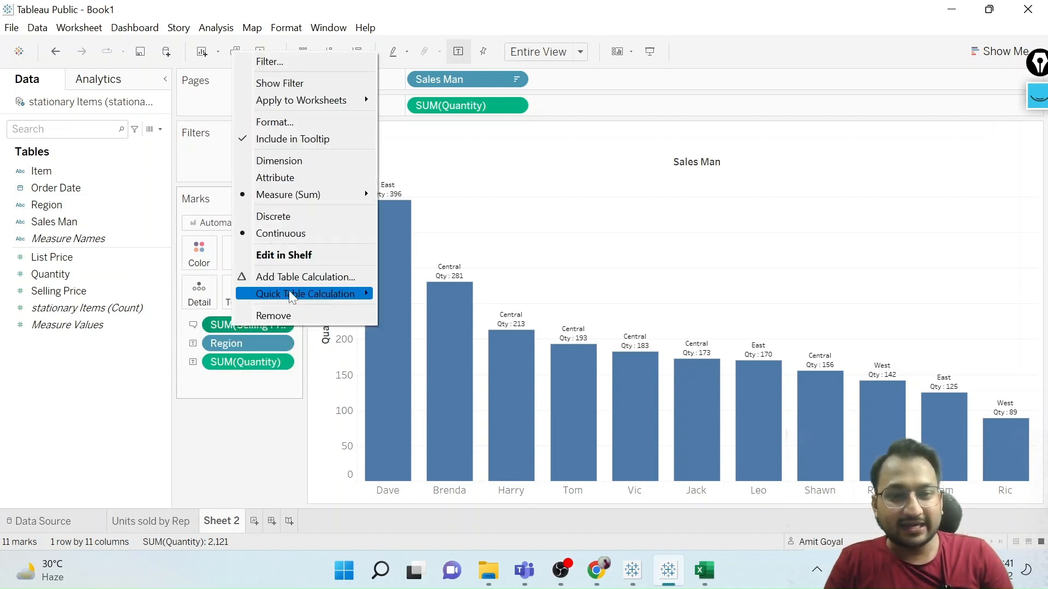
{"action": "mouse_move", "coordinate": [294, 197]}
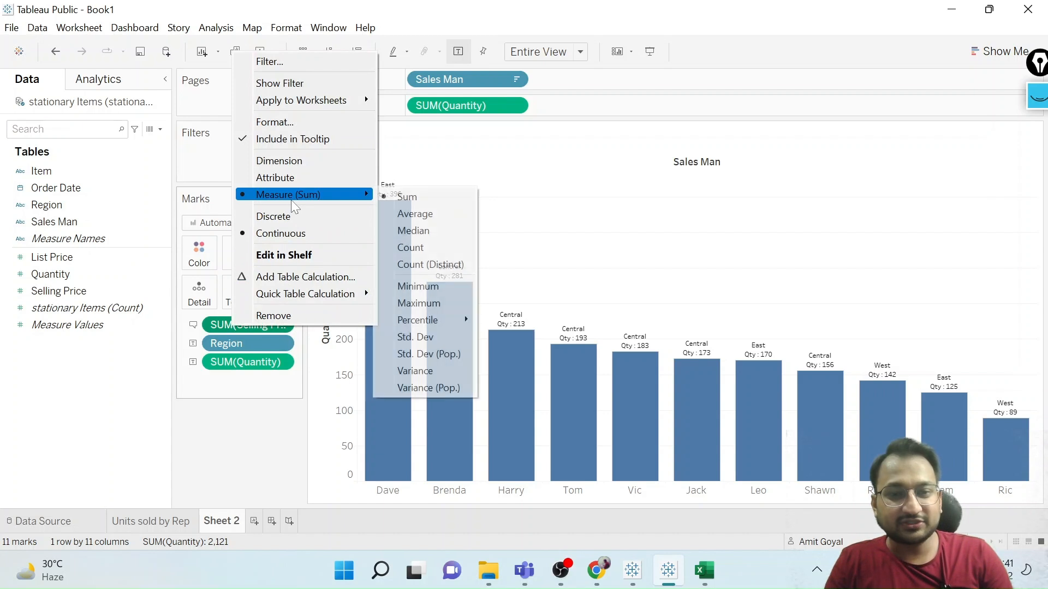
{"action": "left_click", "coordinate": [407, 214]}
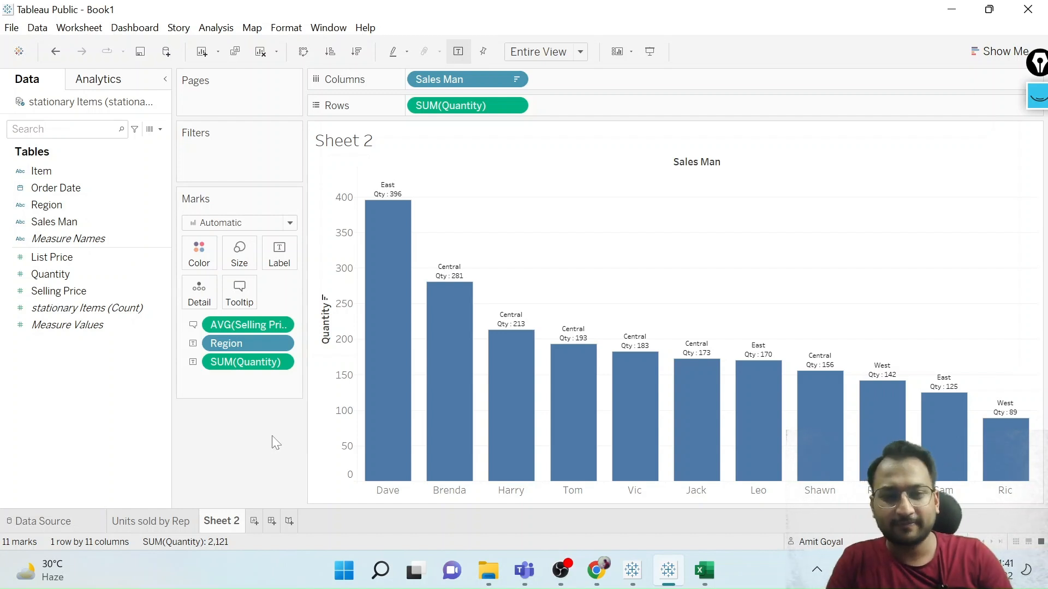
Create a new worksheet with a bar chart of summed Quantity by Region, fitted to the entire view.
{"action": "mouse_move", "coordinate": [382, 333]}
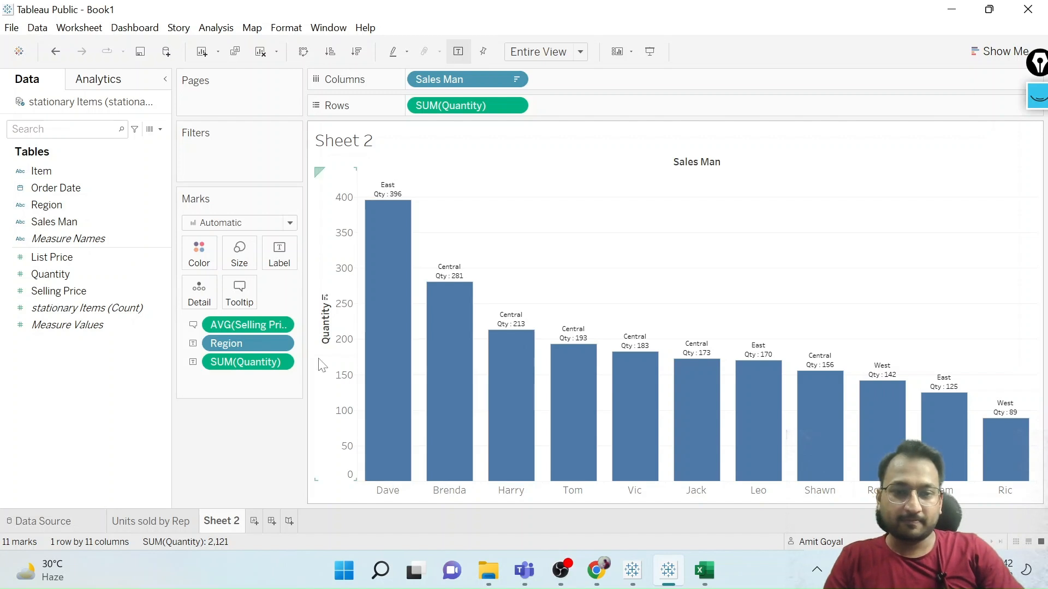
{"action": "left_click", "coordinate": [253, 522]}
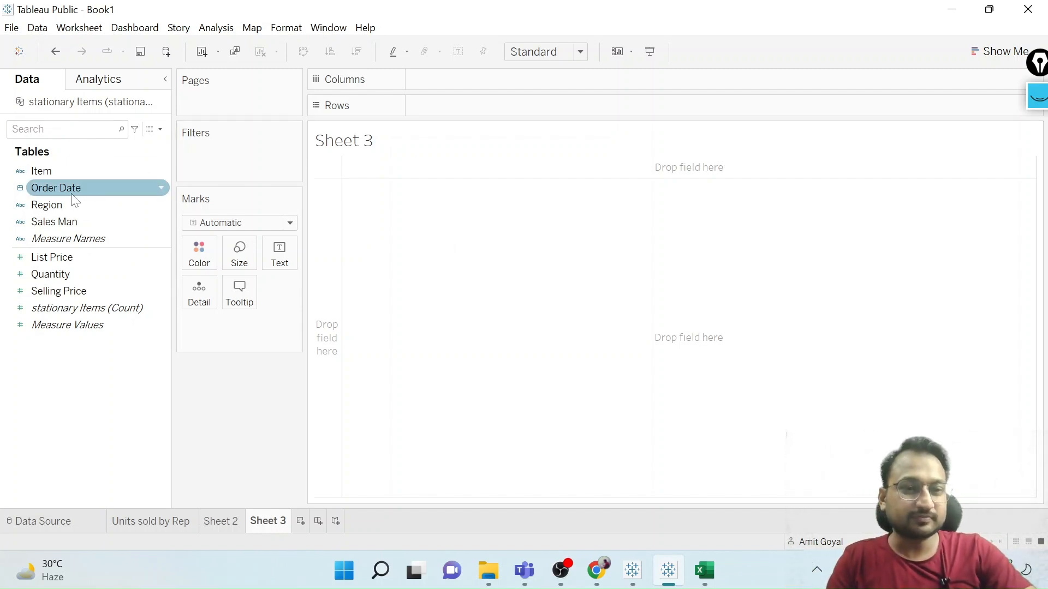
{"action": "left_click_drag", "start_coordinate": [60, 201], "coordinate": [450, 76]}
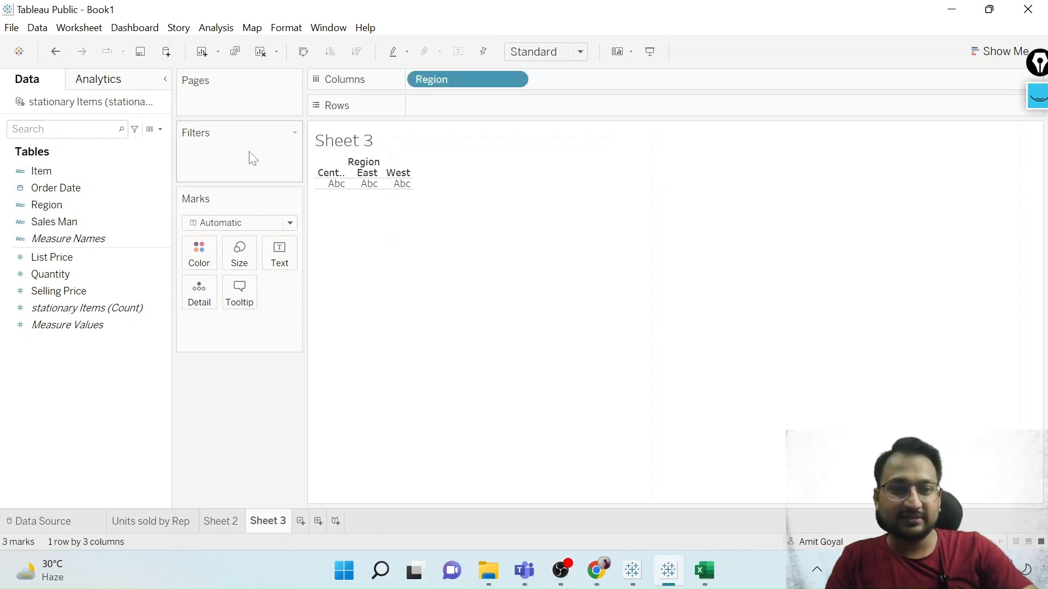
{"action": "left_click", "coordinate": [81, 272]}
{"action": "left_click_drag", "start_coordinate": [79, 270], "coordinate": [491, 104]}
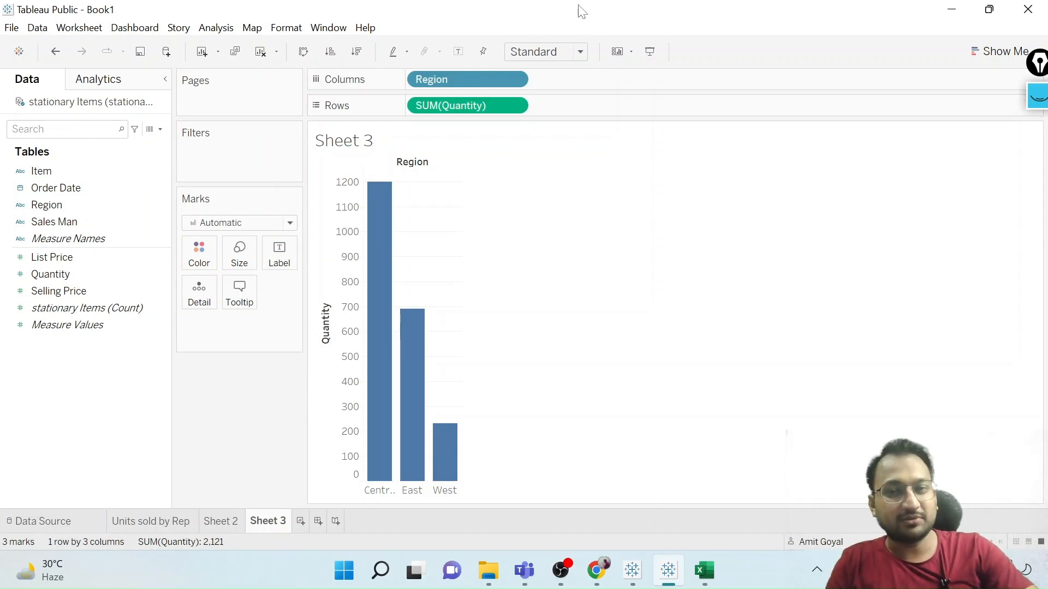
{"action": "left_click", "coordinate": [580, 52]}
{"action": "left_click", "coordinate": [544, 115]}
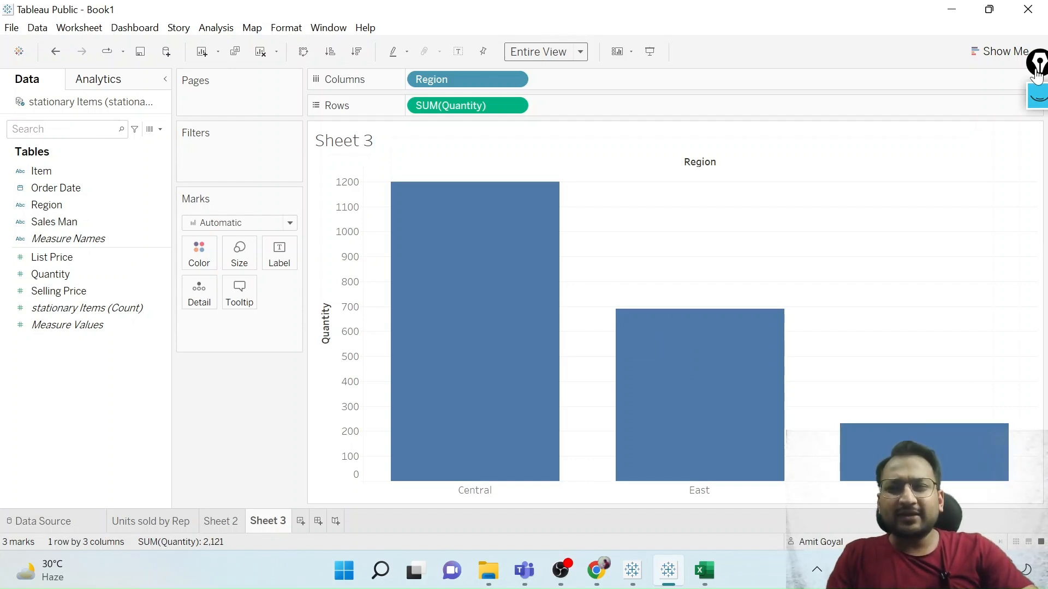
Convert the region bar chart to a pie chart with Show Me and fit it to the entire view.
{"action": "left_click_drag", "start_coordinate": [1035, 71], "coordinate": [1036, 129]}
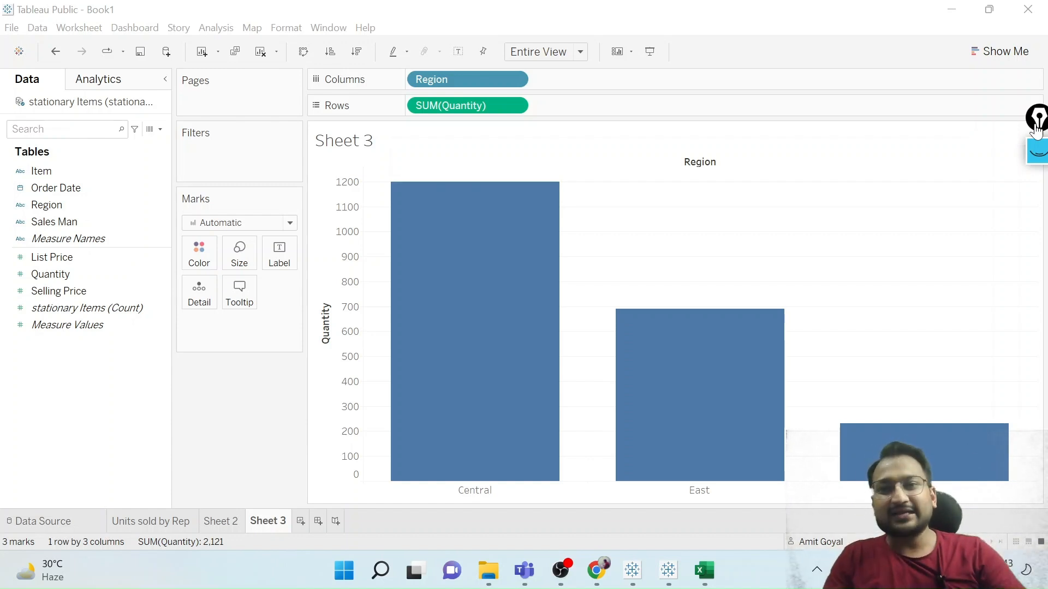
{"action": "left_click", "coordinate": [996, 55]}
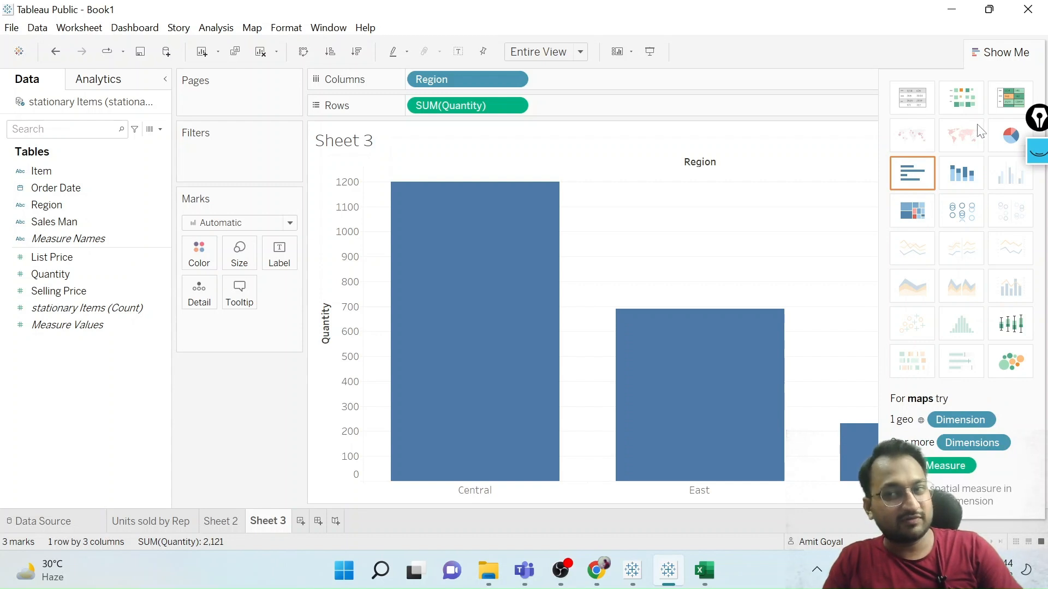
{"action": "left_click", "coordinate": [1011, 138]}
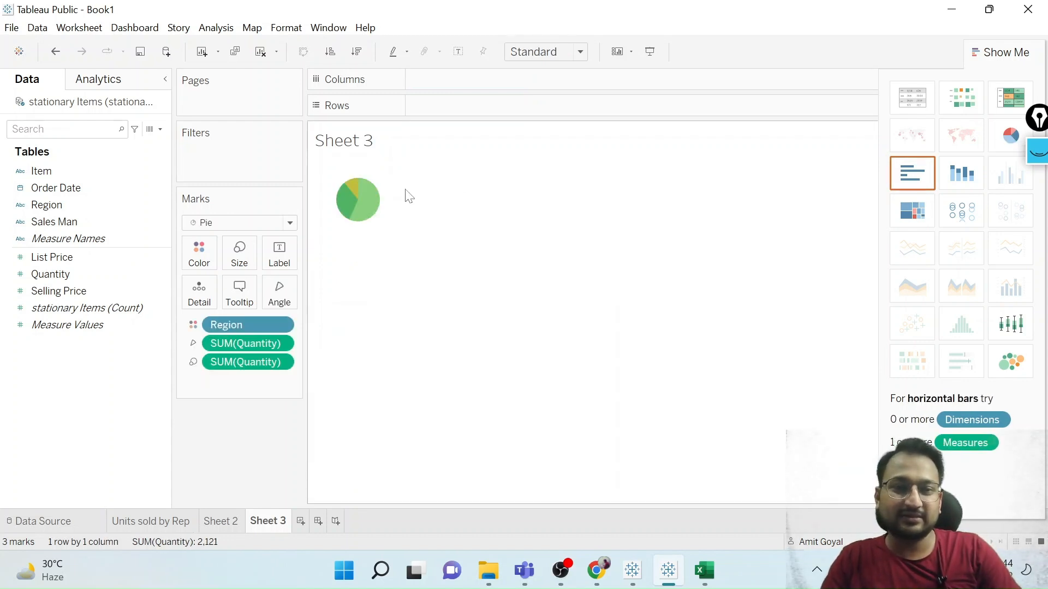
{"action": "mouse_move", "coordinate": [350, 209]}
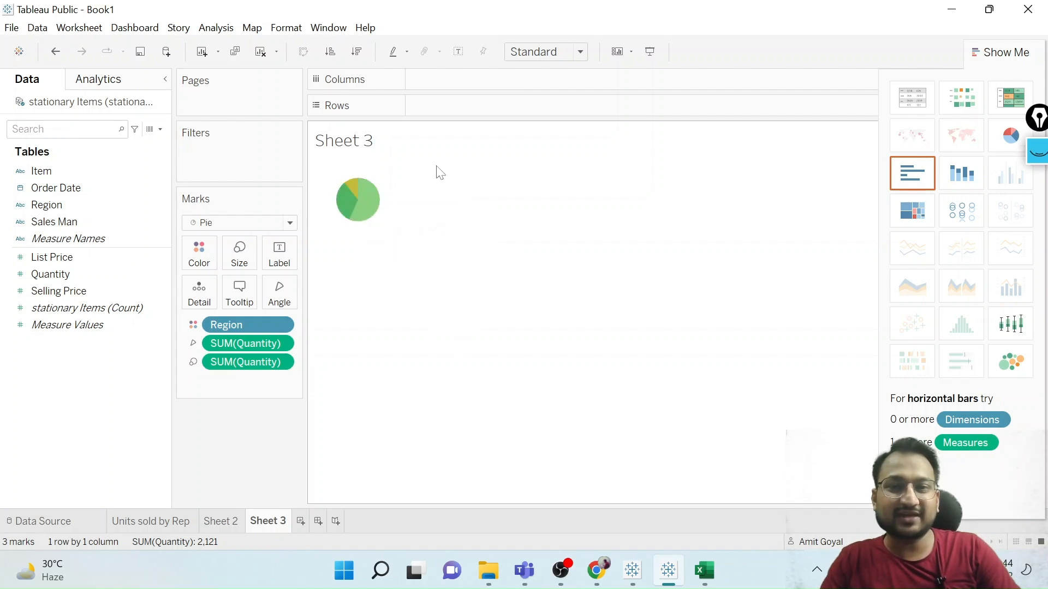
{"action": "left_click", "coordinate": [565, 52]}
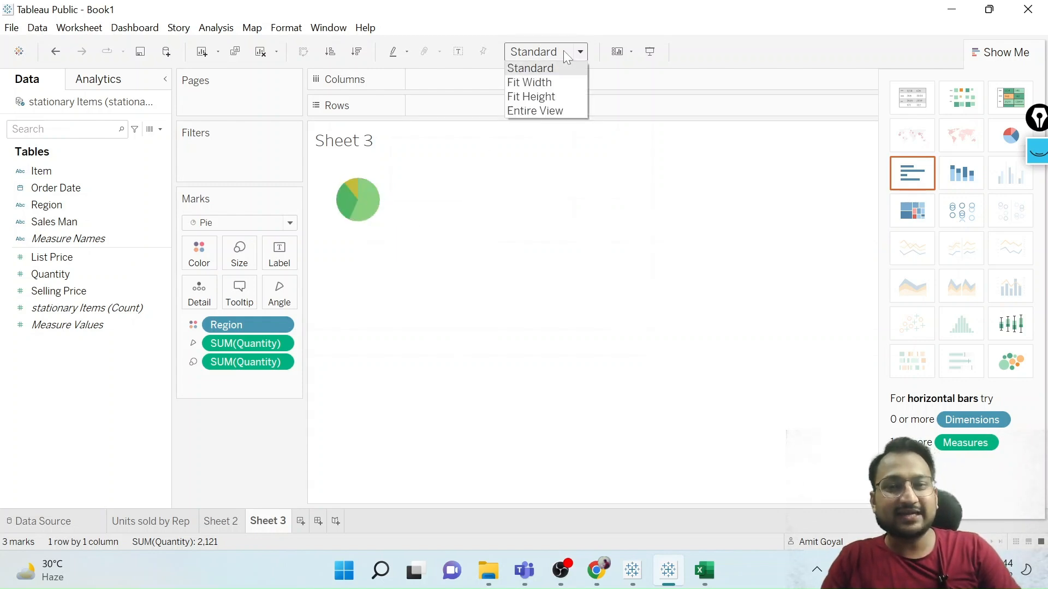
{"action": "left_click", "coordinate": [555, 111]}
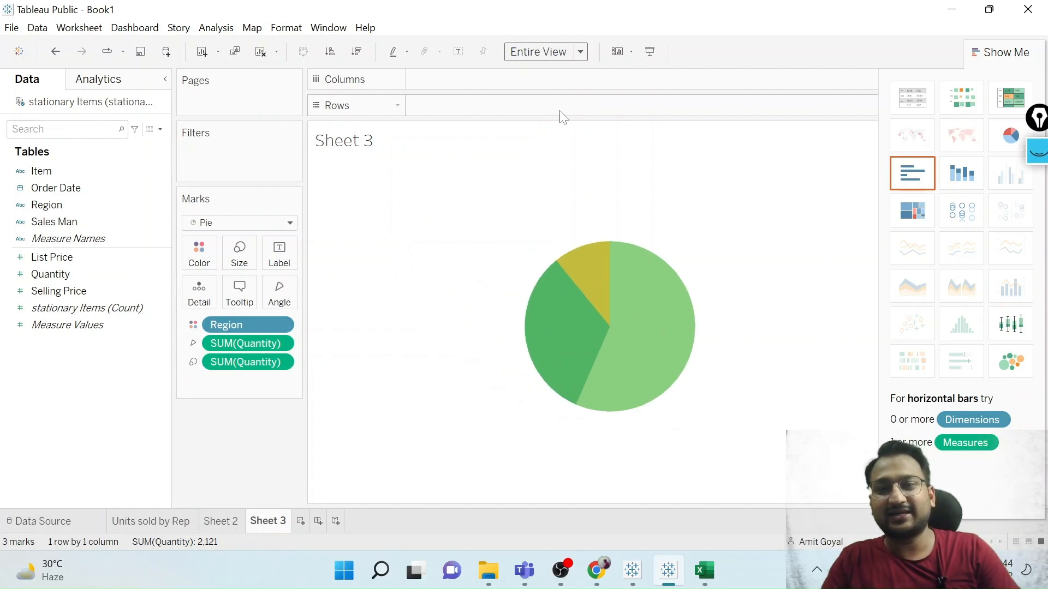
{"action": "left_click", "coordinate": [997, 52]}
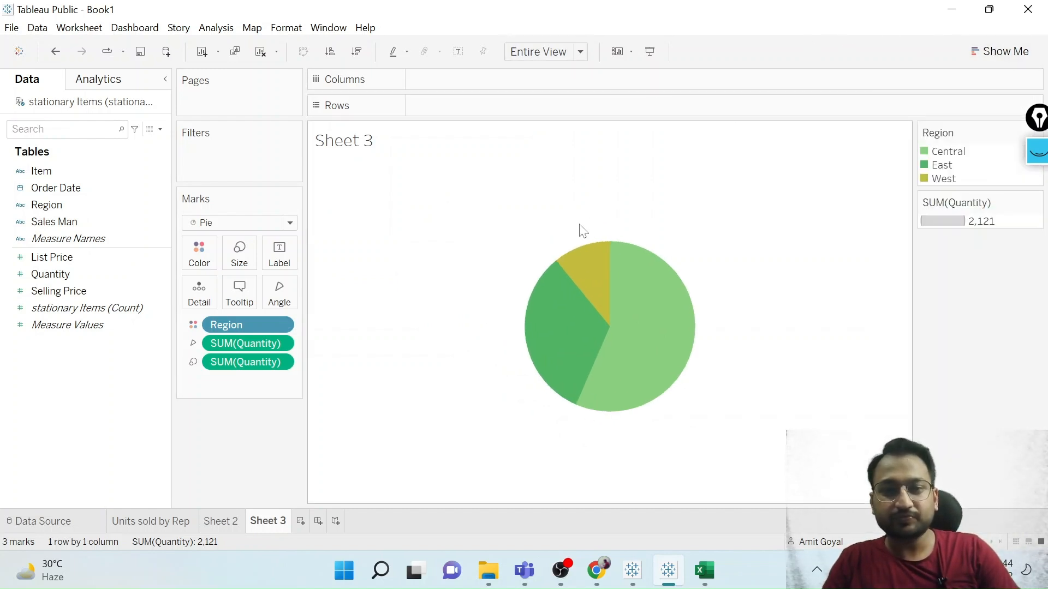
Examine the tooltips of the pie slices and compare the pie's marks with those on Sheet 2.
{"action": "mouse_move", "coordinate": [575, 321]}
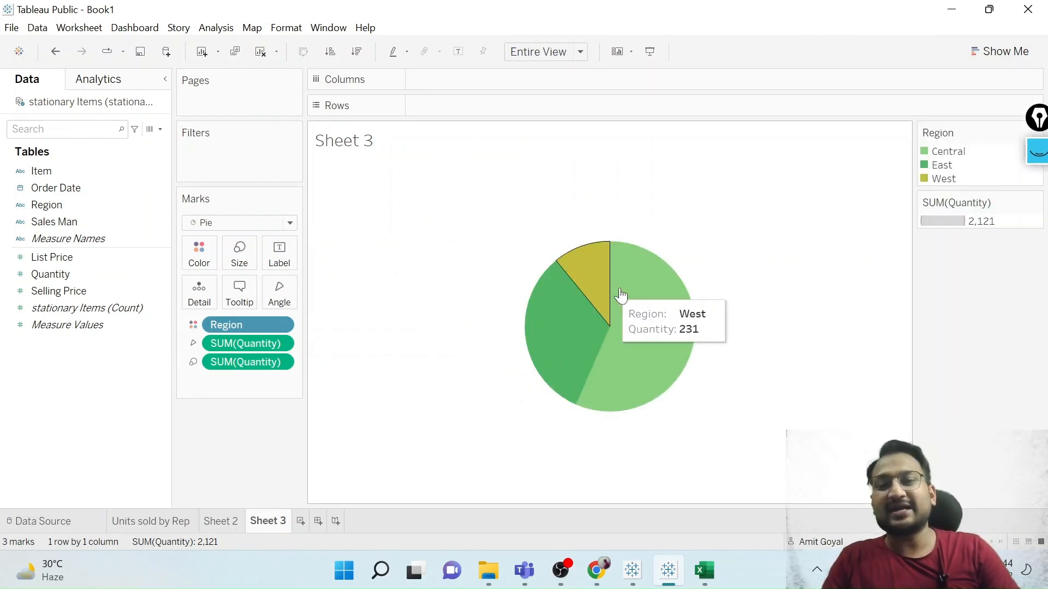
{"action": "mouse_move", "coordinate": [613, 338]}
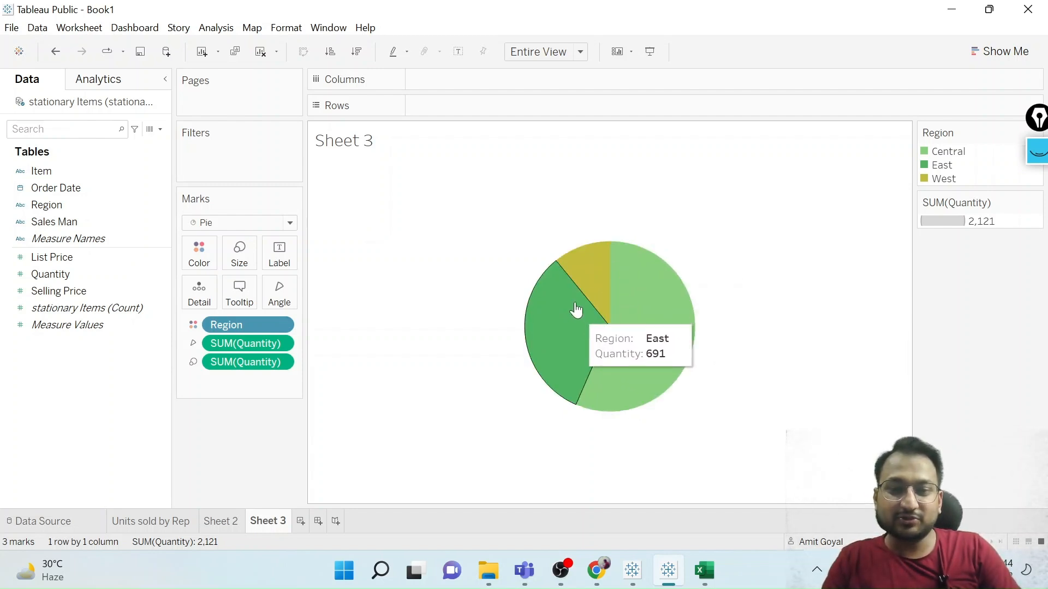
{"action": "mouse_move", "coordinate": [597, 279]}
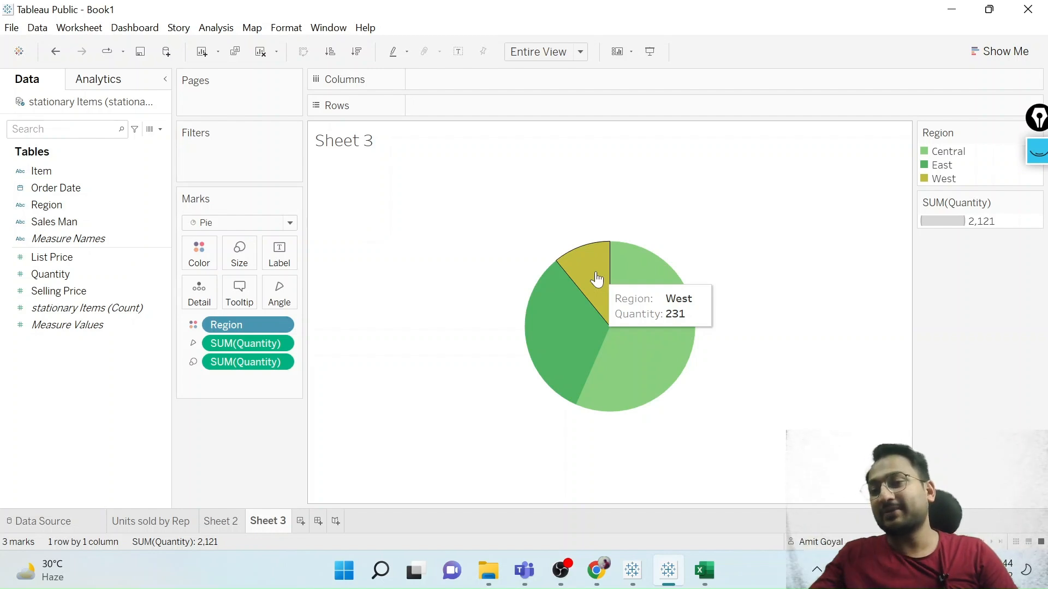
{"action": "left_click", "coordinate": [207, 522]}
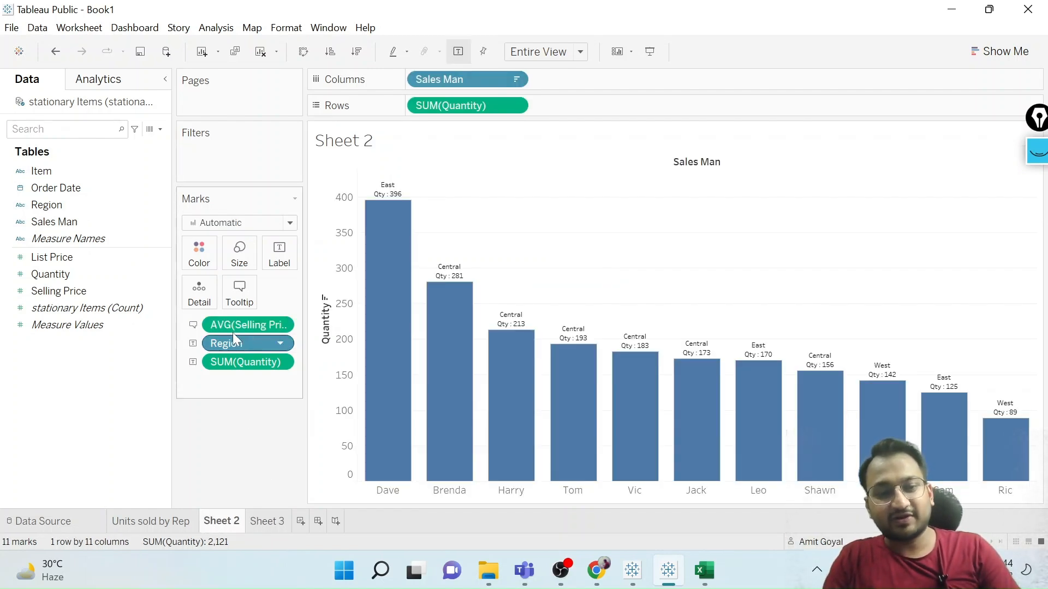
{"action": "left_click", "coordinate": [275, 522]}
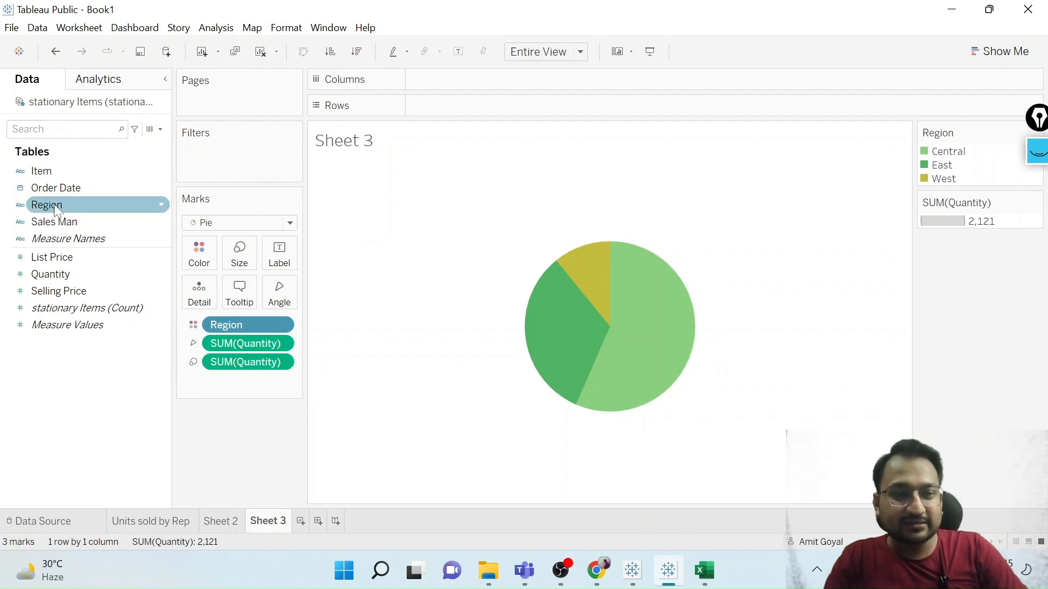
Label the pie slices with Region and summed Quantity.
{"action": "left_click_drag", "start_coordinate": [54, 204], "coordinate": [278, 250]}
{"action": "left_click", "coordinate": [60, 276]}
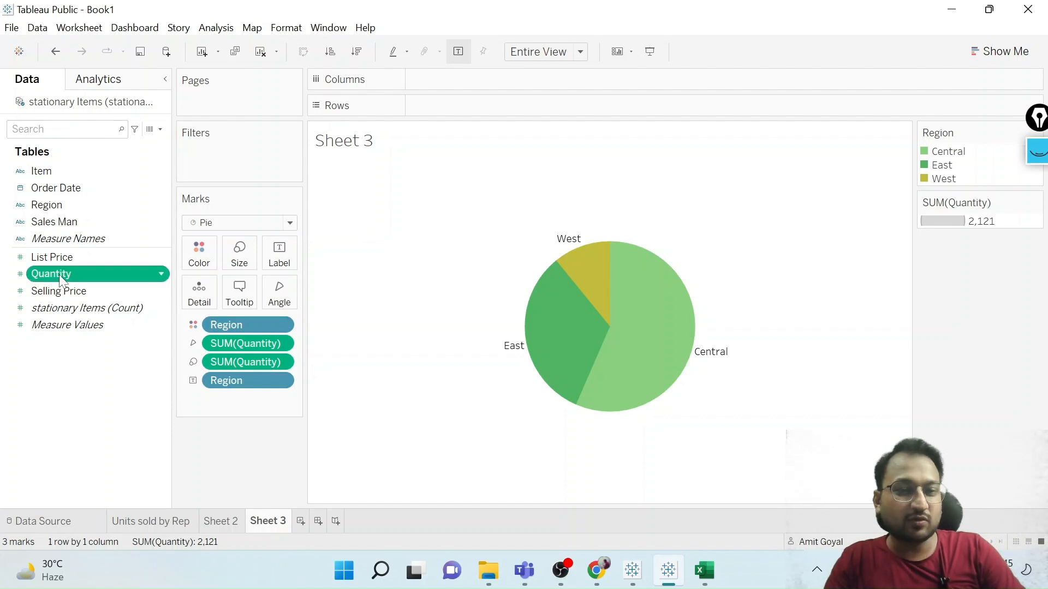
{"action": "left_click_drag", "start_coordinate": [61, 278], "coordinate": [281, 252]}
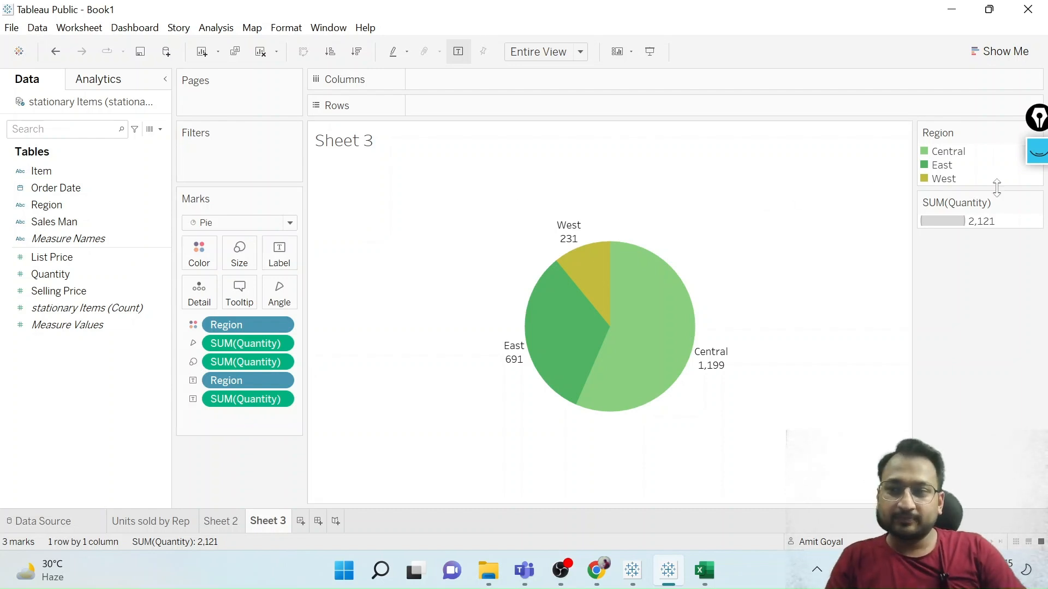
Annotate with the screen pen how the icons beside the marks fields match Color, Angle, Size and Label, and clear the drawings.
{"action": "left_click", "coordinate": [1038, 155]}
{"action": "left_click", "coordinate": [1041, 205]}
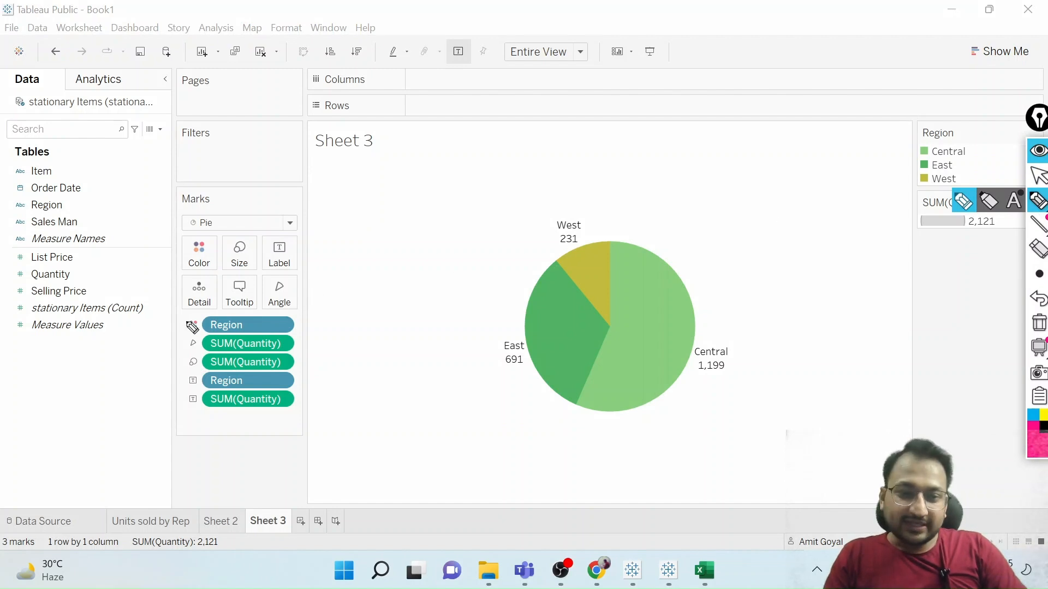
{"action": "mouse_move", "coordinate": [196, 309]}
{"action": "left_mouse_down"}
{"action": "mouse_move", "coordinate": [169, 365]}
{"action": "mouse_move", "coordinate": [181, 423]}
{"action": "mouse_move", "coordinate": [213, 403]}
{"action": "mouse_move", "coordinate": [212, 319]}
{"action": "mouse_move", "coordinate": [191, 315]}
{"action": "left_mouse_up"}
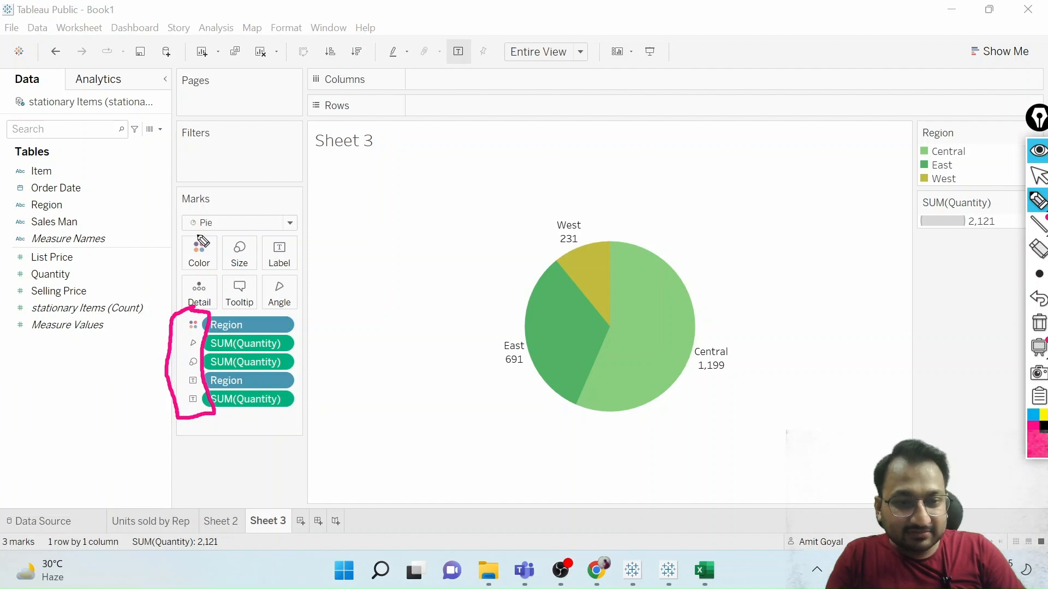
{"action": "mouse_move", "coordinate": [200, 237]}
{"action": "left_mouse_down"}
{"action": "mouse_move", "coordinate": [191, 255]}
{"action": "mouse_move", "coordinate": [209, 252]}
{"action": "mouse_move", "coordinate": [203, 238]}
{"action": "mouse_move", "coordinate": [253, 250]}
{"action": "mouse_move", "coordinate": [236, 238]}
{"action": "mouse_move", "coordinate": [277, 257]}
{"action": "mouse_move", "coordinate": [288, 238]}
{"action": "mouse_move", "coordinate": [269, 245]}
{"action": "left_mouse_up"}
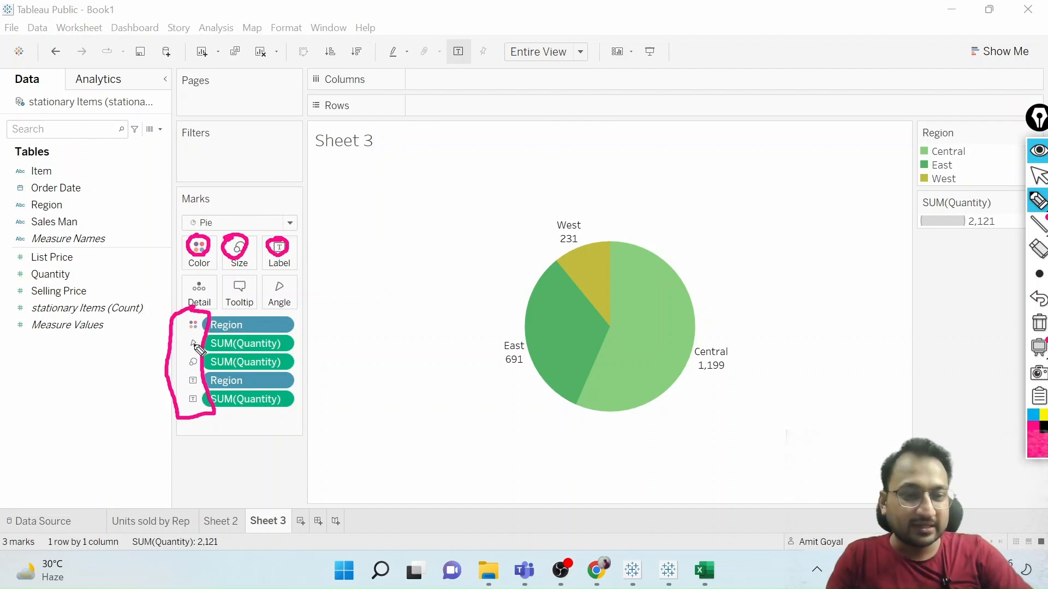
{"action": "left_click_drag", "start_coordinate": [163, 331], "coordinate": [177, 265]}
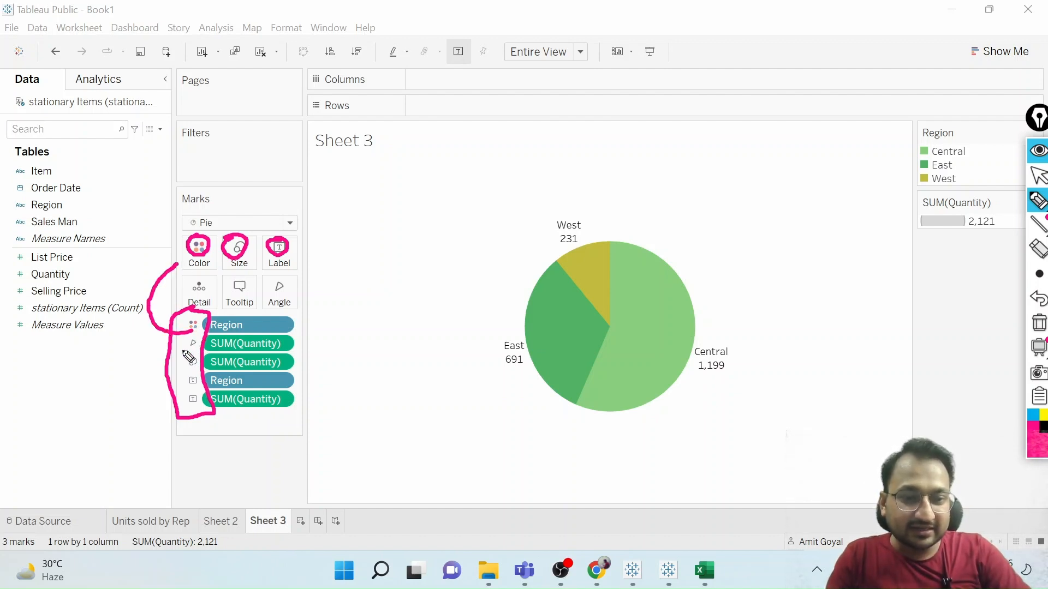
{"action": "mouse_move", "coordinate": [191, 344]}
{"action": "left_mouse_down"}
{"action": "mouse_move", "coordinate": [168, 348]}
{"action": "mouse_move", "coordinate": [264, 287]}
{"action": "left_mouse_up"}
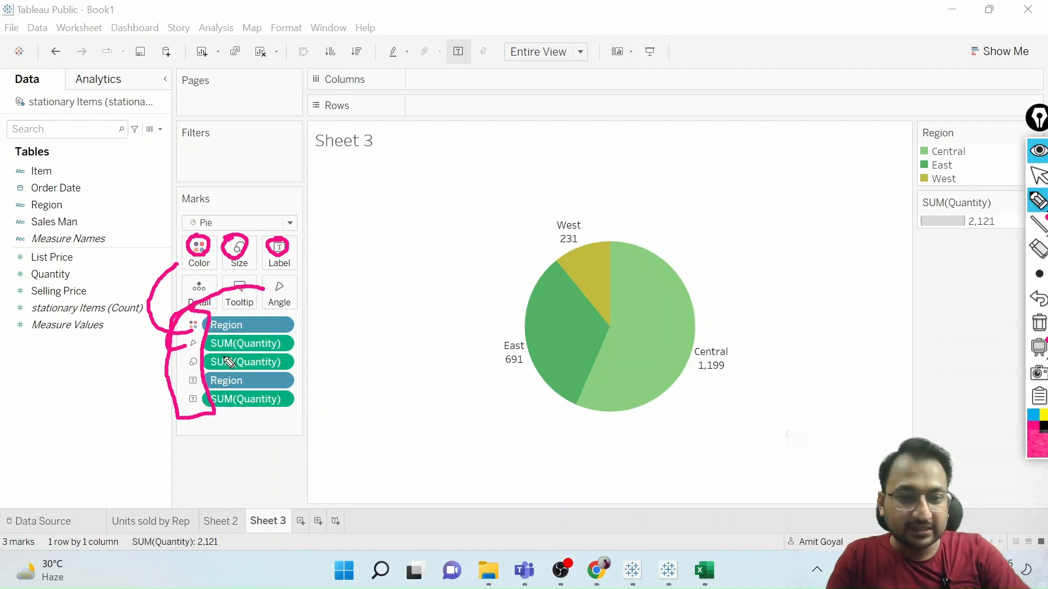
{"action": "mouse_move", "coordinate": [195, 365]}
{"action": "left_mouse_down"}
{"action": "mouse_move", "coordinate": [167, 344]}
{"action": "mouse_move", "coordinate": [236, 266]}
{"action": "left_mouse_up"}
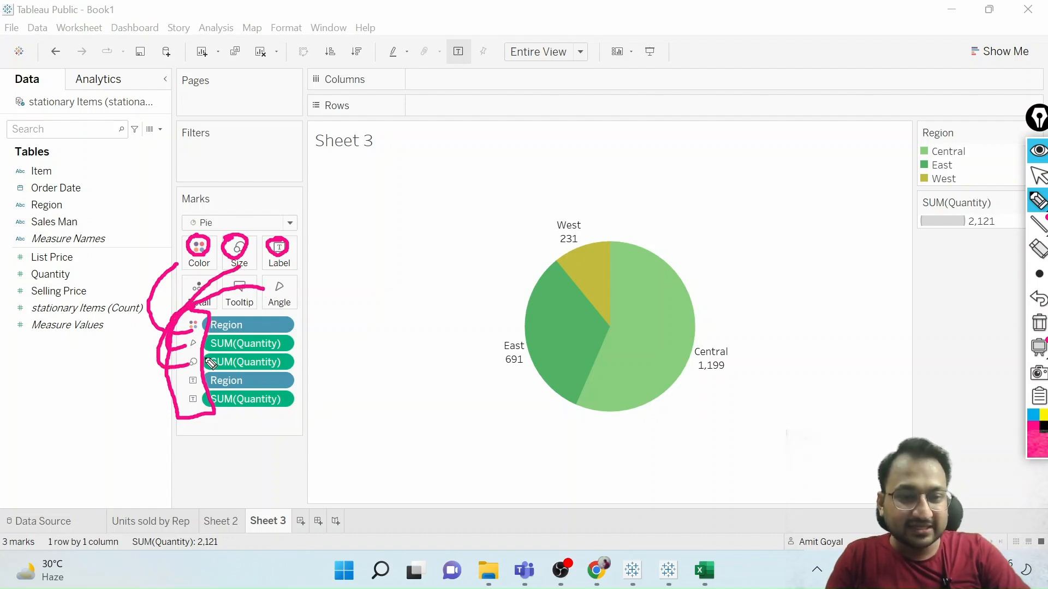
{"action": "mouse_move", "coordinate": [195, 379]}
{"action": "left_mouse_down"}
{"action": "mouse_move", "coordinate": [178, 403]}
{"action": "mouse_move", "coordinate": [192, 409]}
{"action": "left_mouse_up"}
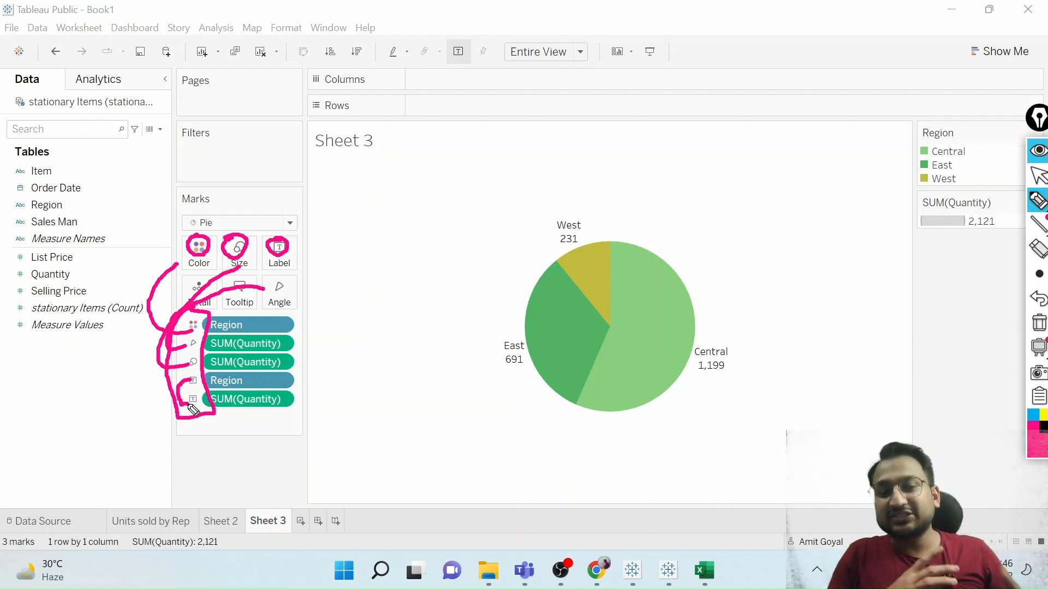
{"action": "left_click", "coordinate": [1039, 323]}
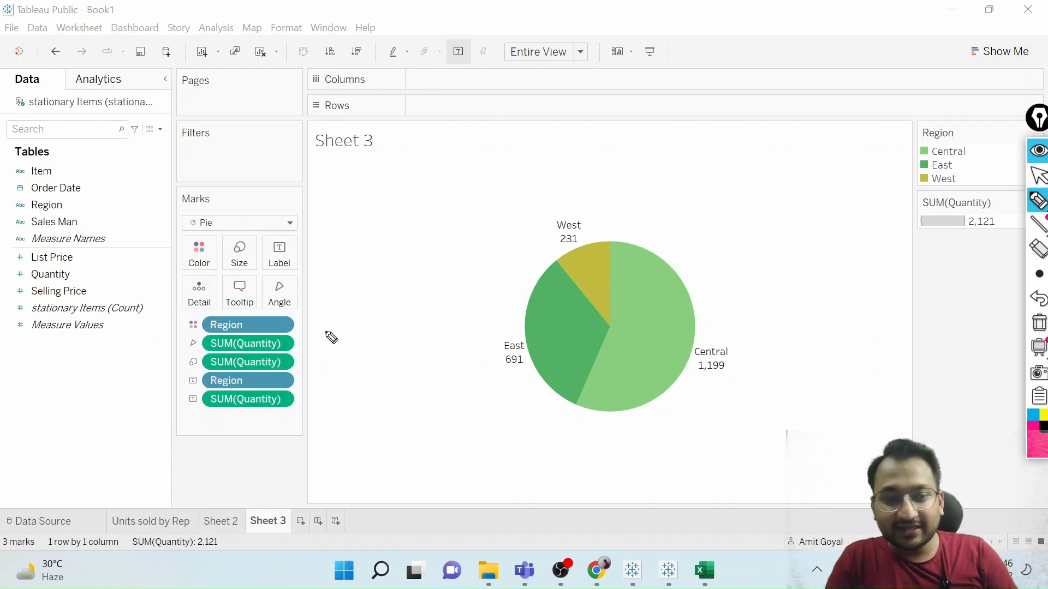
{"action": "left_click_drag", "start_coordinate": [191, 353], "coordinate": [170, 367]}
{"action": "left_click", "coordinate": [1038, 323]}
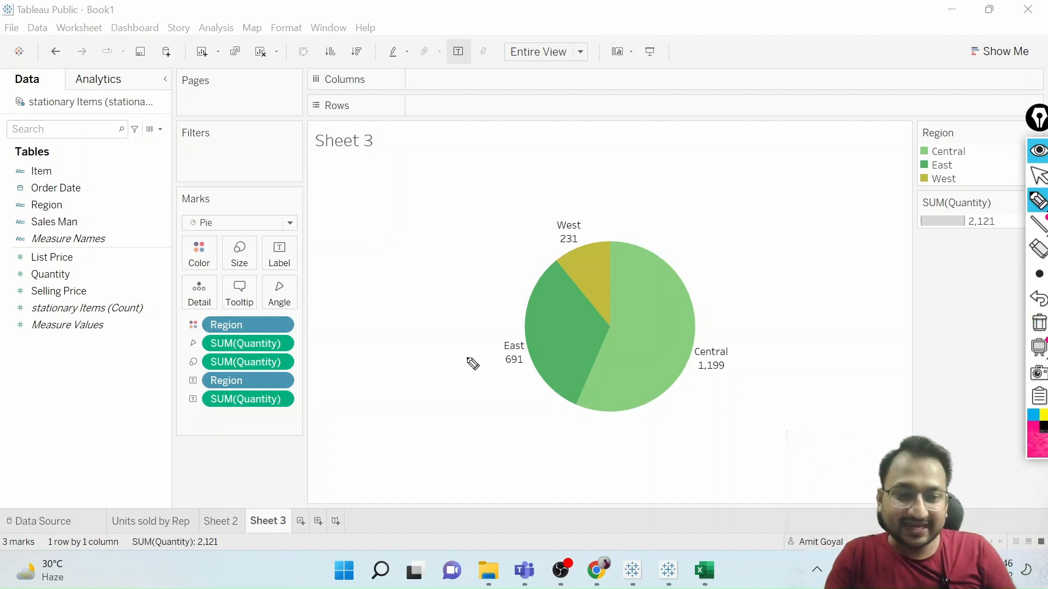
{"action": "left_click", "coordinate": [1038, 175]}
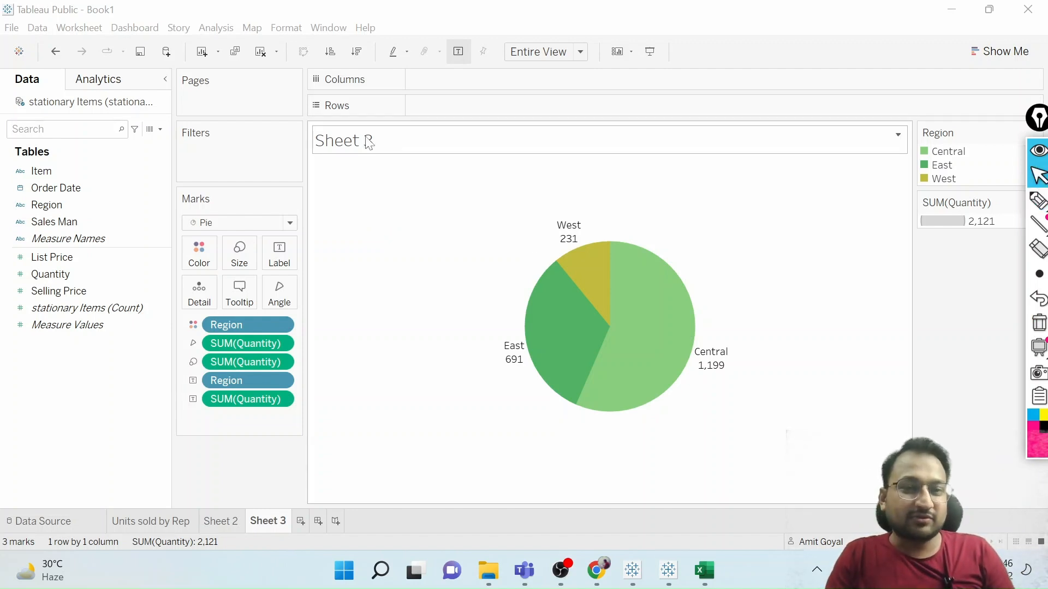
Replace the pie chart's sheet title with "Units sold across the regions" and apply it.
{"action": "double_click", "coordinate": [369, 143]}
{"action": "key", "text": "ctrl+a"}
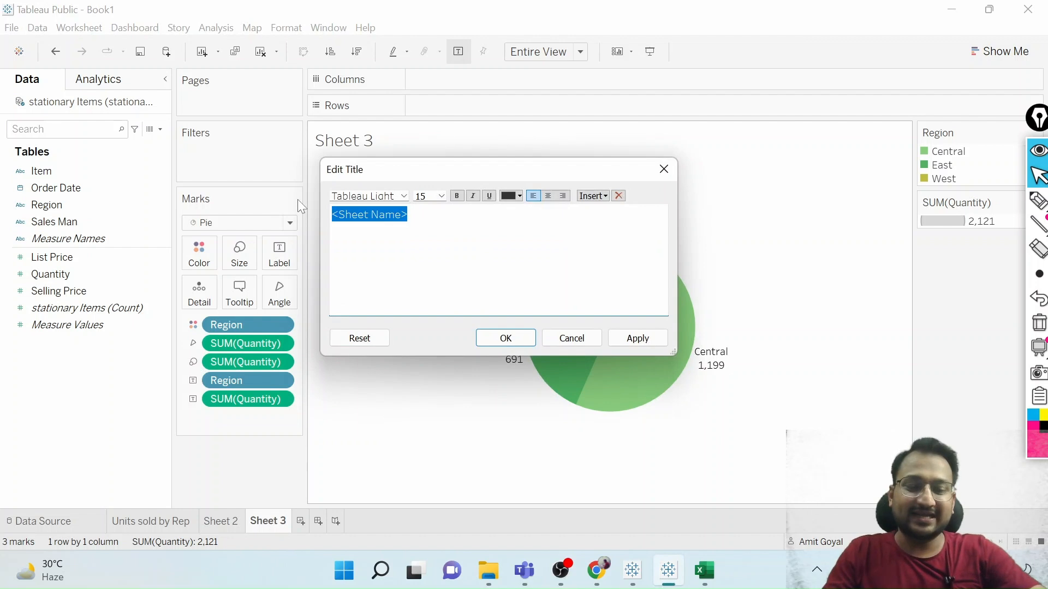
{"action": "type", "text": "Units sold"}
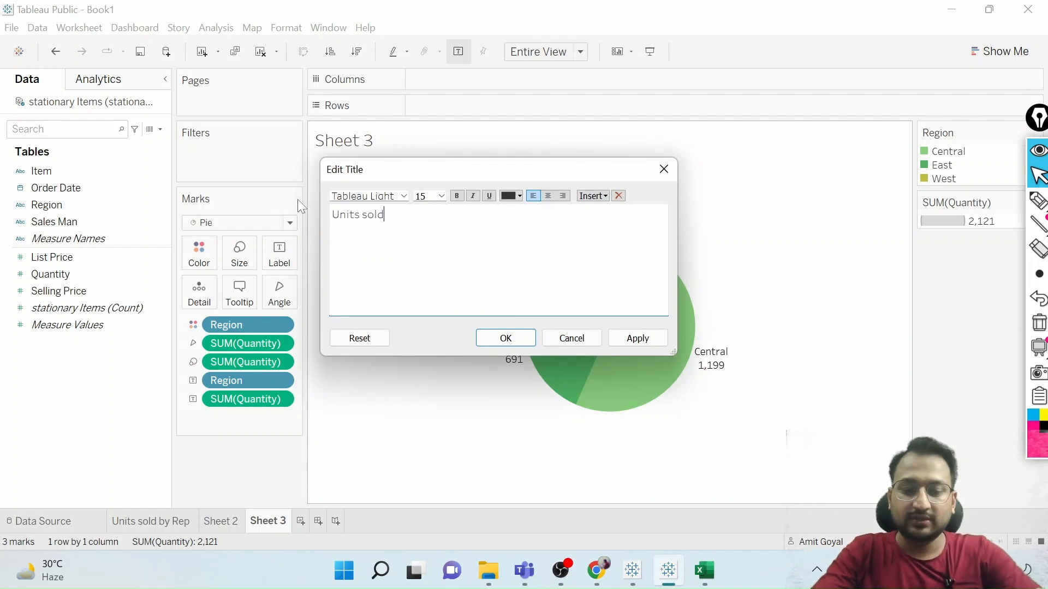
{"action": "type", "text": " across the "}
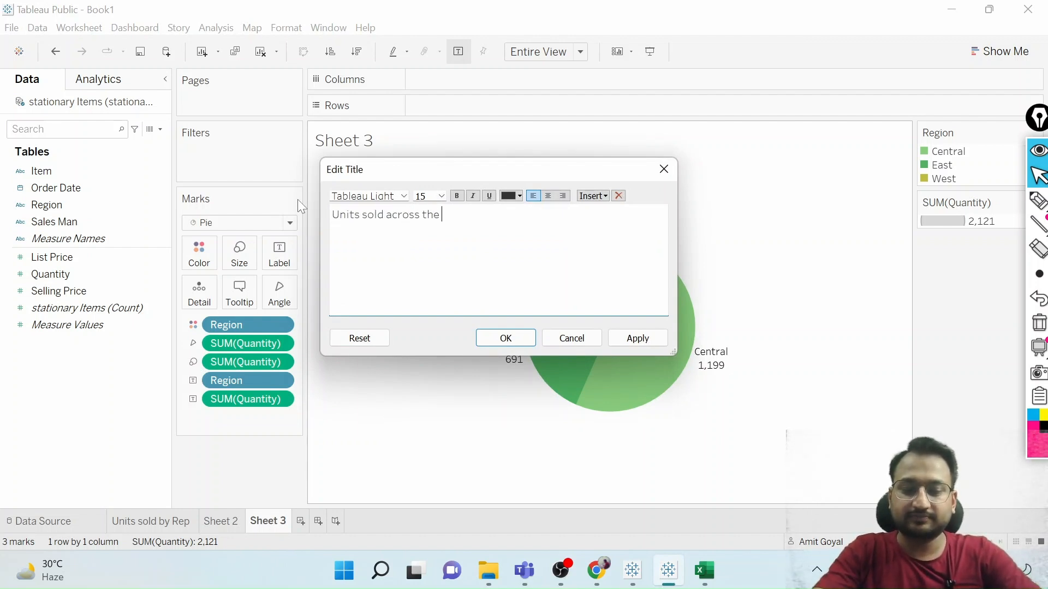
{"action": "type", "text": "regins"}
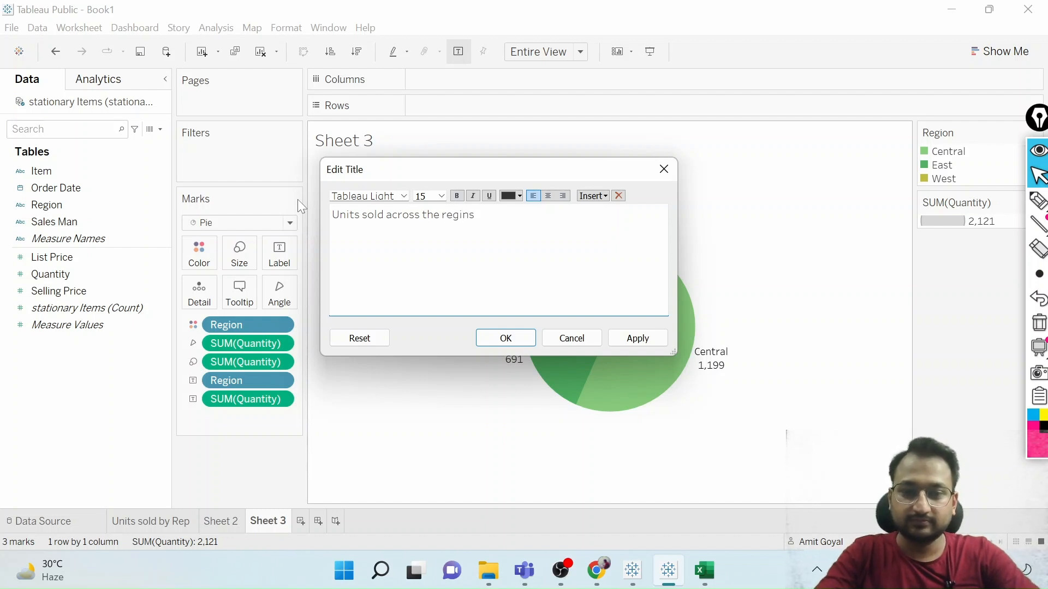
{"action": "key", "text": "BackSpace"}
{"action": "key", "text": "BackSpace"}
{"action": "type", "text": "ons"}
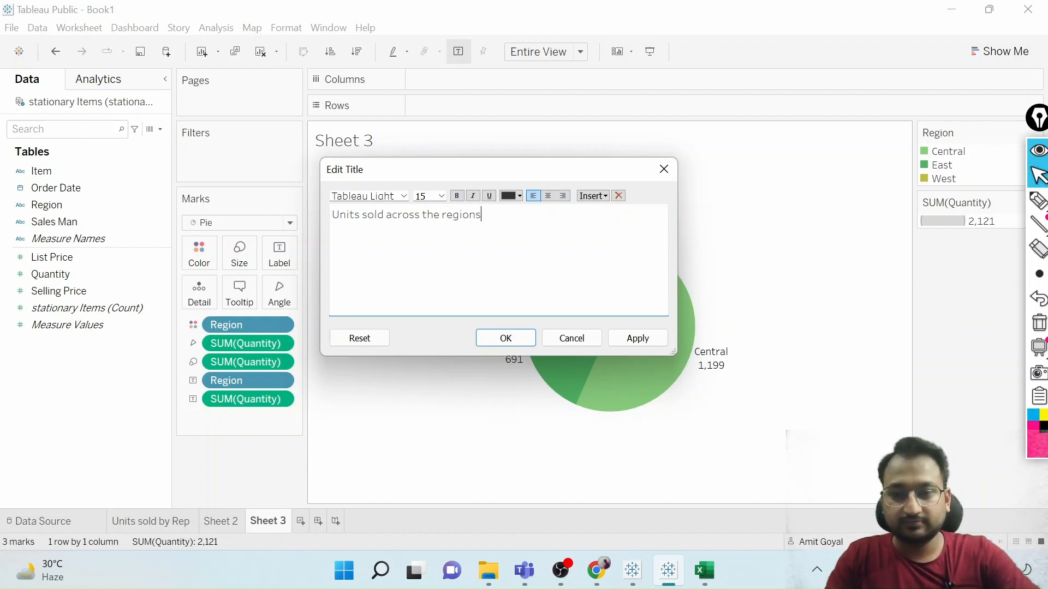
{"action": "left_click", "coordinate": [637, 337]}
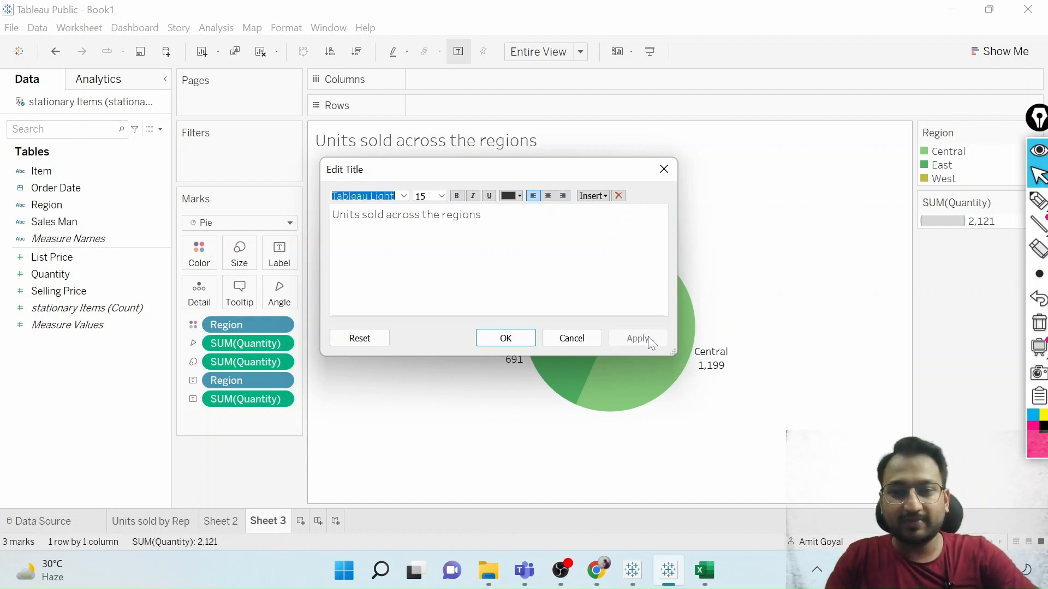
Confirm the pie chart's title edit and add a new blank worksheet.
{"action": "left_click", "coordinate": [506, 337]}
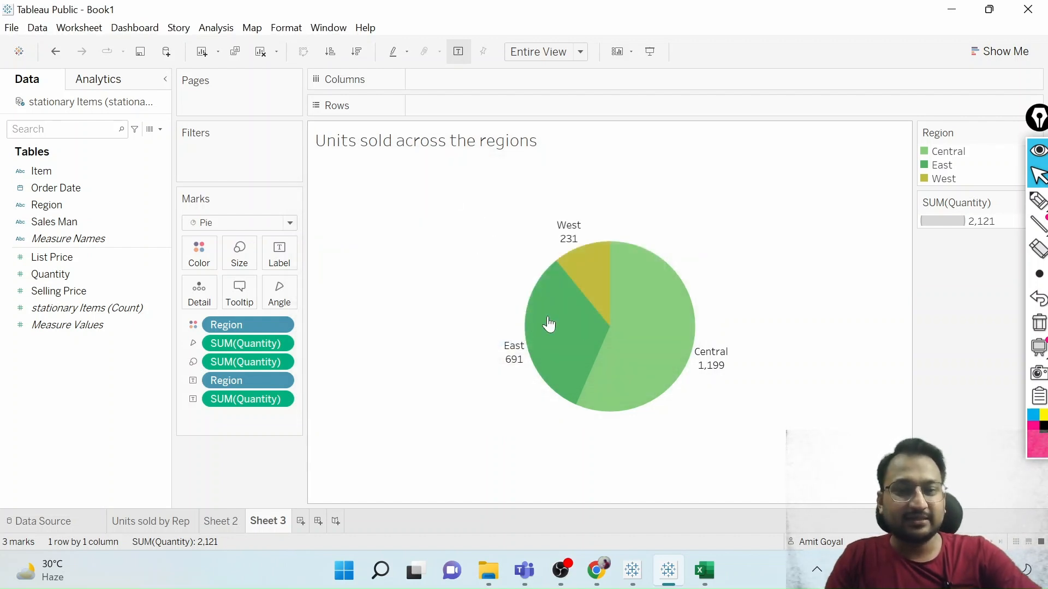
{"action": "mouse_move", "coordinate": [650, 356]}
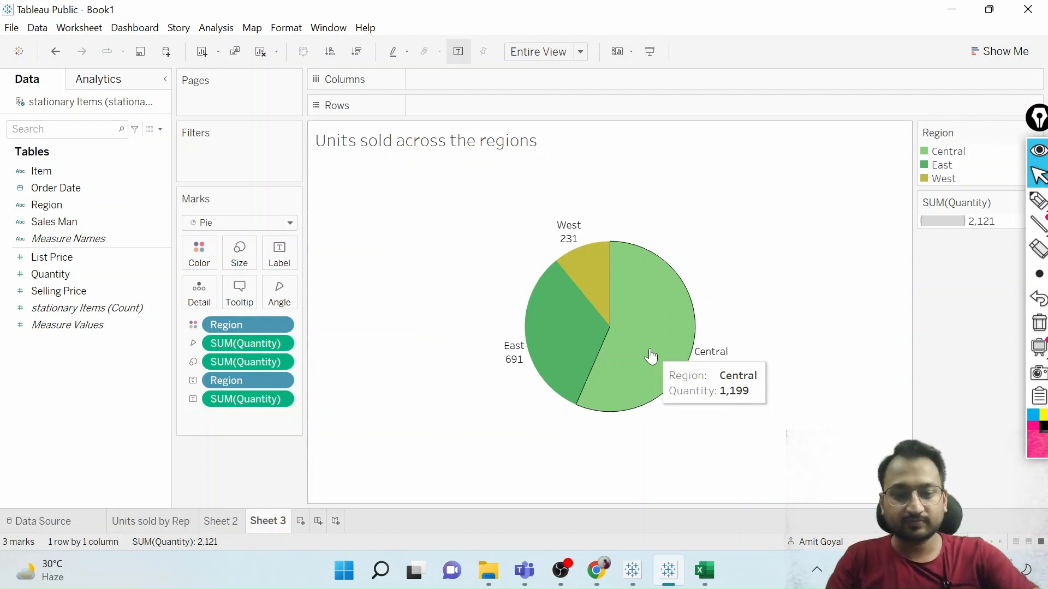
{"action": "left_click", "coordinate": [301, 522]}
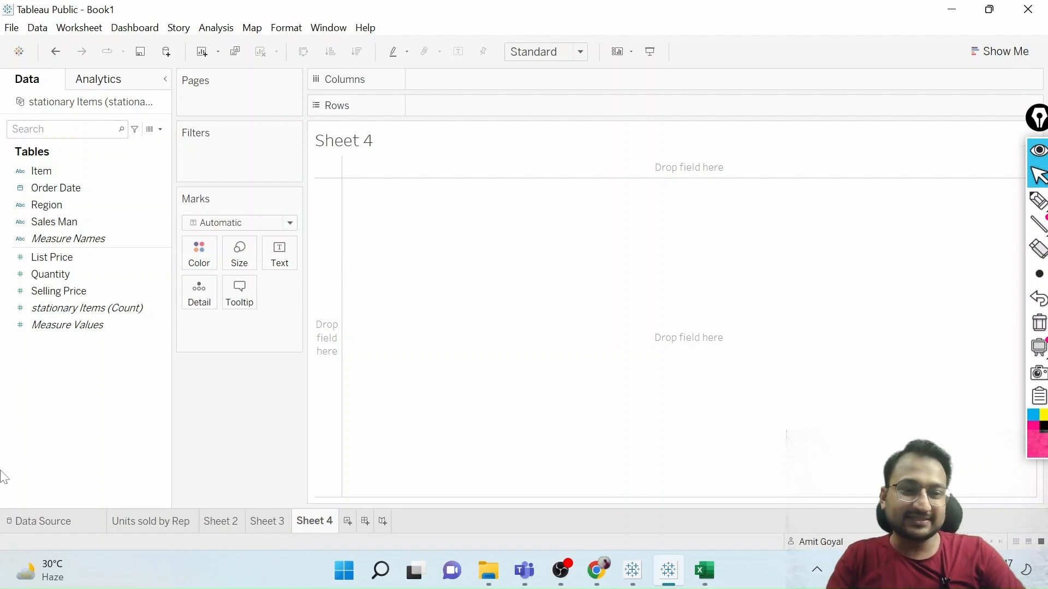
{"action": "left_click", "coordinate": [58, 324]}
{"action": "left_click", "coordinate": [58, 294]}
{"action": "left_click", "coordinate": [56, 277]}
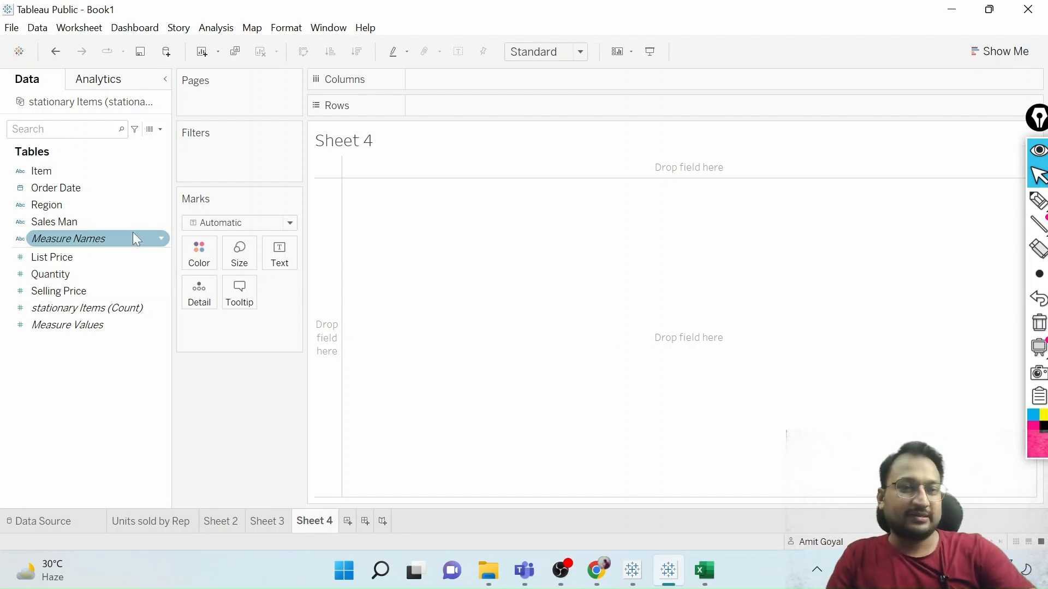
{"action": "right_click", "coordinate": [63, 406]}
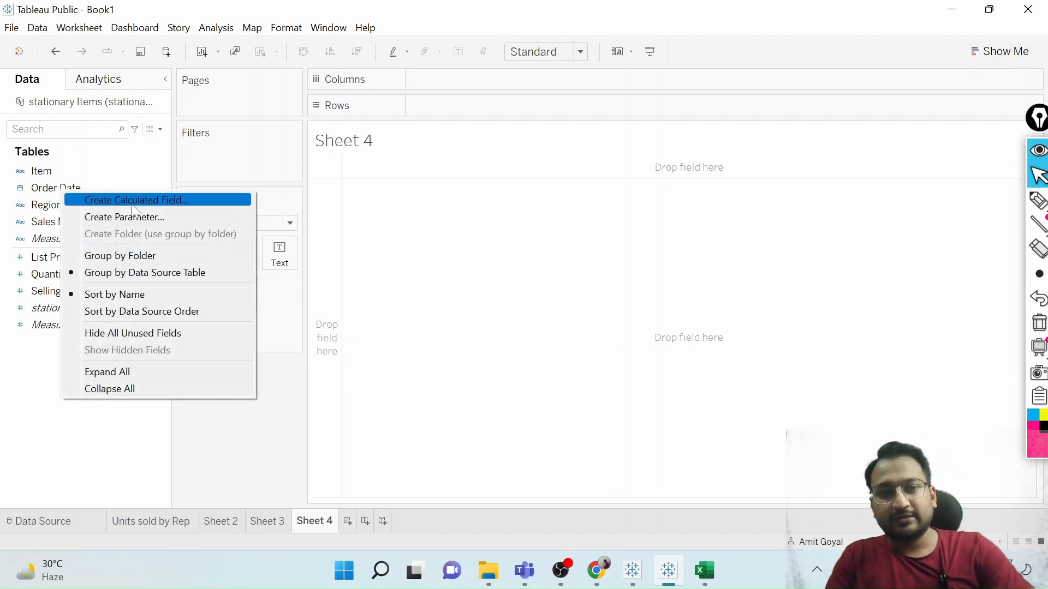
{"action": "left_click", "coordinate": [33, 385]}
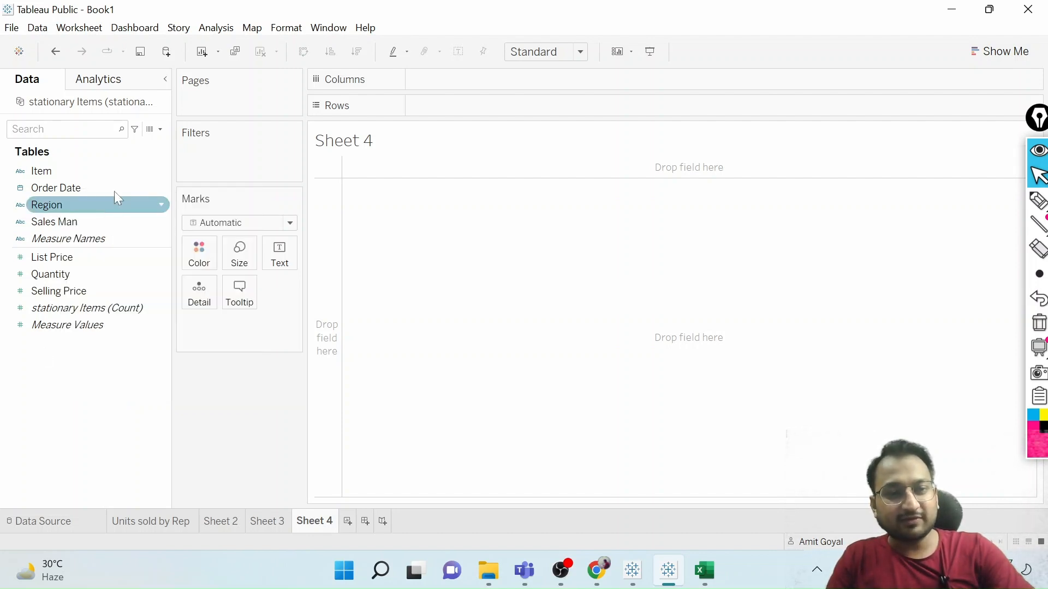
Create a calculated field named Sales.
{"action": "left_click", "coordinate": [160, 130]}
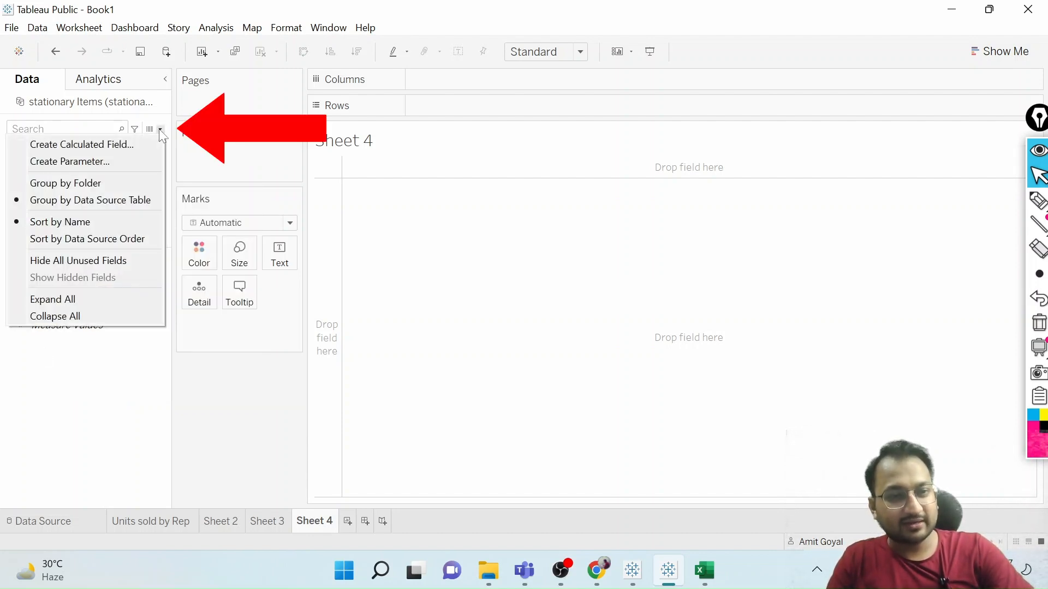
{"action": "left_click", "coordinate": [135, 145]}
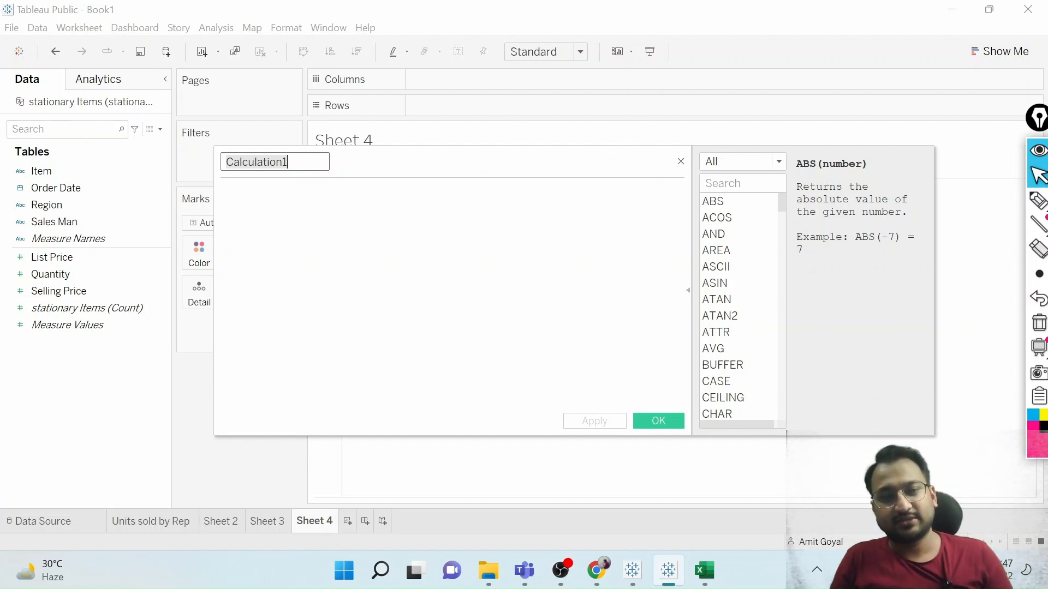
{"action": "type", "text": "Sales"}
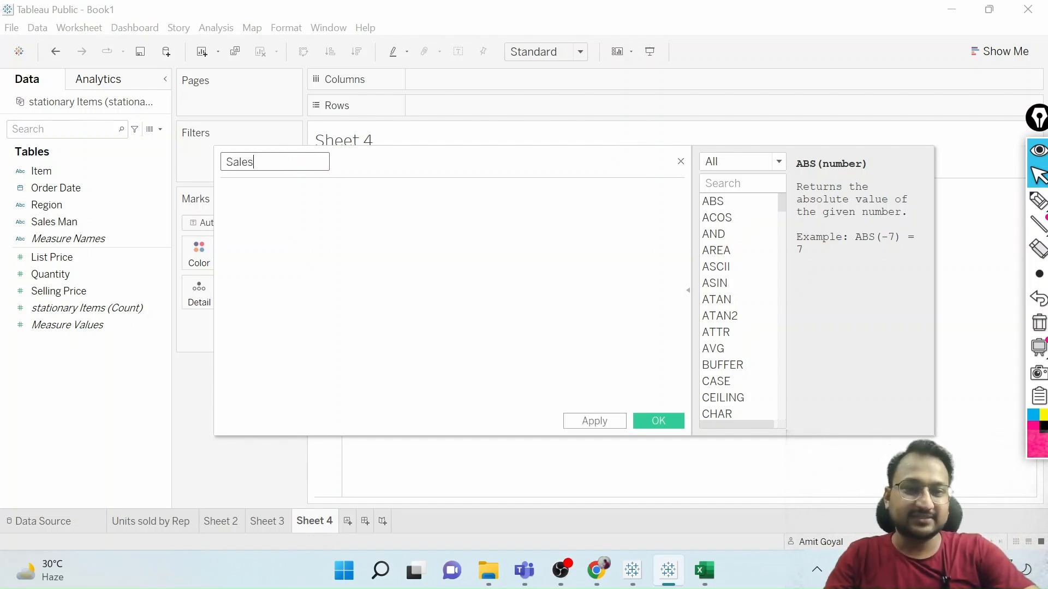
Define the Sales calculation as [Selling Price]*[Quantity], apply it and save the field.
{"action": "left_click", "coordinate": [222, 191]}
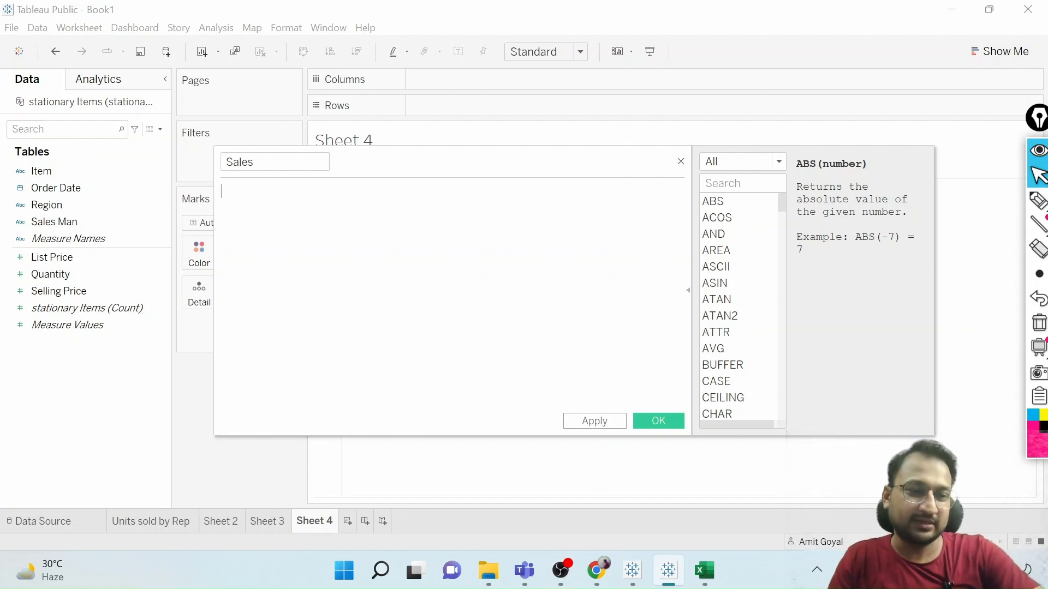
{"action": "left_click", "coordinate": [63, 293]}
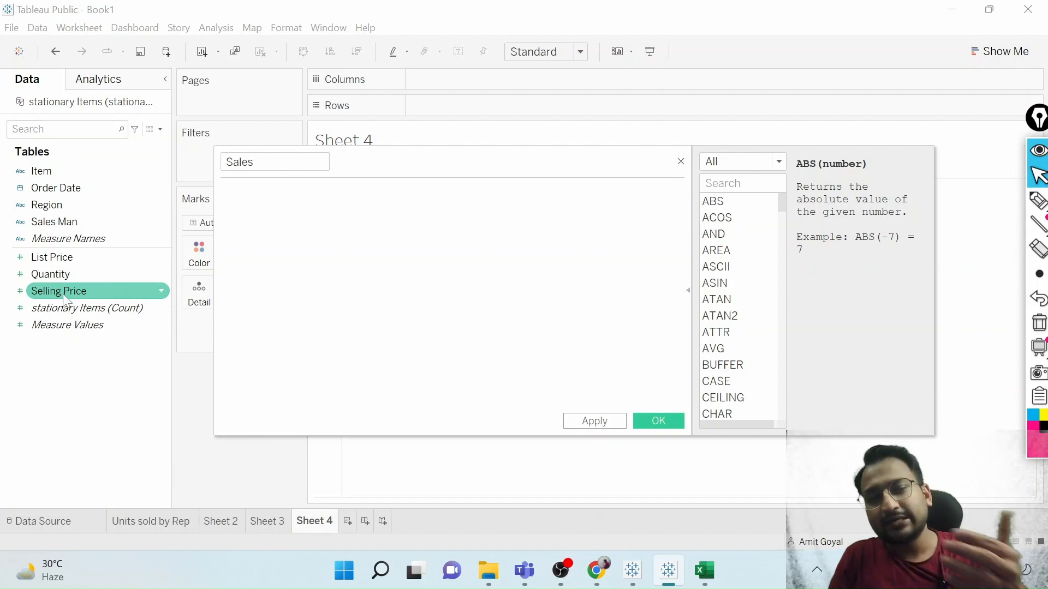
{"action": "type", "text": "sel"}
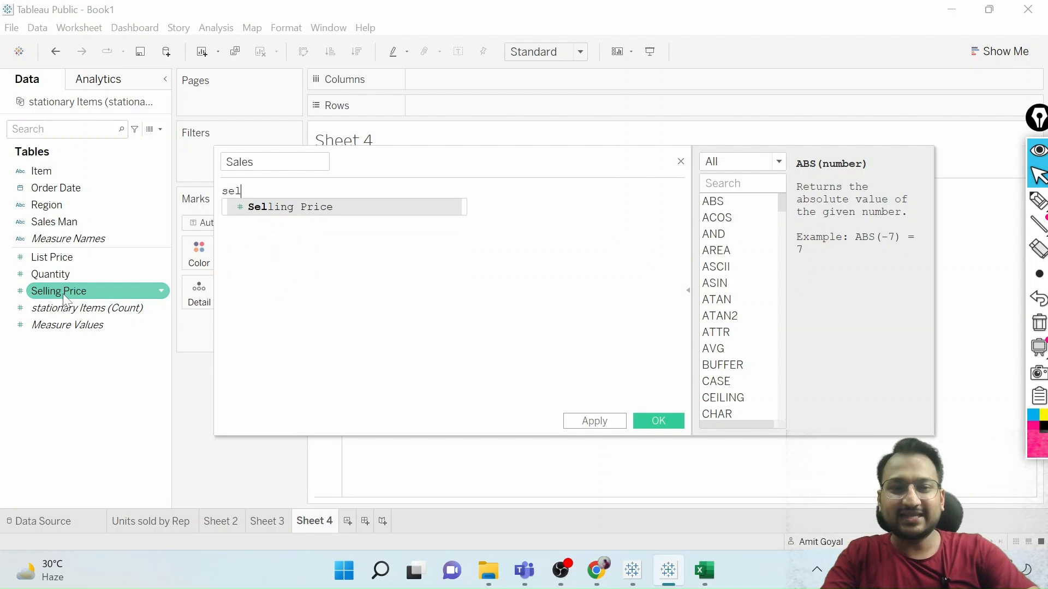
{"action": "key", "text": "Return"}
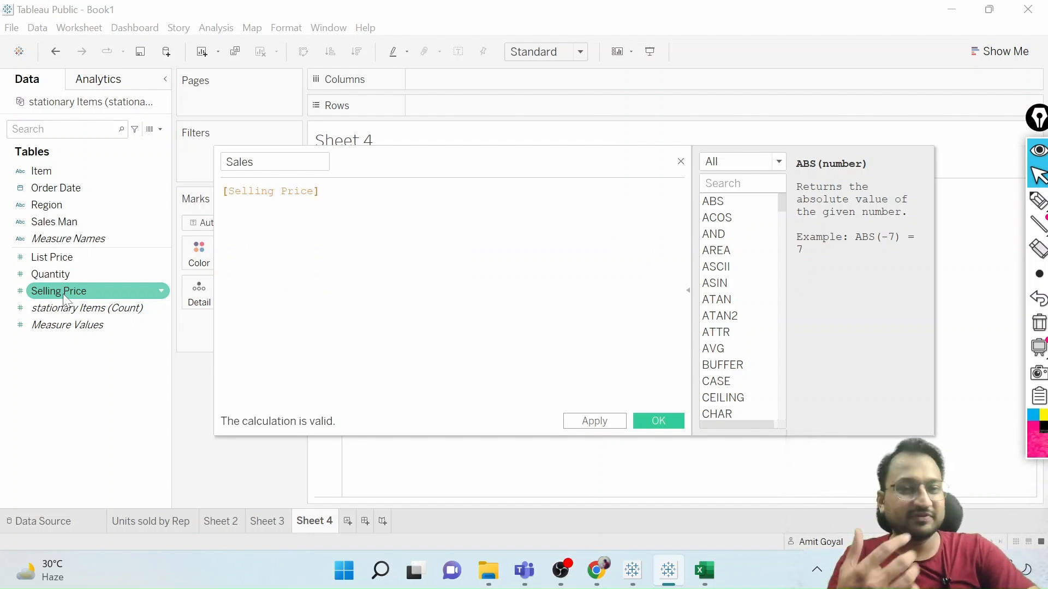
{"action": "type", "text": "*"}
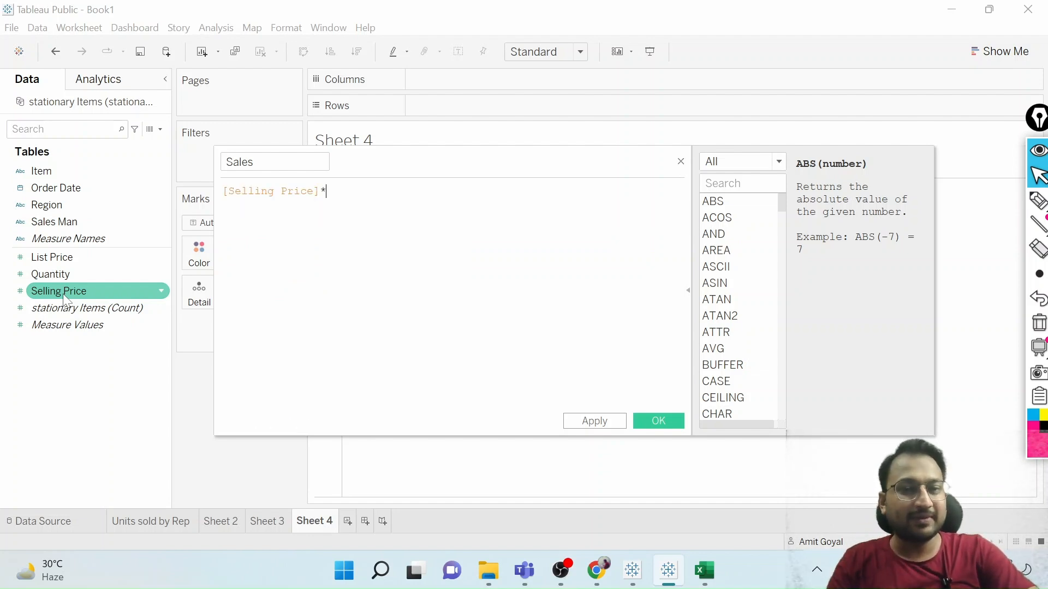
{"action": "type", "text": "qu"}
{"action": "key", "text": "Return"}
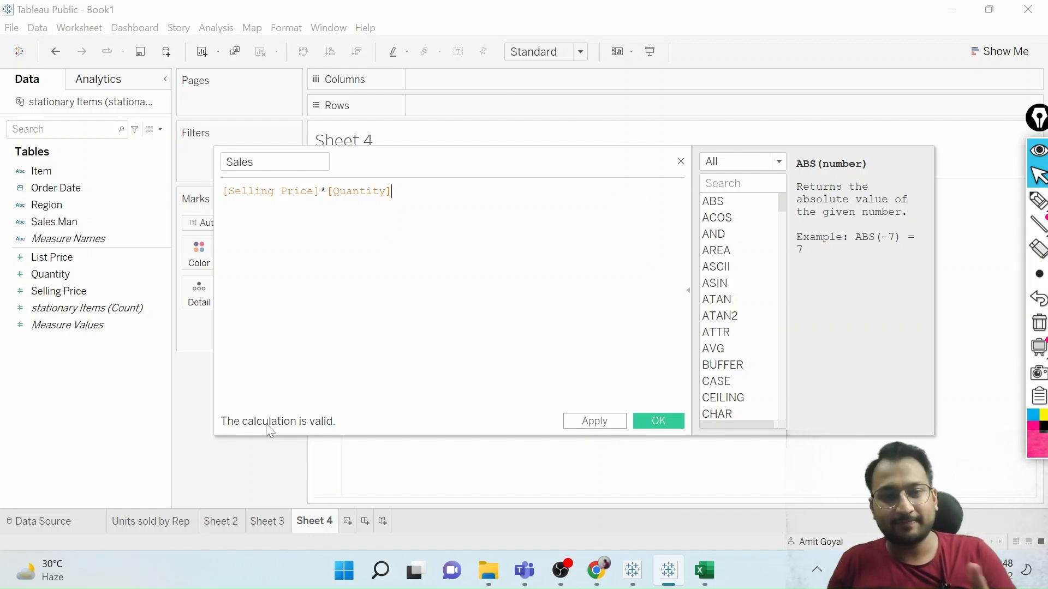
{"action": "left_click", "coordinate": [599, 423]}
{"action": "left_click", "coordinate": [657, 422]}
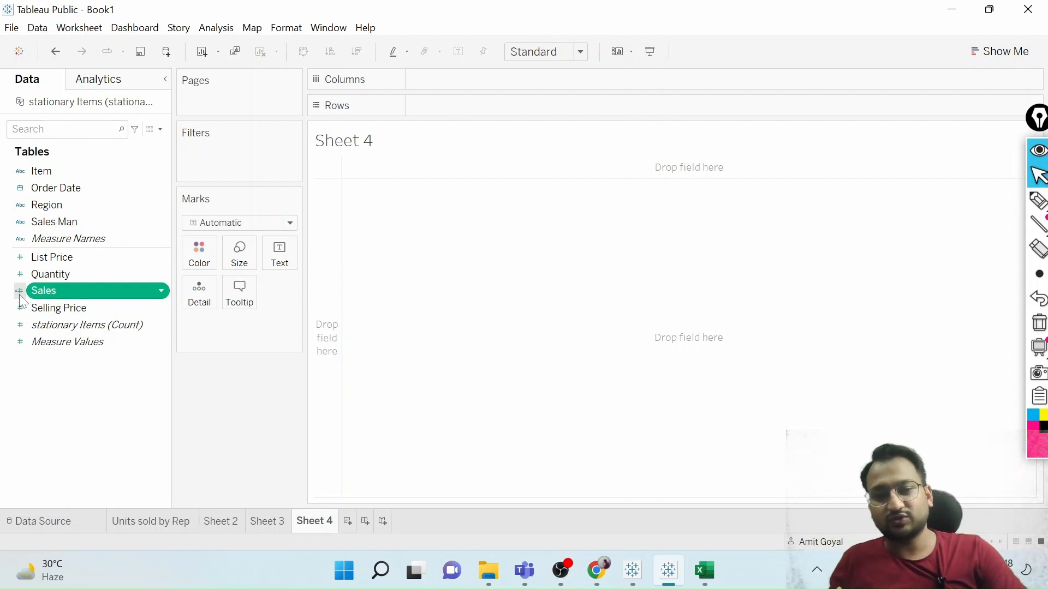
Examine the calculated Sales column in the data source grid, moving the screen pen toolbar out of its way.
{"action": "left_click", "coordinate": [38, 523]}
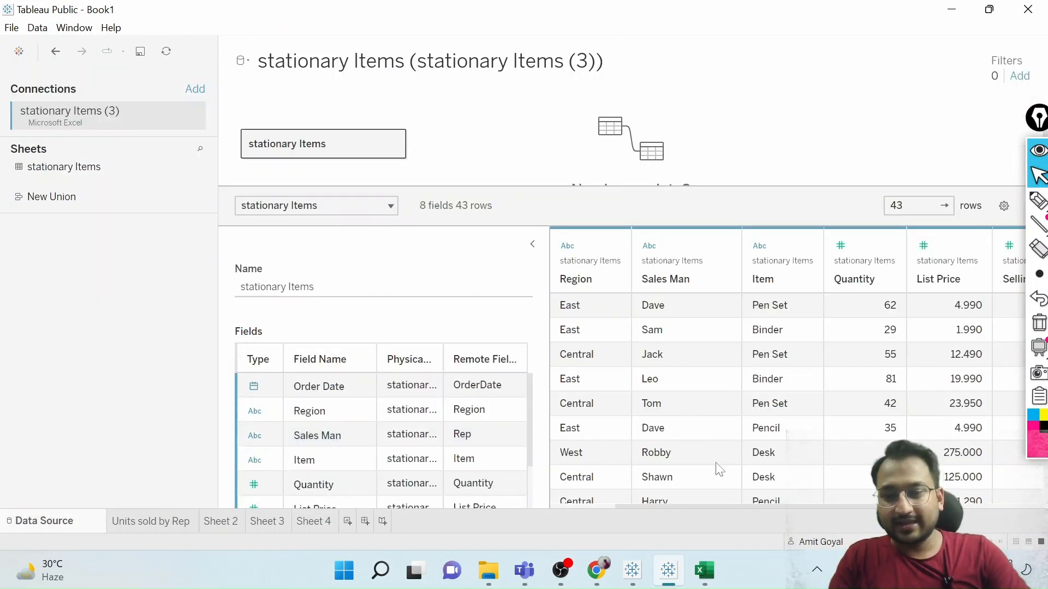
{"action": "left_click_drag", "start_coordinate": [728, 507], "coordinate": [856, 506]}
{"action": "left_click", "coordinate": [996, 275]}
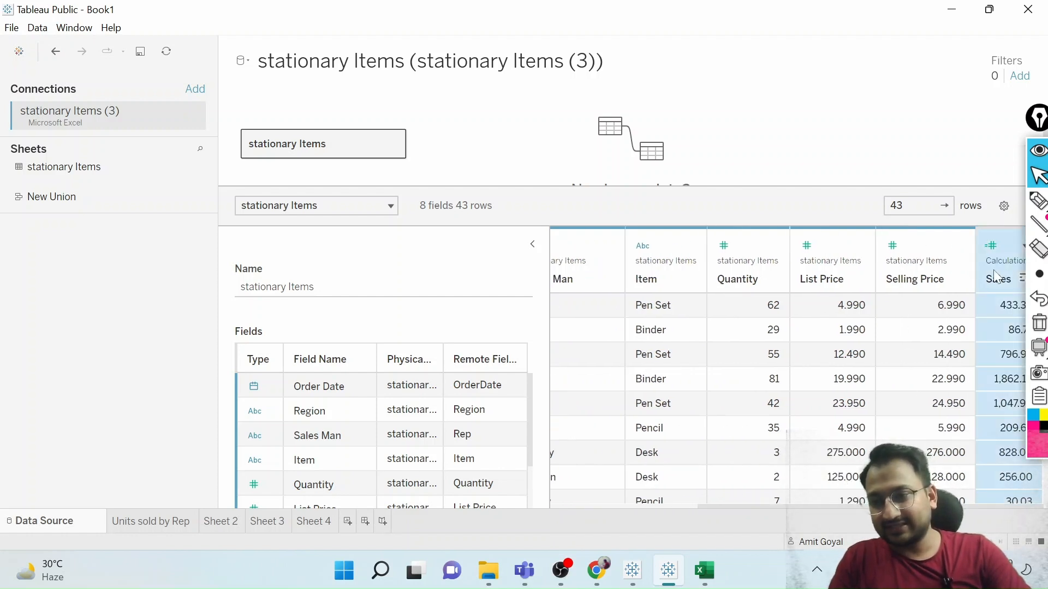
{"action": "left_click", "coordinate": [1037, 117]}
{"action": "mouse_move", "coordinate": [1036, 117]}
{"action": "left_mouse_down"}
{"action": "mouse_move", "coordinate": [926, 31]}
{"action": "mouse_move", "coordinate": [442, 105]}
{"action": "mouse_move", "coordinate": [7, 294]}
{"action": "left_mouse_up"}
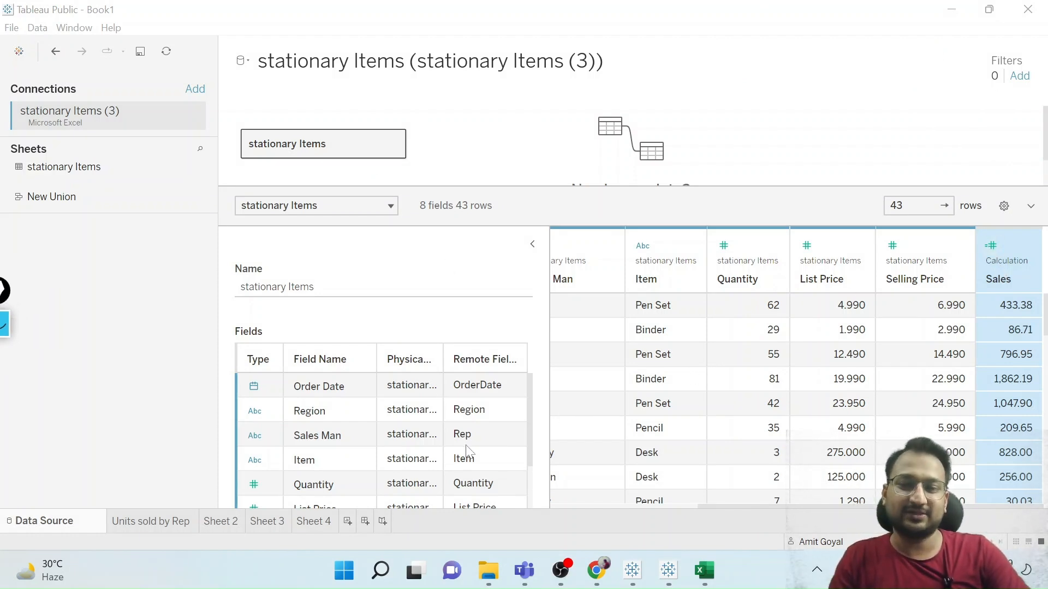
Build a bar chart on Sheet 4 with Region in columns and summed Sales in rows, fitted to Entire View.
{"action": "left_click", "coordinate": [300, 521]}
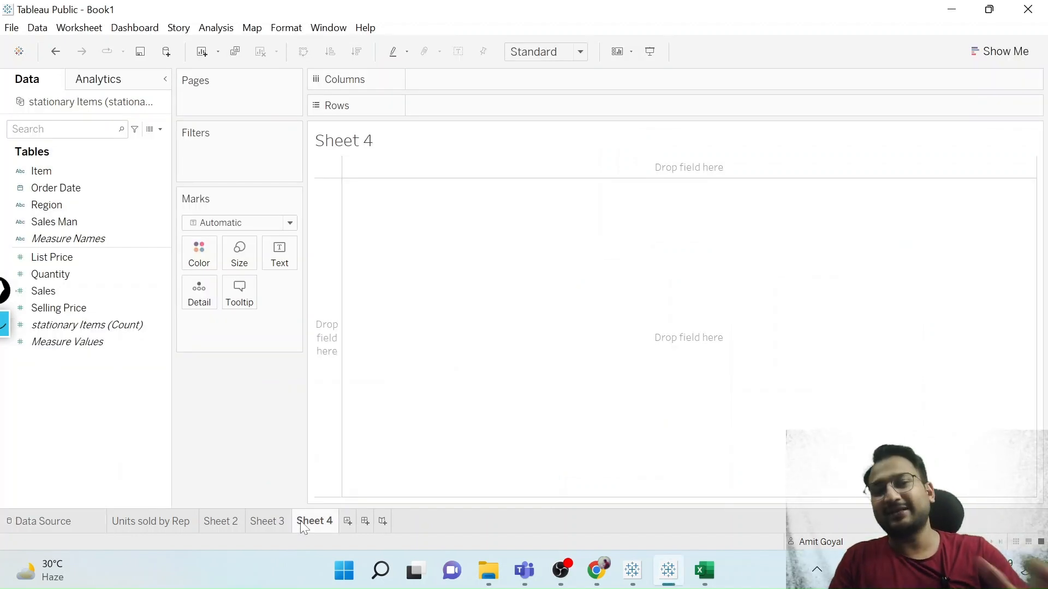
{"action": "left_click", "coordinate": [74, 210]}
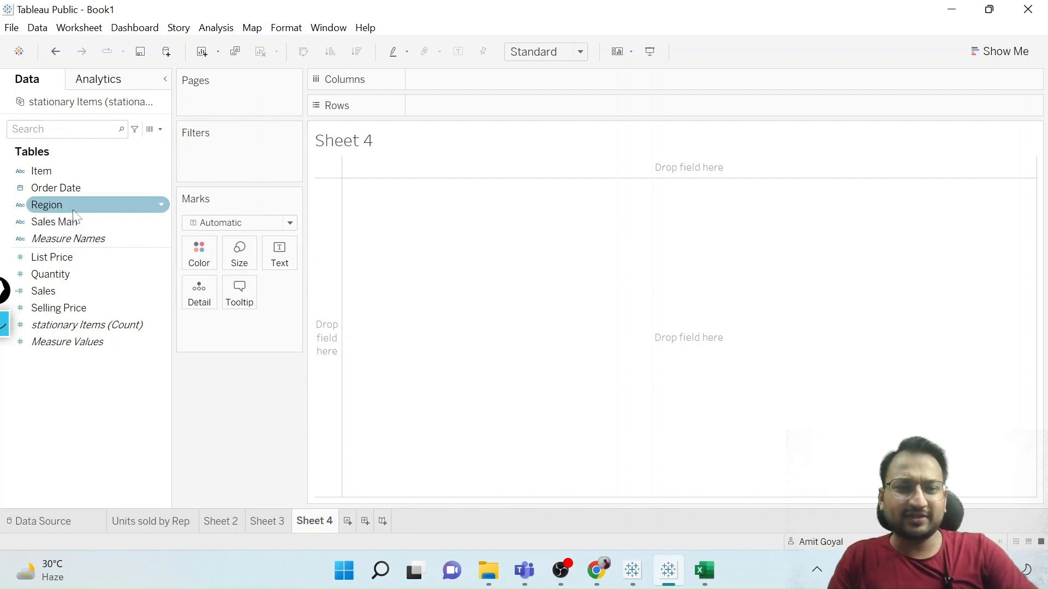
{"action": "left_click_drag", "start_coordinate": [74, 212], "coordinate": [473, 87]}
{"action": "left_click_drag", "start_coordinate": [68, 289], "coordinate": [457, 96]}
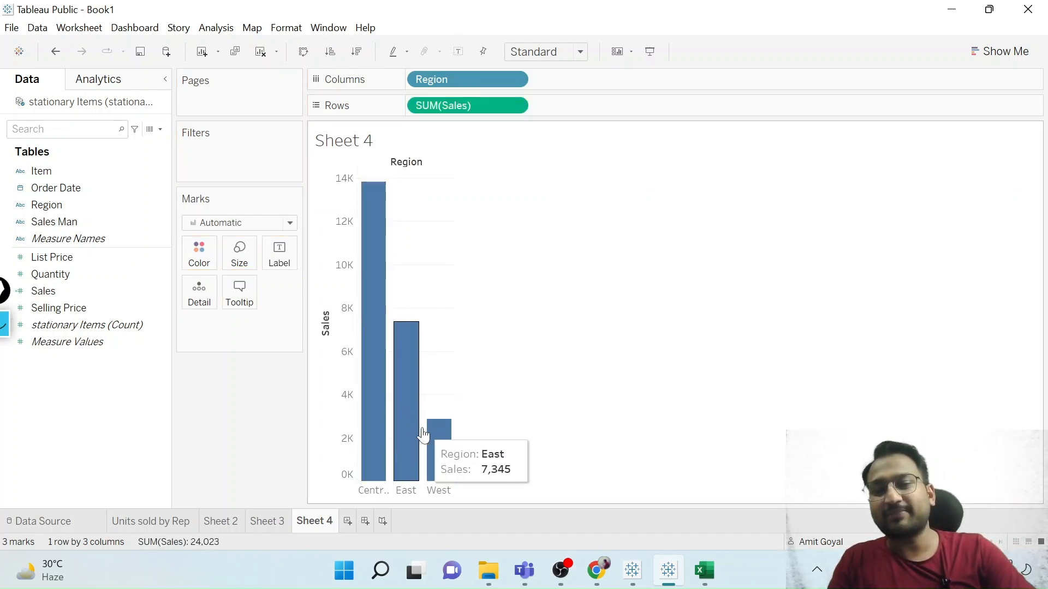
{"action": "left_click", "coordinate": [570, 56]}
{"action": "left_click", "coordinate": [555, 111]}
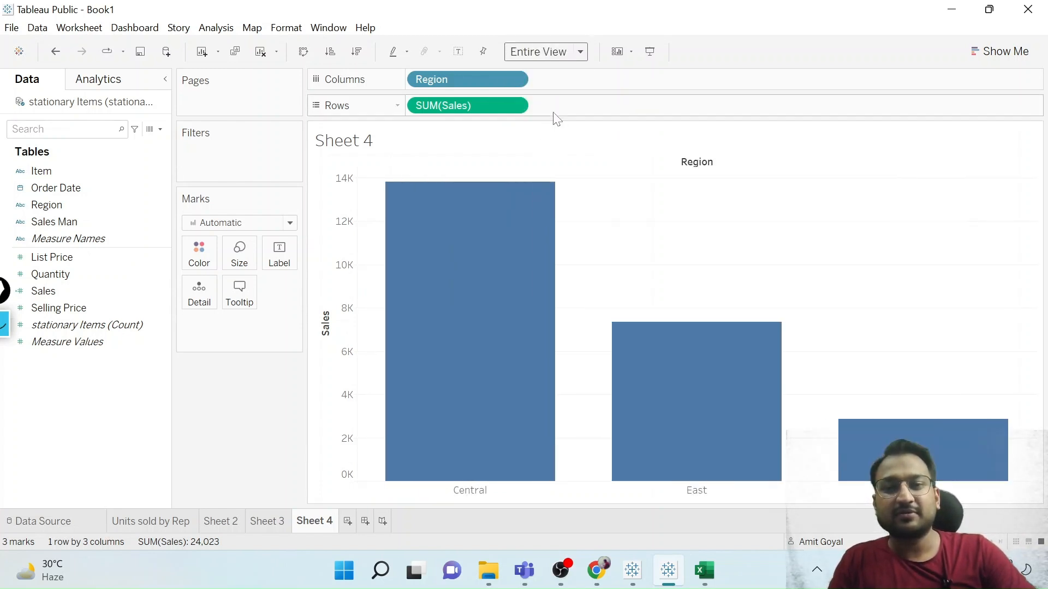
Convert the sales-by-region bar chart to a pie chart and fit it to Entire View.
{"action": "left_click", "coordinate": [984, 60]}
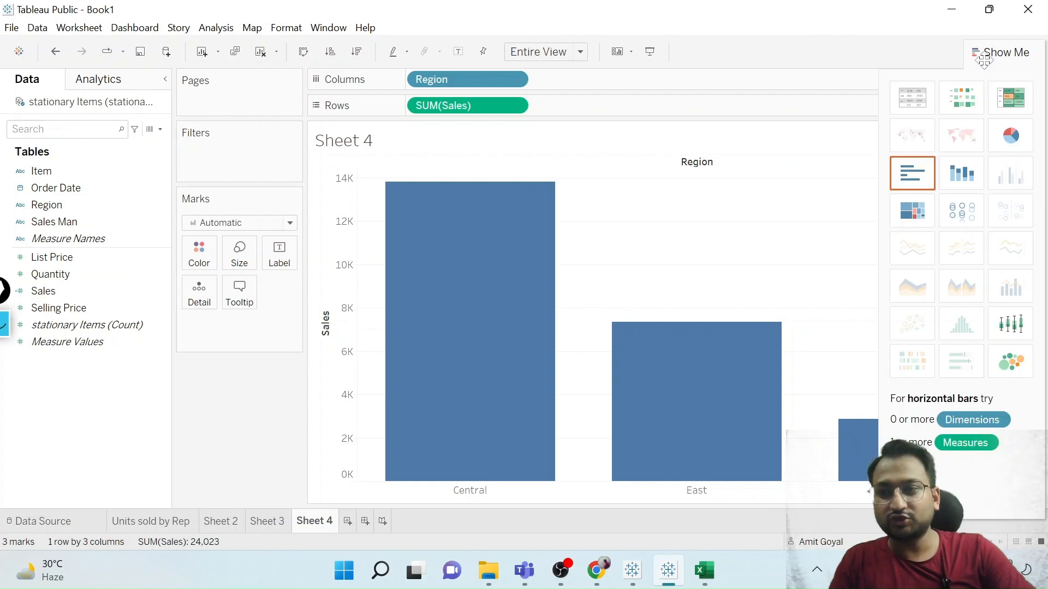
{"action": "left_click", "coordinate": [1009, 136]}
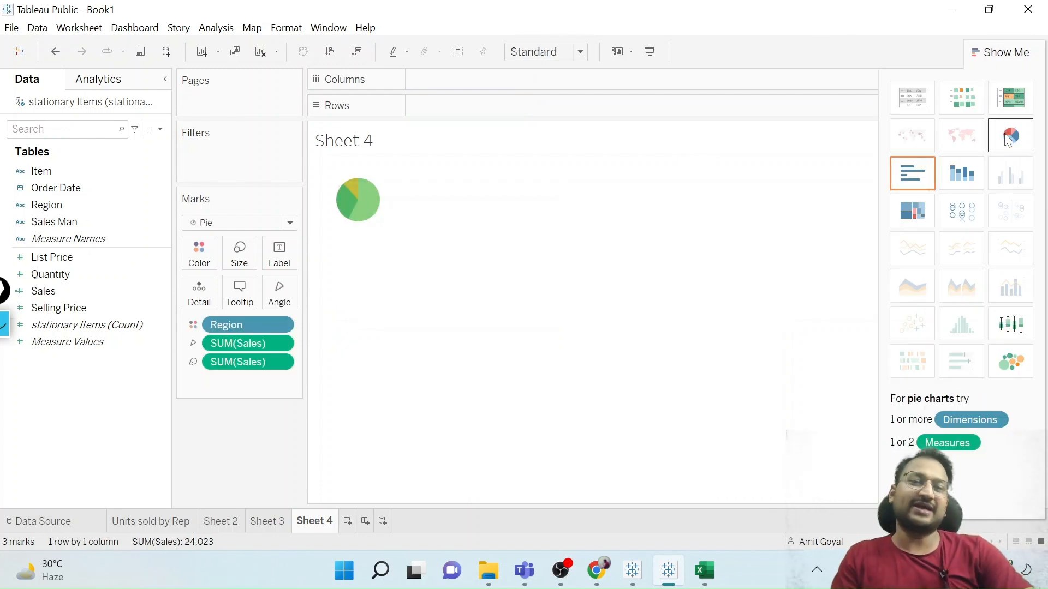
{"action": "left_click", "coordinate": [579, 52]}
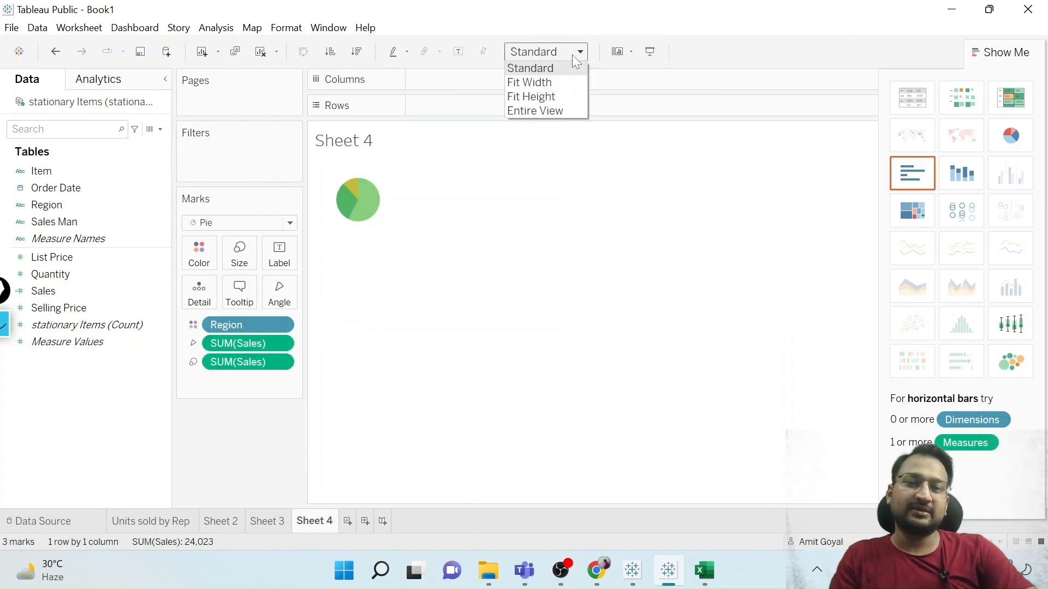
{"action": "left_click", "coordinate": [562, 110]}
{"action": "left_click", "coordinate": [1001, 55]}
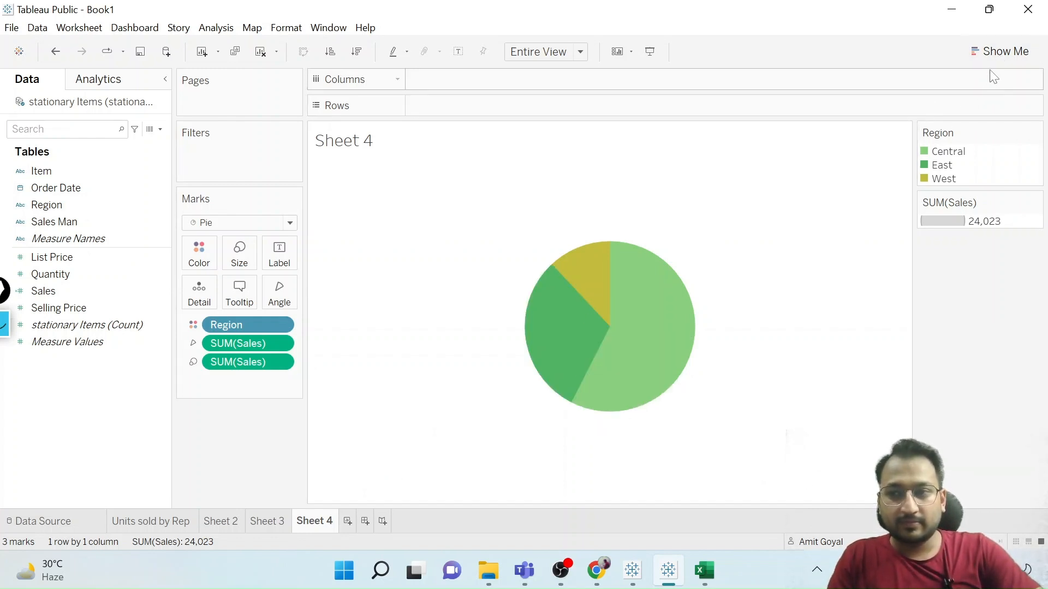
Change the sales-by-region pie chart to horizontal bars and fit them to Entire View.
{"action": "left_click", "coordinate": [993, 52]}
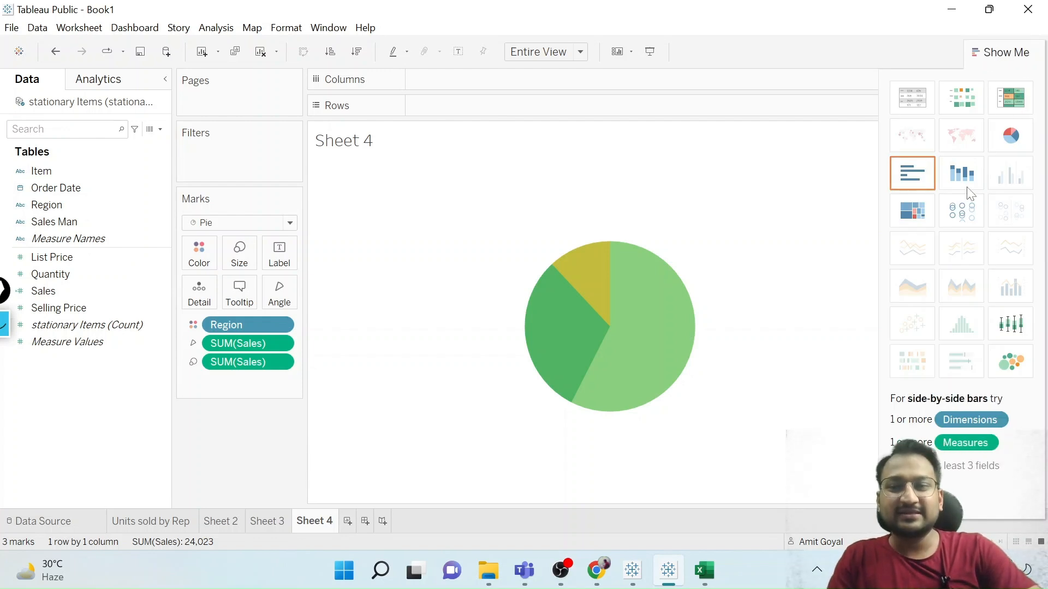
{"action": "left_click", "coordinate": [904, 180]}
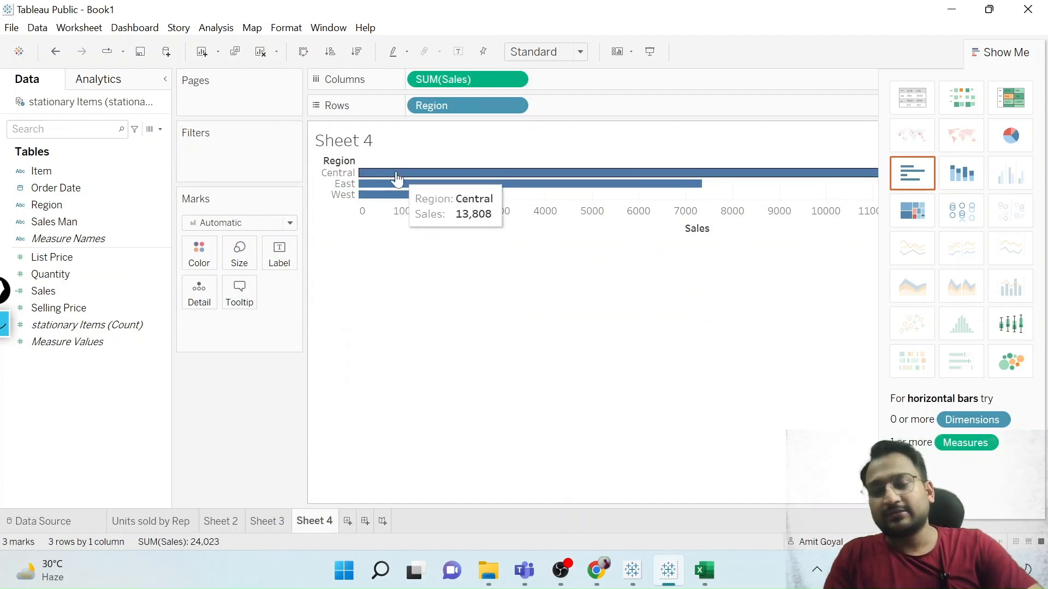
{"action": "left_click", "coordinate": [1026, 55]}
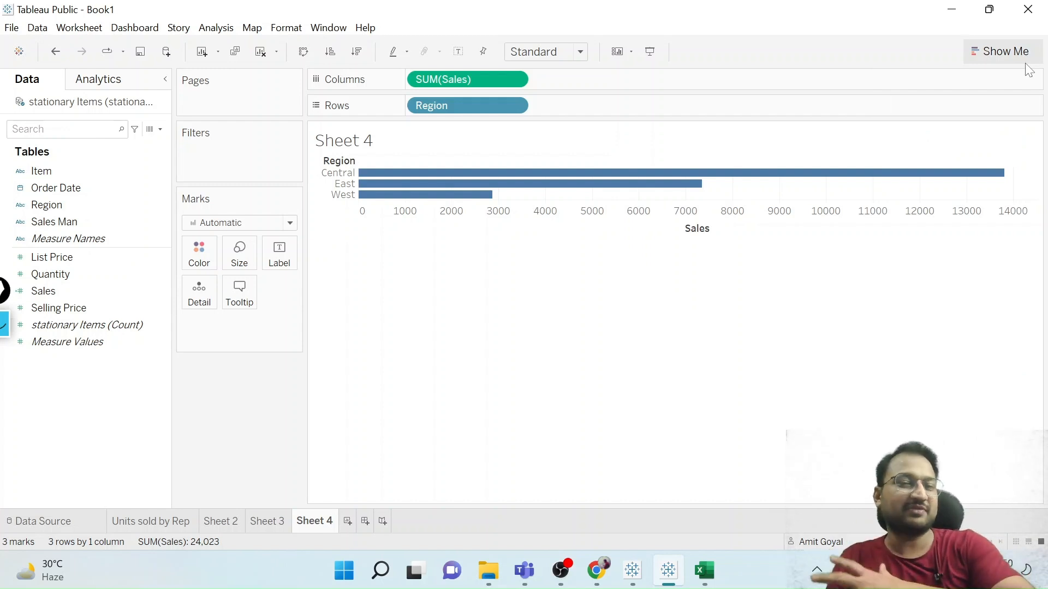
{"action": "left_click", "coordinate": [540, 52]}
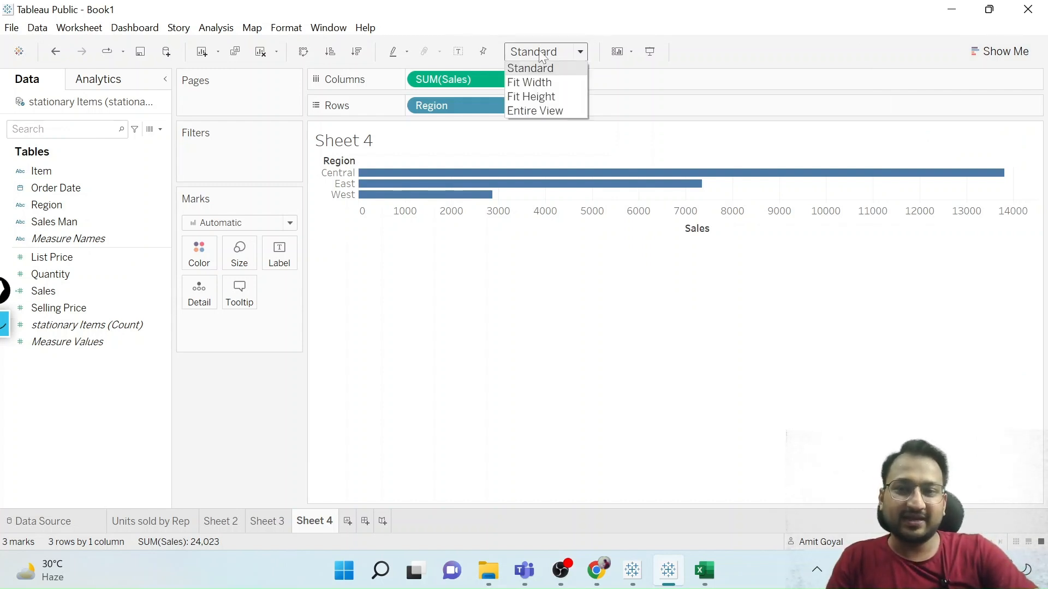
{"action": "left_click", "coordinate": [535, 107]}
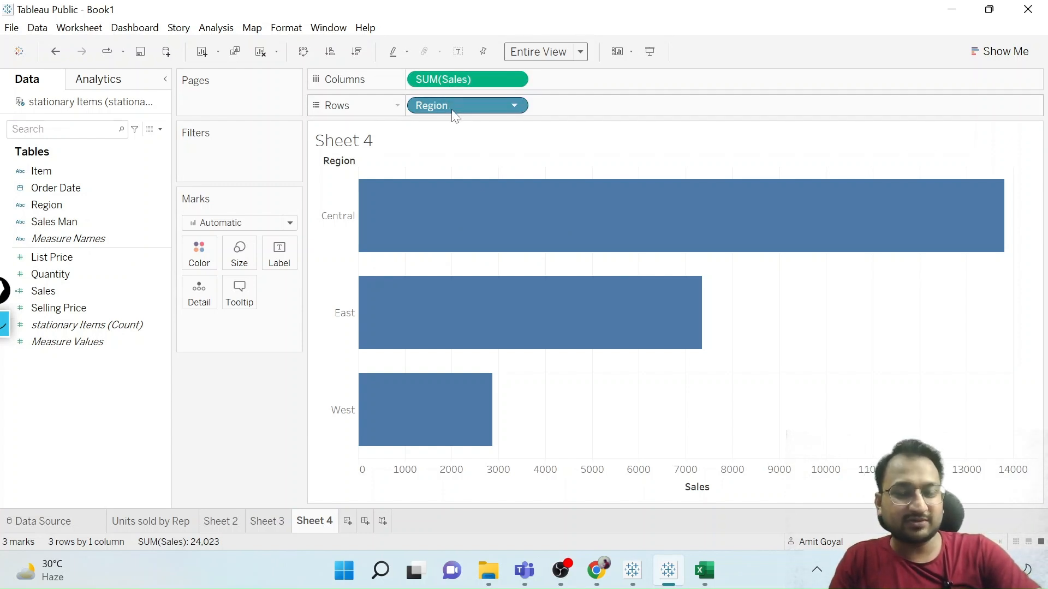
Swap the sales chart's rows and columns so Region is in columns and summed Sales is in rows.
{"action": "left_click_drag", "start_coordinate": [452, 112], "coordinate": [560, 111]}
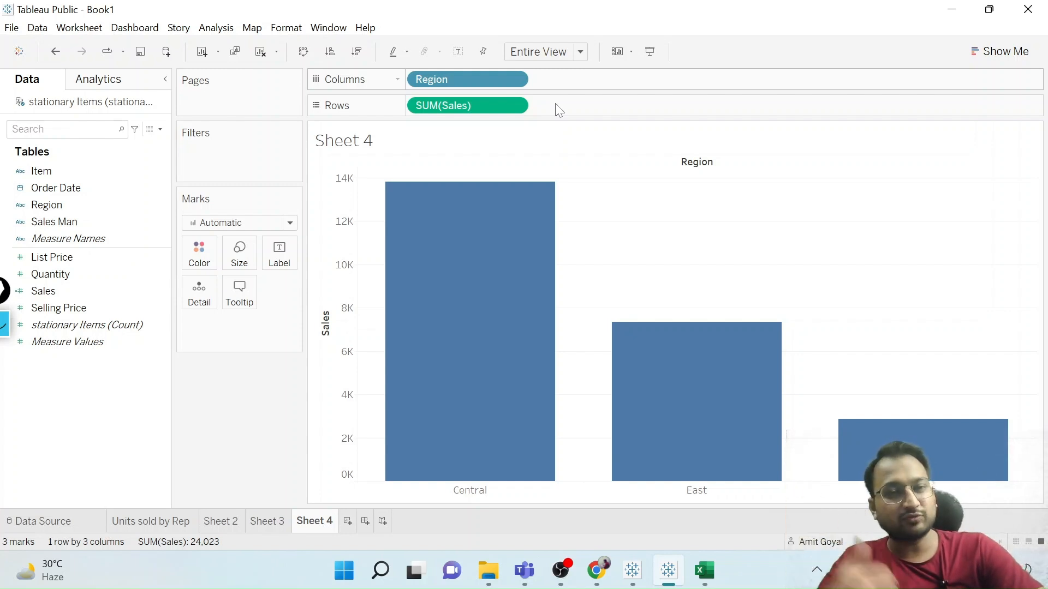
{"action": "left_click", "coordinate": [301, 54]}
{"action": "left_click", "coordinate": [300, 54]}
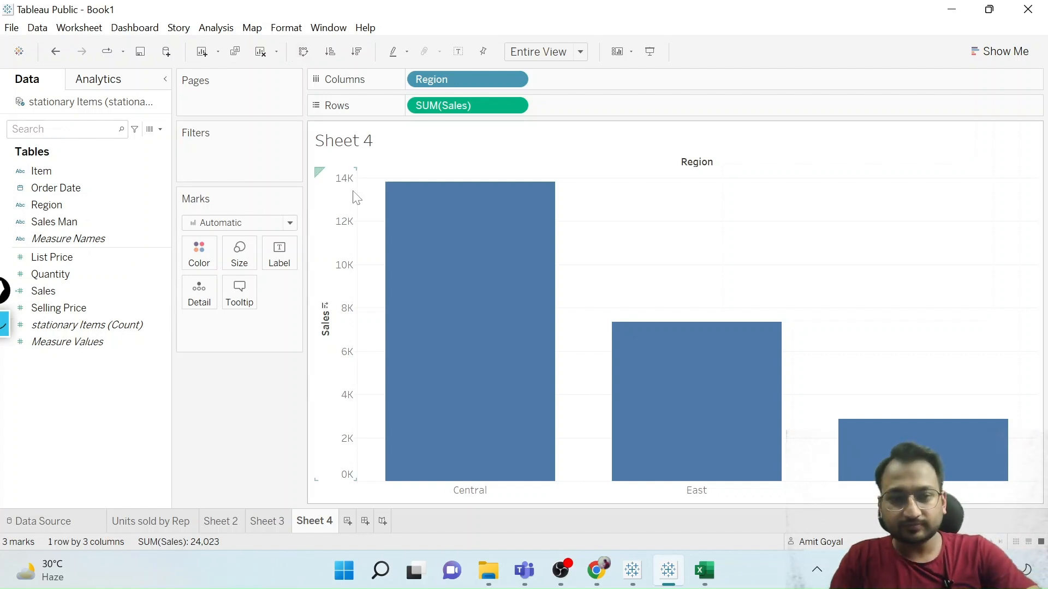
{"action": "mouse_move", "coordinate": [409, 304]}
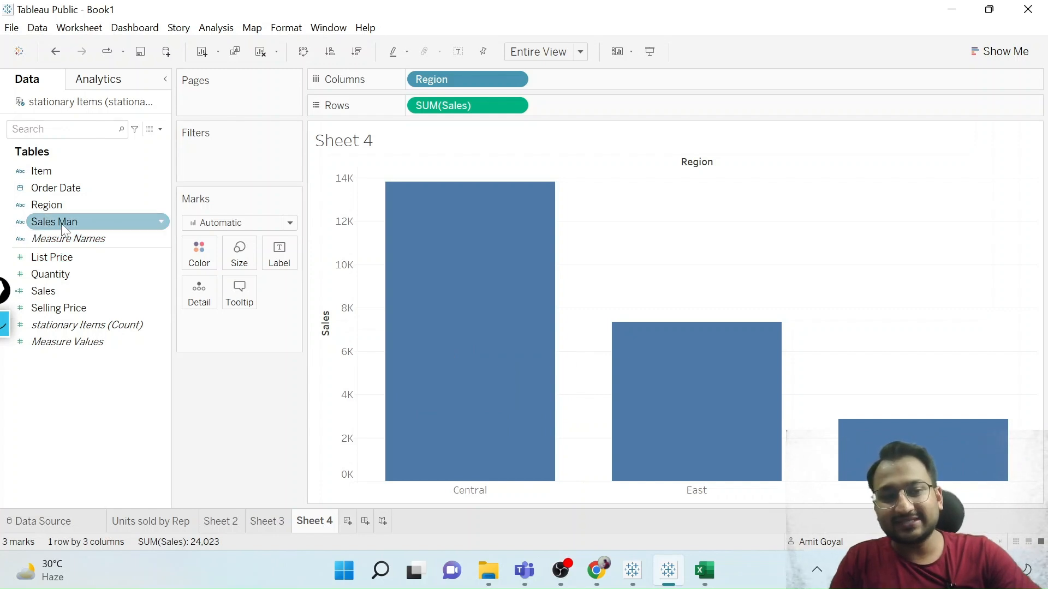
Color the sales-by-region bars by Sales Man.
{"action": "left_click_drag", "start_coordinate": [62, 225], "coordinate": [186, 246]}
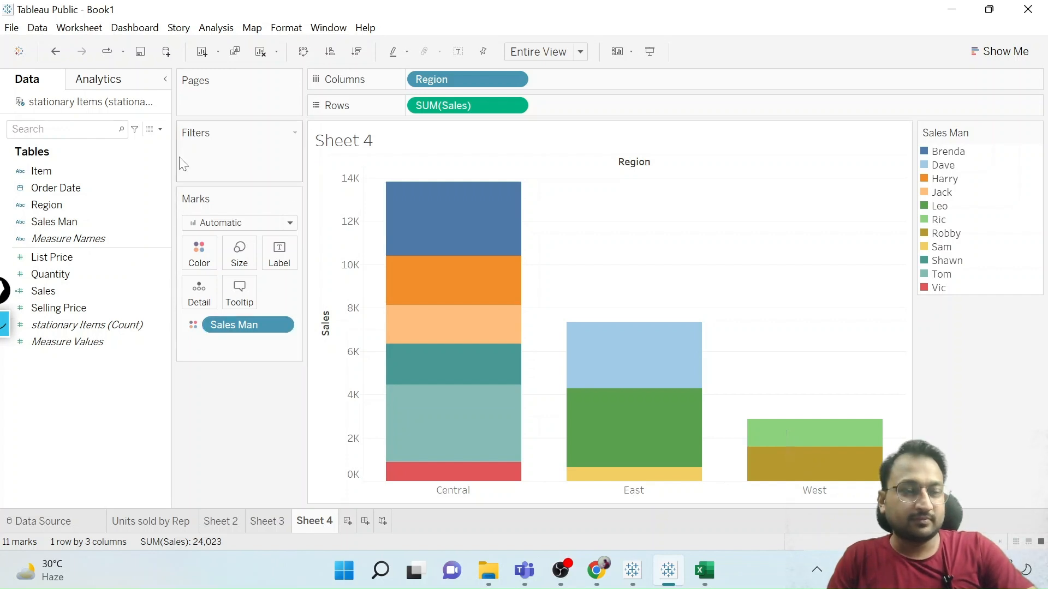
Start saving the workbook to Tableau Public and sign in with the account e-mail and password.
{"action": "left_click", "coordinate": [12, 29]}
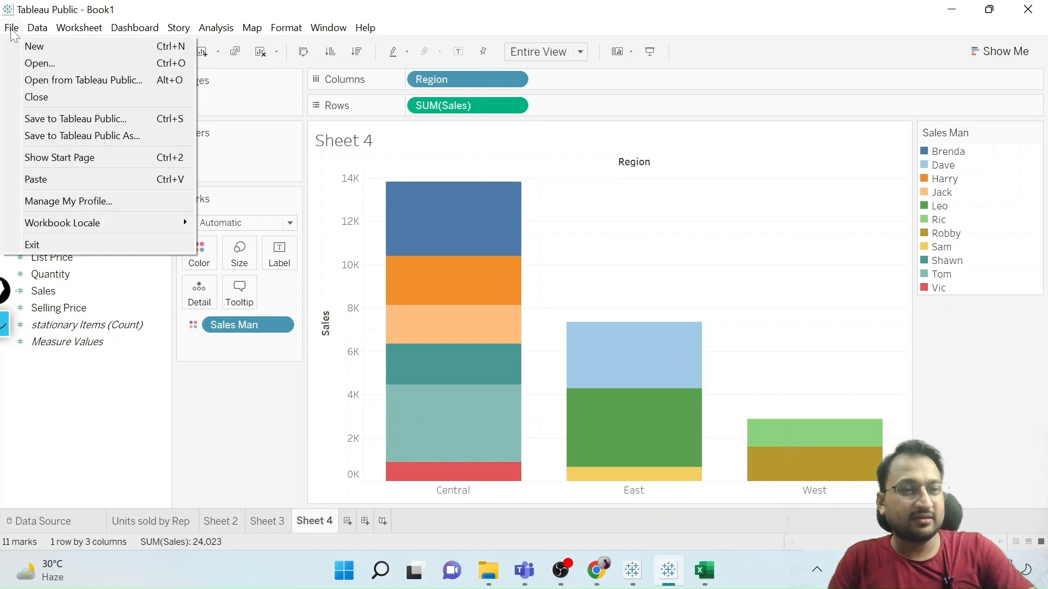
{"action": "left_click", "coordinate": [12, 27]}
{"action": "left_click", "coordinate": [37, 27]}
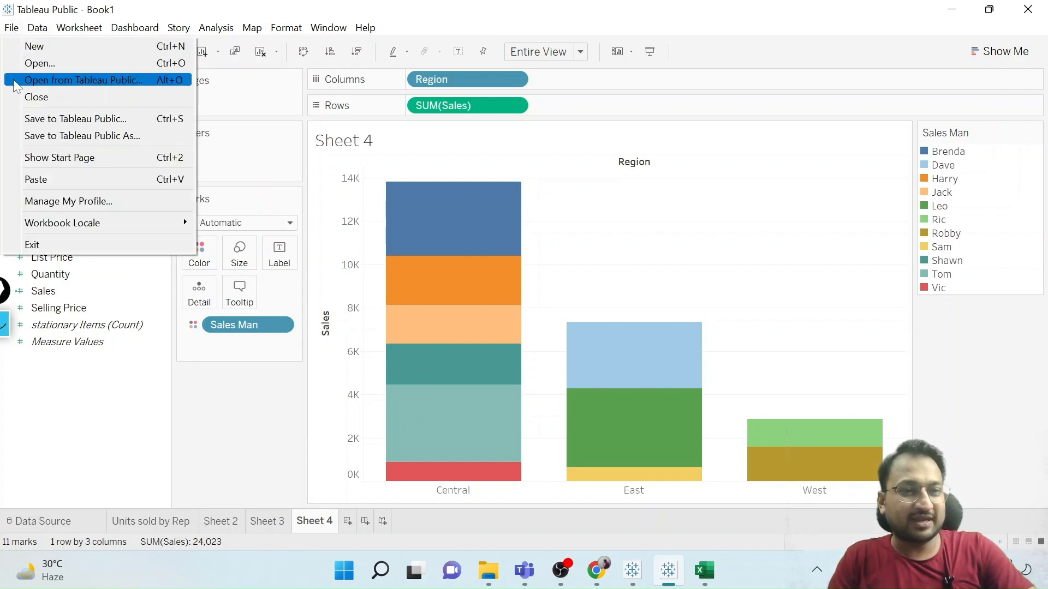
{"action": "left_click", "coordinate": [32, 122]}
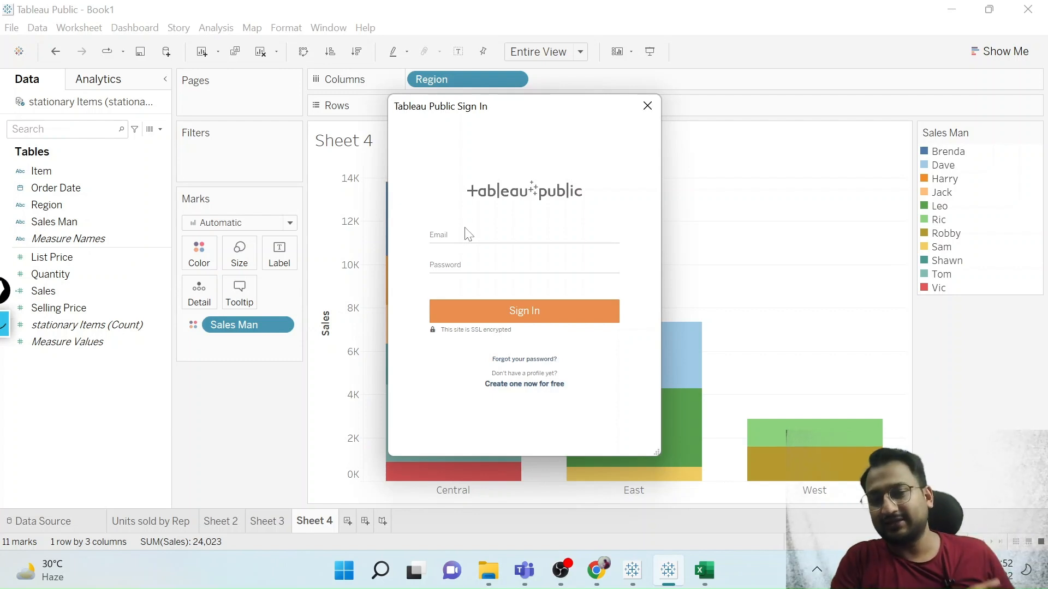
{"action": "left_click", "coordinate": [467, 235]}
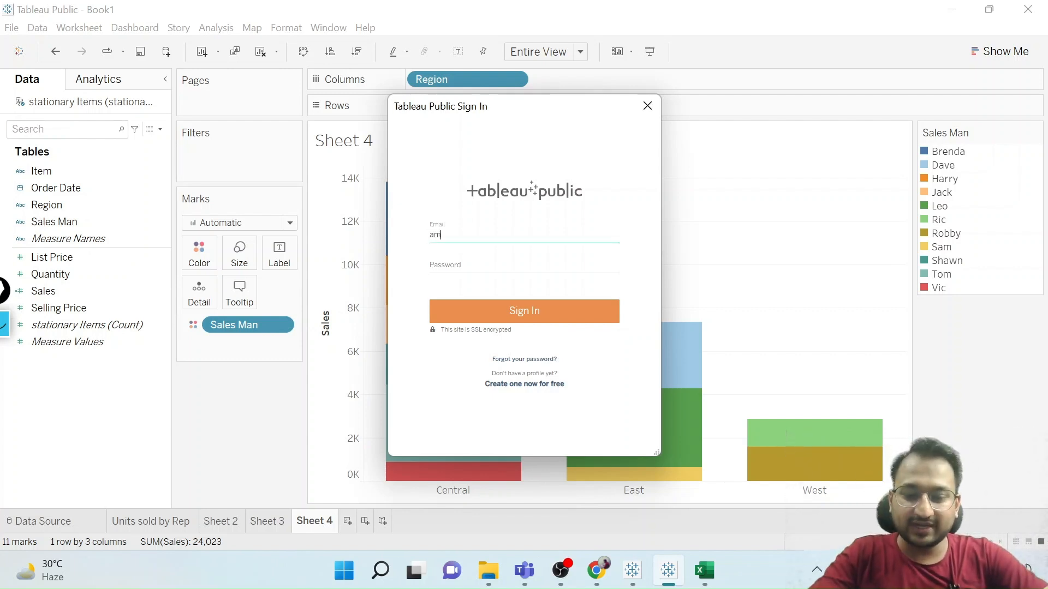
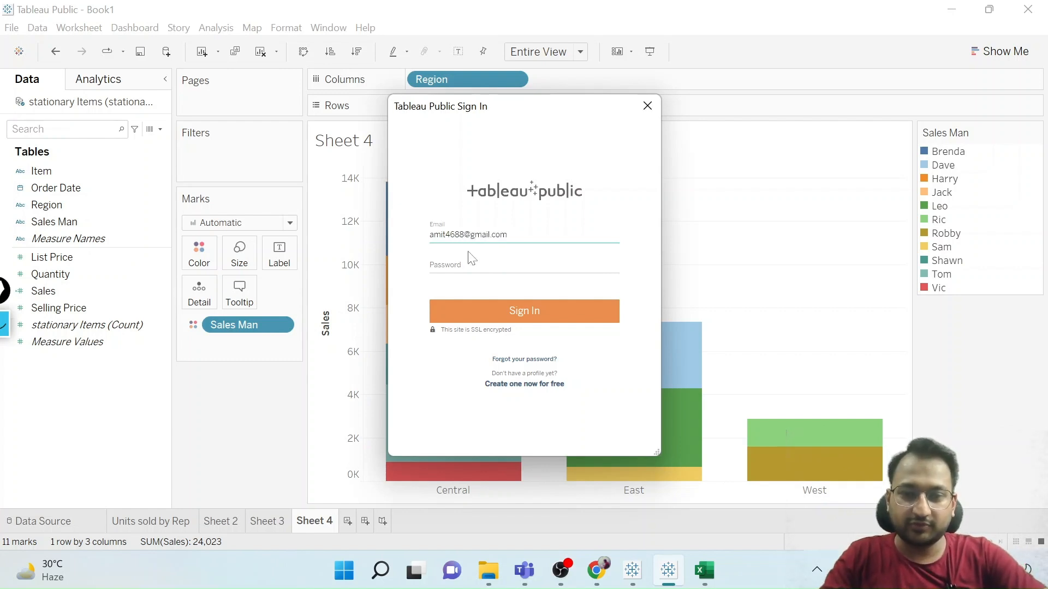
{"action": "key", "text": "Tab"}
{"action": "type", "text": "*********"}
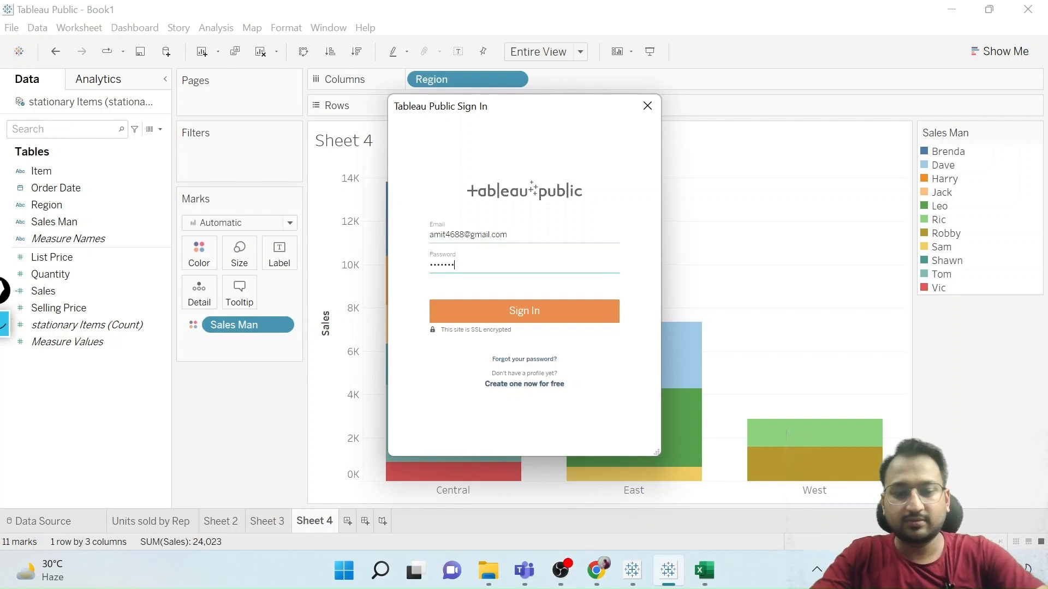
{"action": "left_click", "coordinate": [516, 310]}
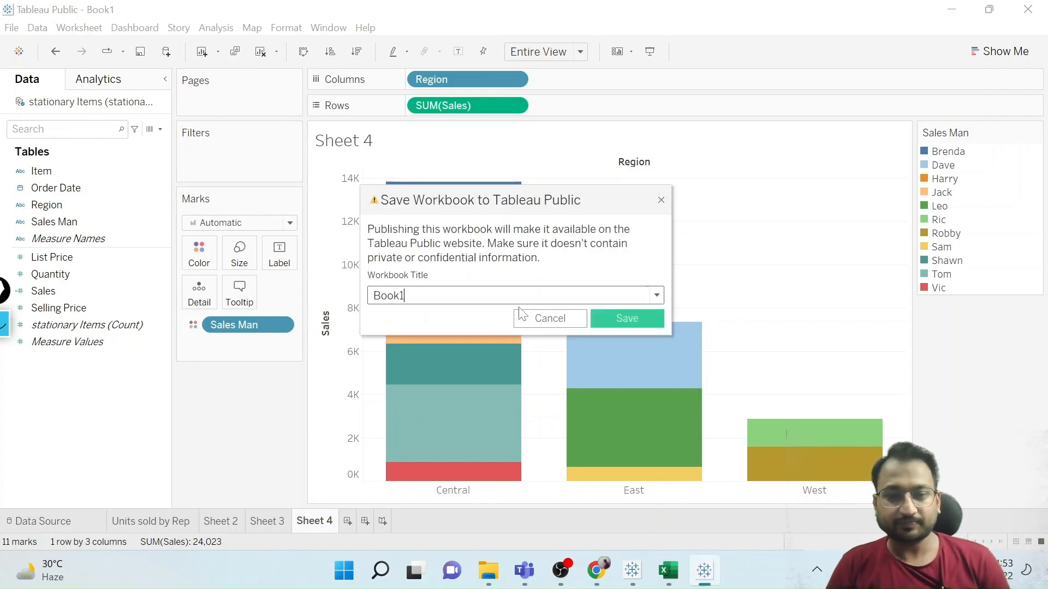
Title the workbook "Relevel Stationalry Items" and publish it to Tableau Public.
{"action": "double_click", "coordinate": [384, 295]}
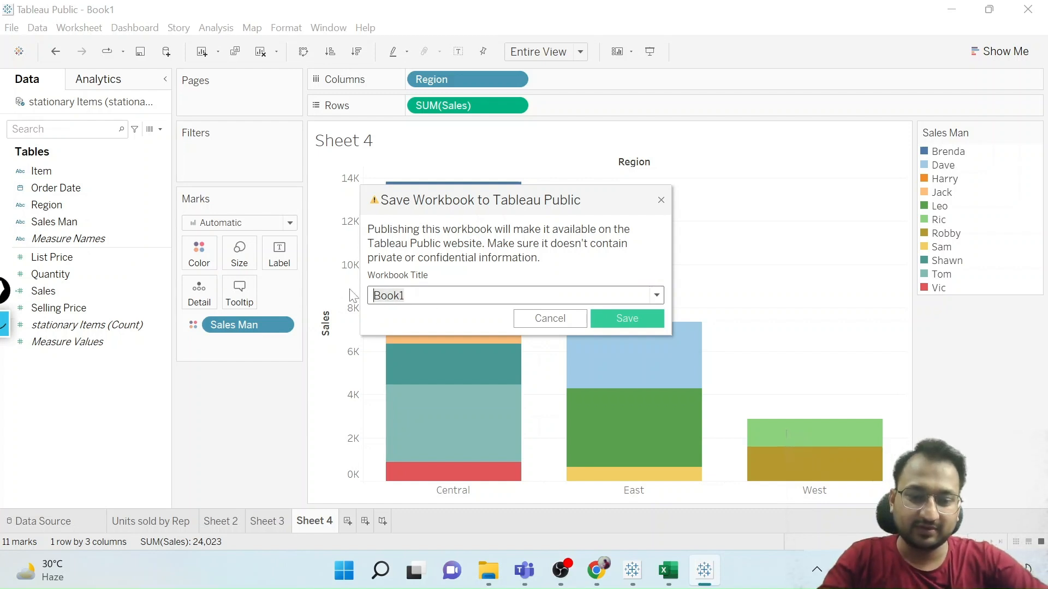
{"action": "type", "text": "Relevel S"}
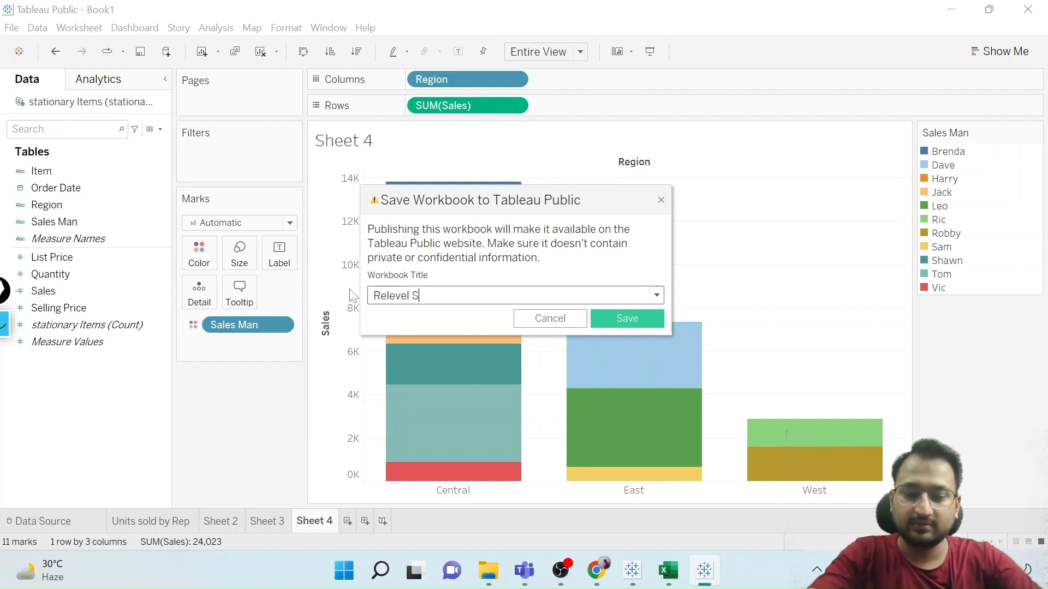
{"action": "type", "text": "tationalry "}
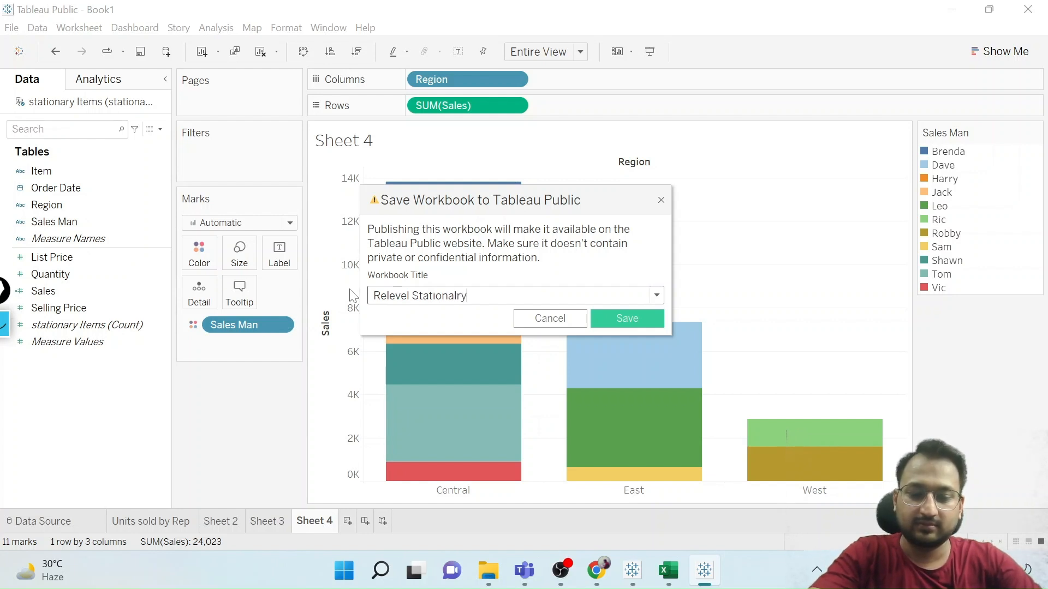
{"action": "type", "text": "Items"}
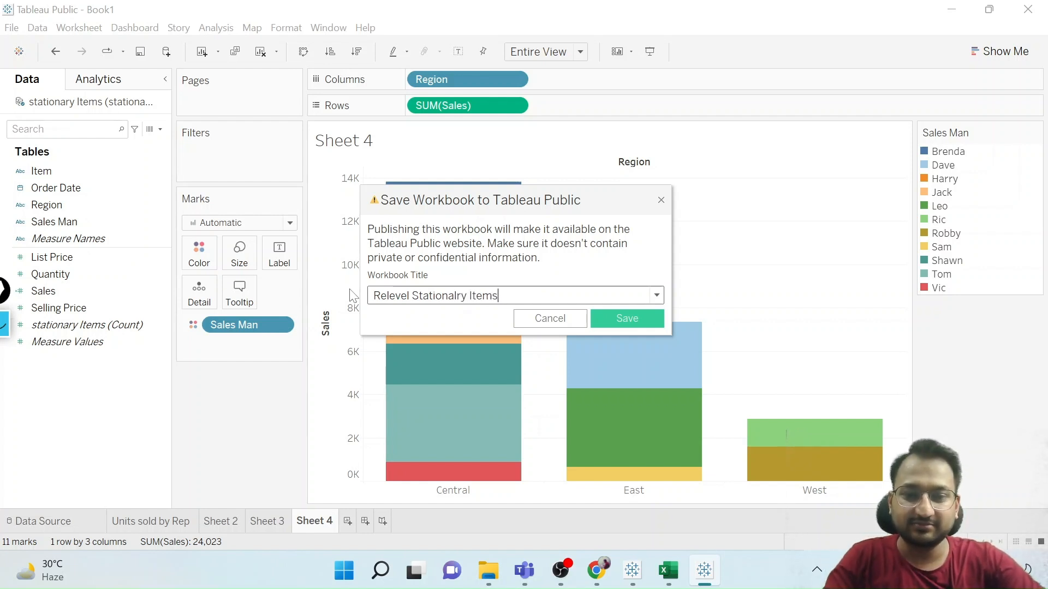
{"action": "left_click", "coordinate": [624, 318]}
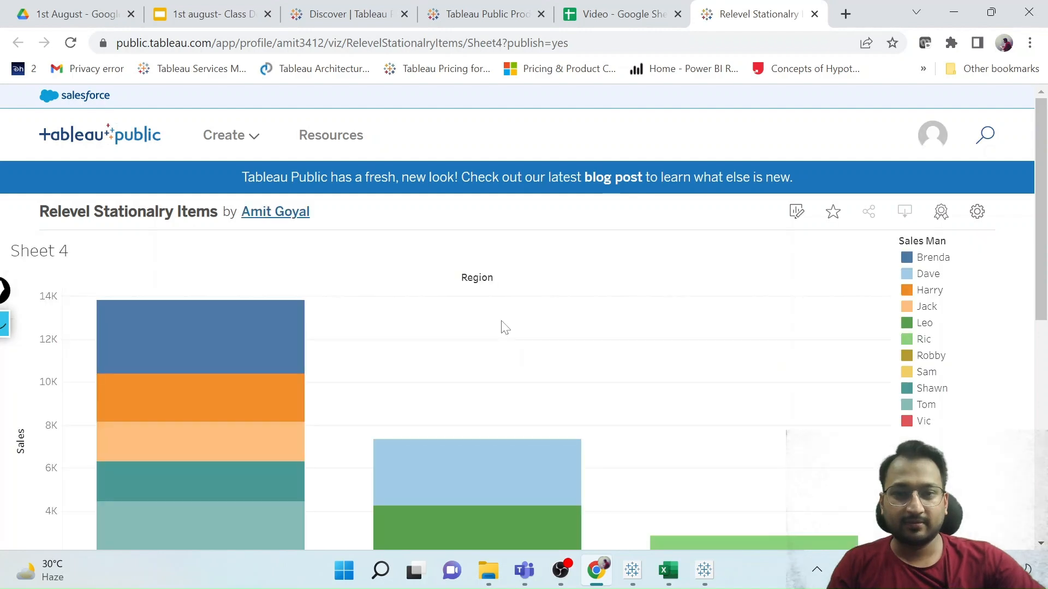
Look over the published sales-by-region chart and its Sales Man legend on the web page.
{"action": "scroll", "coordinate": [505, 327], "scroll_direction": "down", "scroll_amount": 1}
{"action": "scroll", "coordinate": [504, 328], "scroll_direction": "down", "scroll_amount": 2}
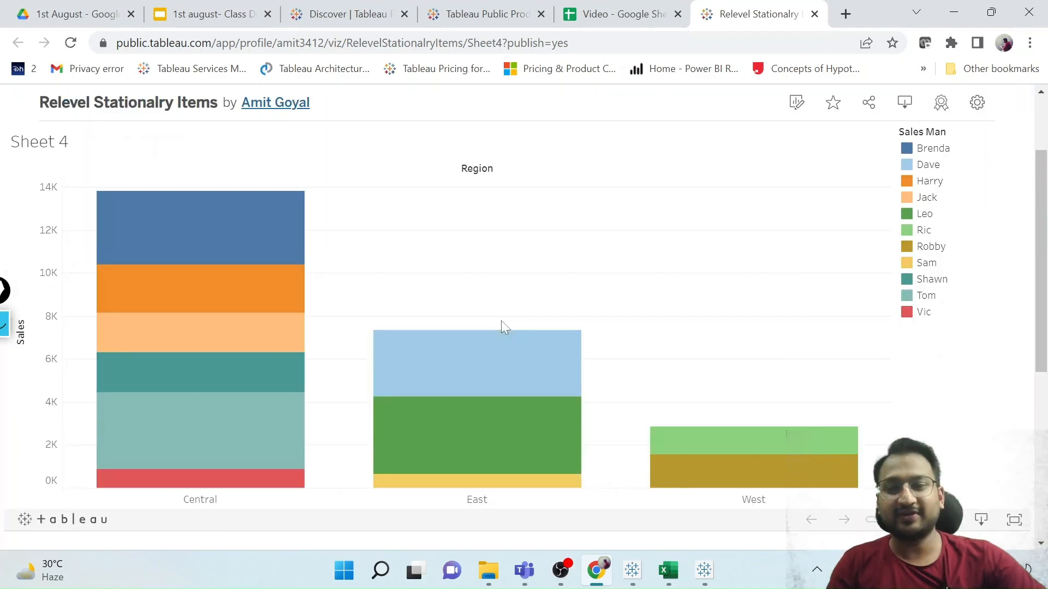
{"action": "scroll", "coordinate": [501, 320], "scroll_direction": "down", "scroll_amount": 1}
{"action": "scroll", "coordinate": [501, 319], "scroll_direction": "up", "scroll_amount": 3}
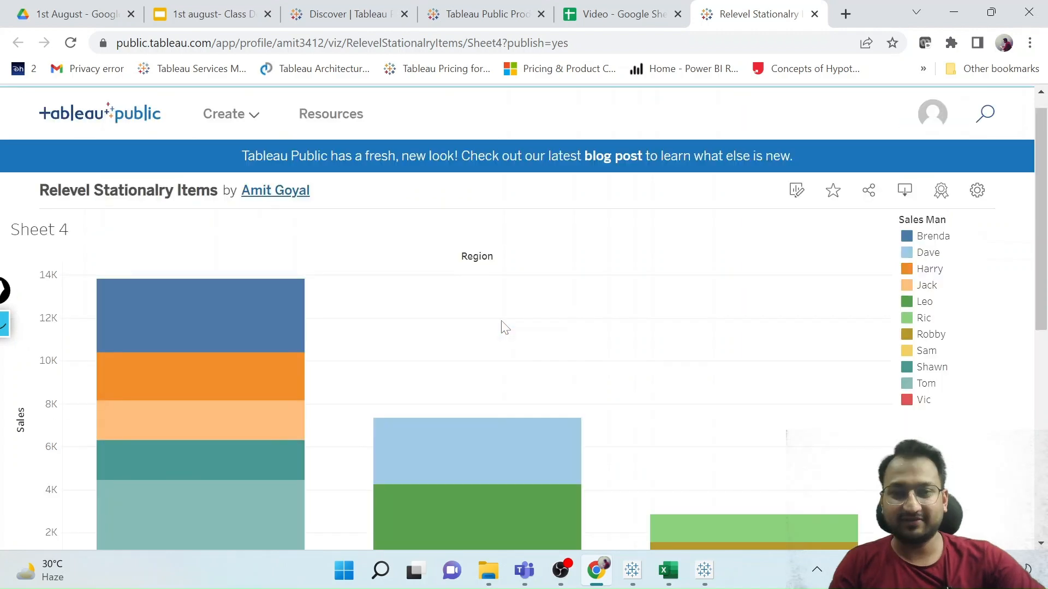
{"action": "scroll", "coordinate": [505, 328], "scroll_direction": "down", "scroll_amount": 2}
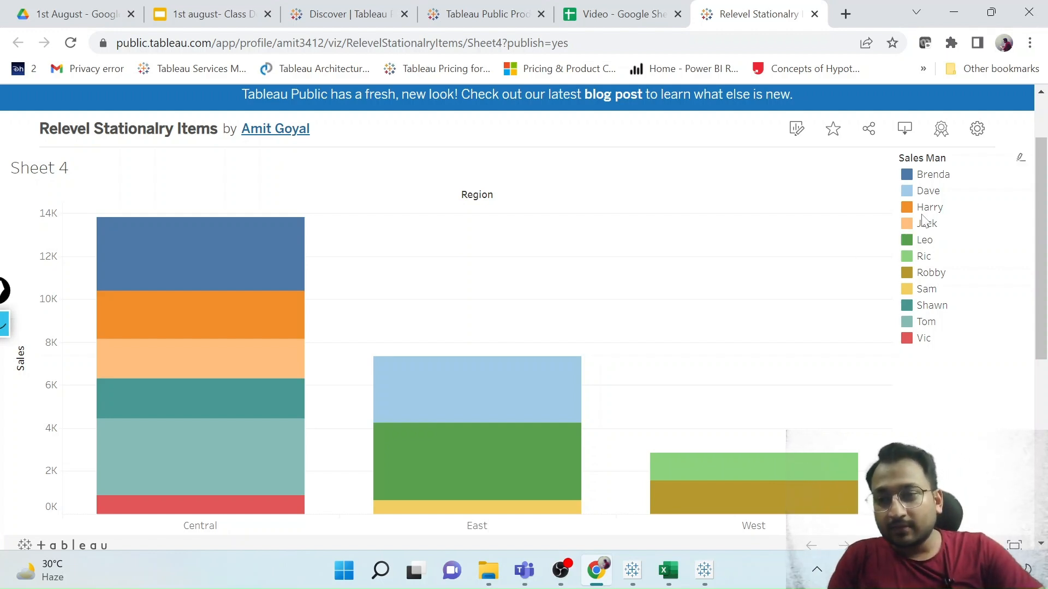
{"action": "scroll", "coordinate": [697, 353], "scroll_direction": "down", "scroll_amount": 1}
{"action": "scroll", "coordinate": [696, 353], "scroll_direction": "up", "scroll_amount": 2}
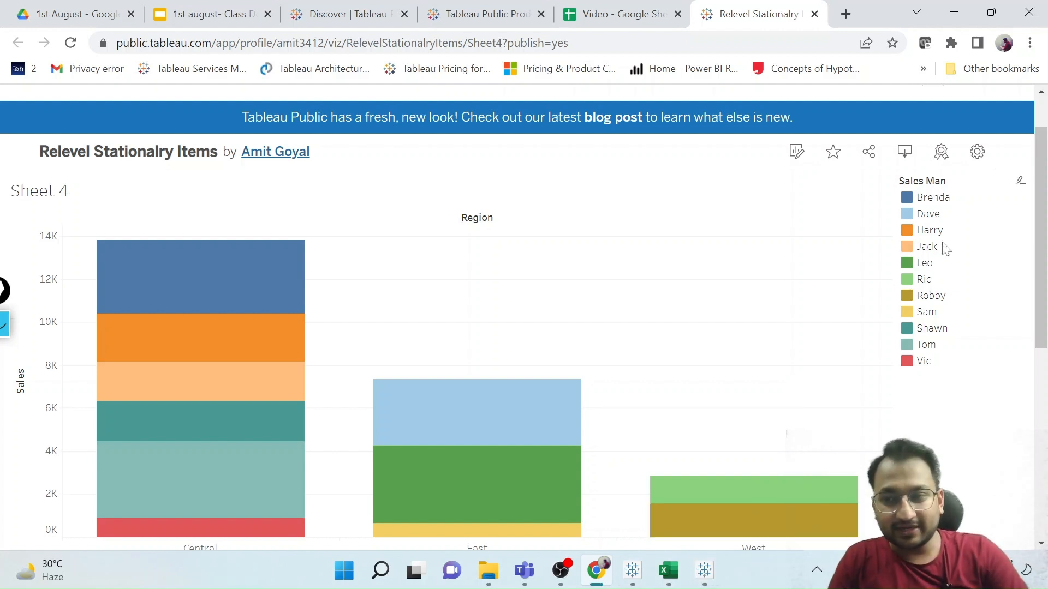
Enable the Show Sheets setting for the published viz and close its settings.
{"action": "left_click", "coordinate": [977, 156]}
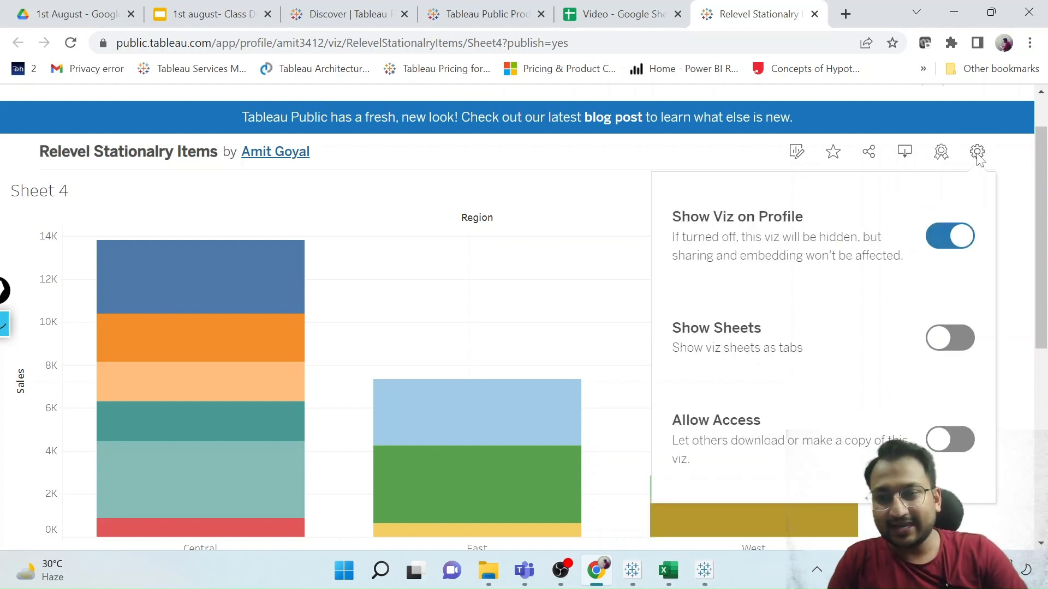
{"action": "left_click", "coordinate": [956, 339]}
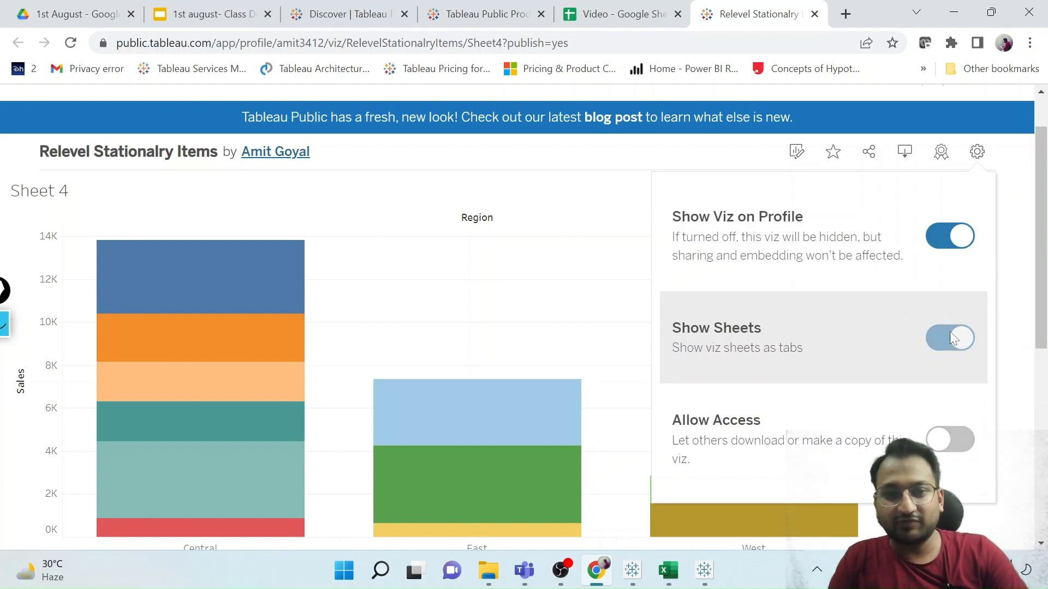
{"action": "left_click", "coordinate": [978, 157]}
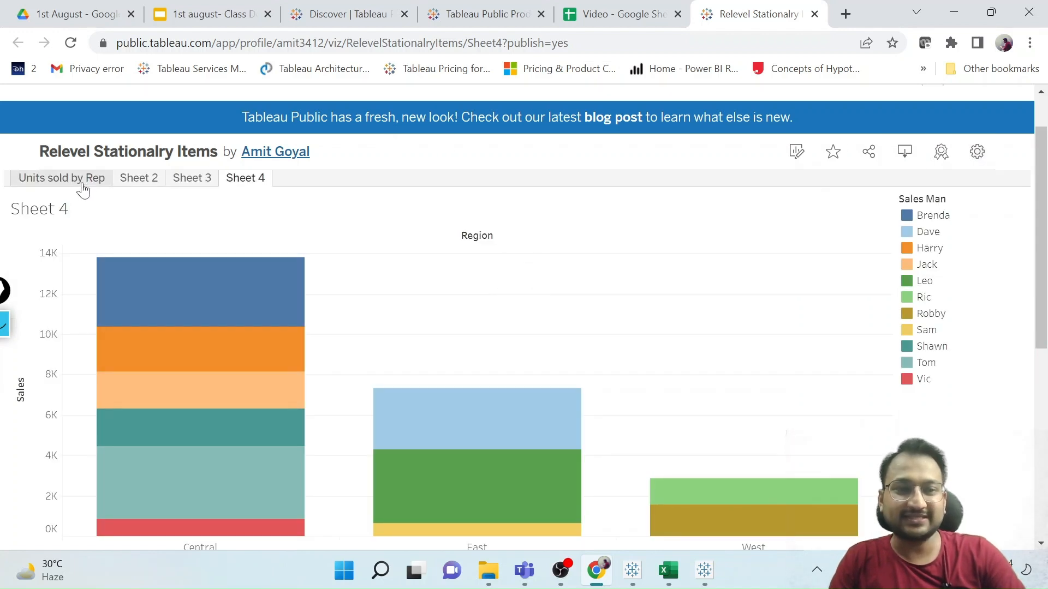
View the published Units sold by Rep, Sheet 2 and Sheet 3 charts in turn.
{"action": "left_click", "coordinate": [81, 182]}
{"action": "left_click", "coordinate": [136, 180]}
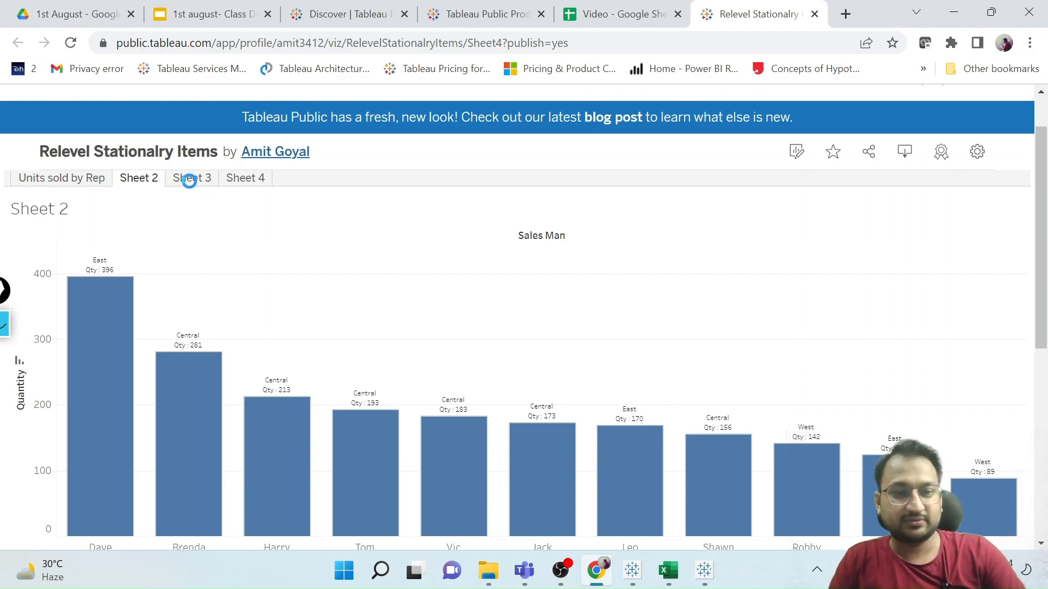
{"action": "left_click", "coordinate": [191, 182]}
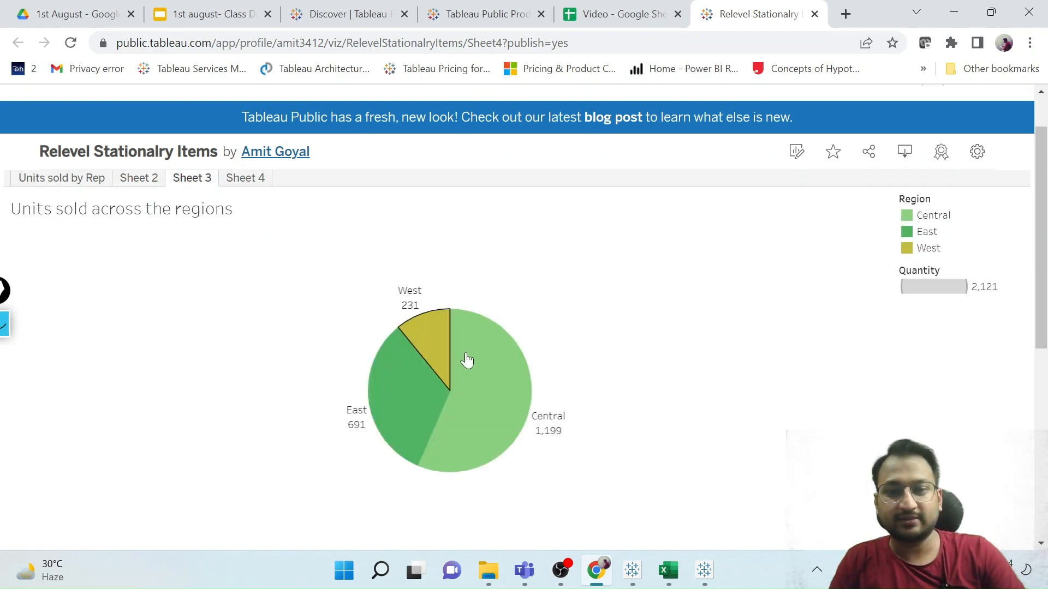
Review the file formats offered for downloading the published viz, then dismiss the options without downloading.
{"action": "scroll", "coordinate": [467, 360], "scroll_direction": "down", "scroll_amount": 2}
{"action": "scroll", "coordinate": [600, 439], "scroll_direction": "up", "scroll_amount": 2}
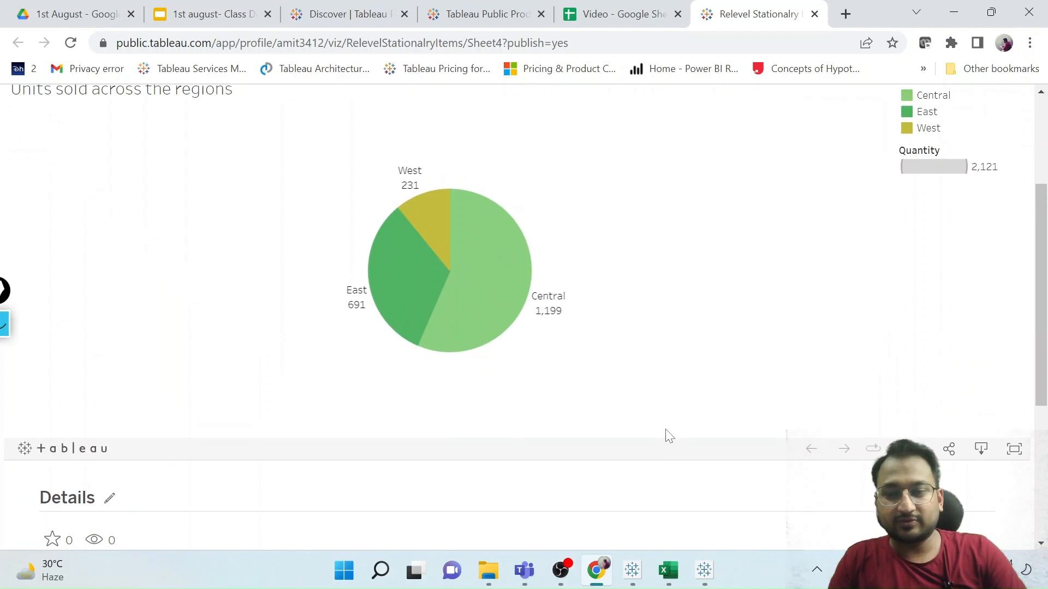
{"action": "left_click", "coordinate": [982, 490]}
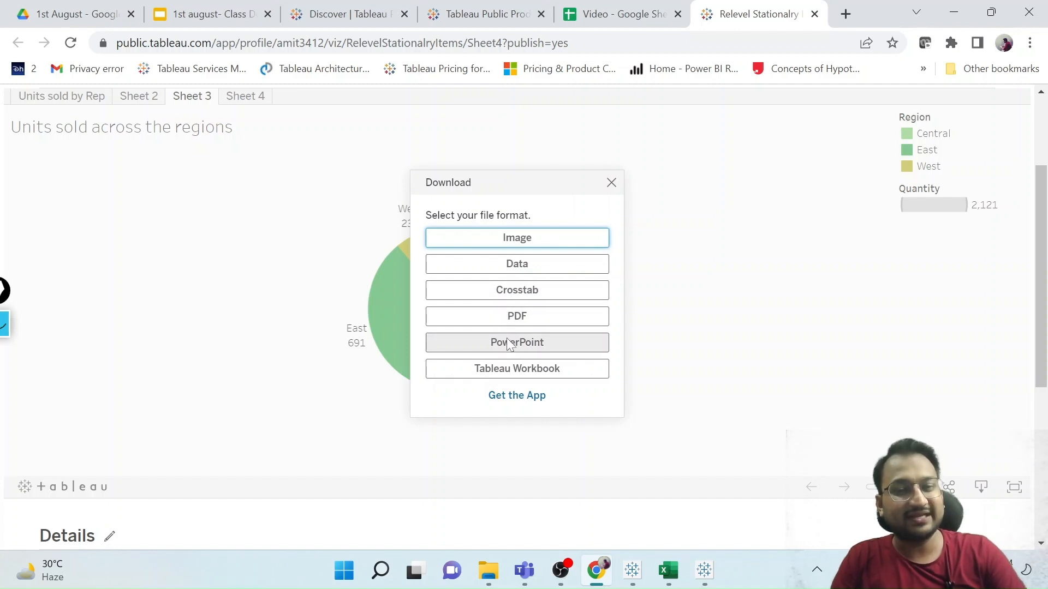
{"action": "left_click", "coordinate": [611, 184]}
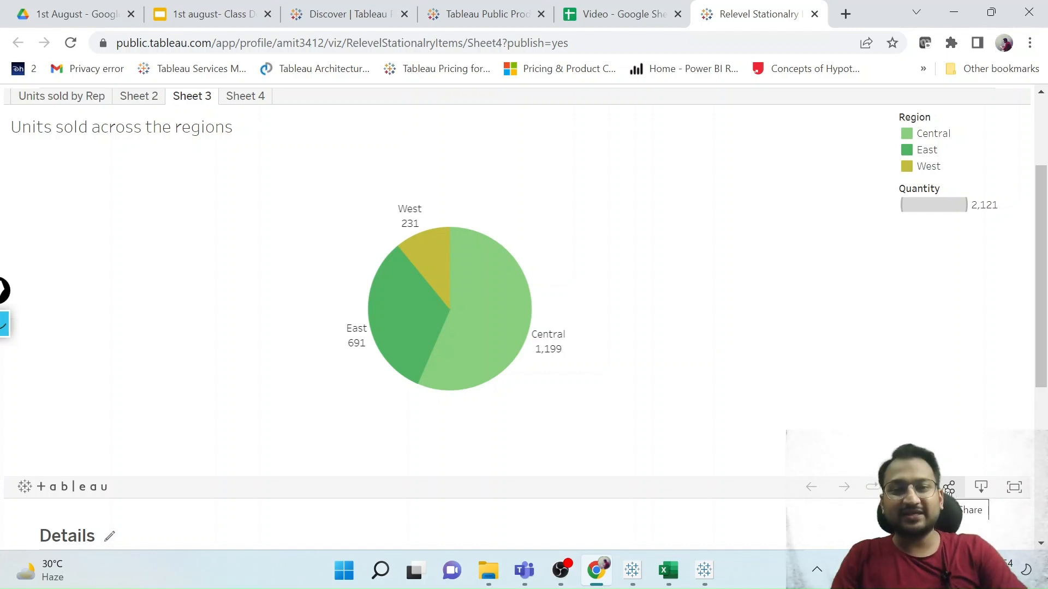
Open the share options for Sheet 3, select the viz link, and close the options.
{"action": "left_click", "coordinate": [949, 487]}
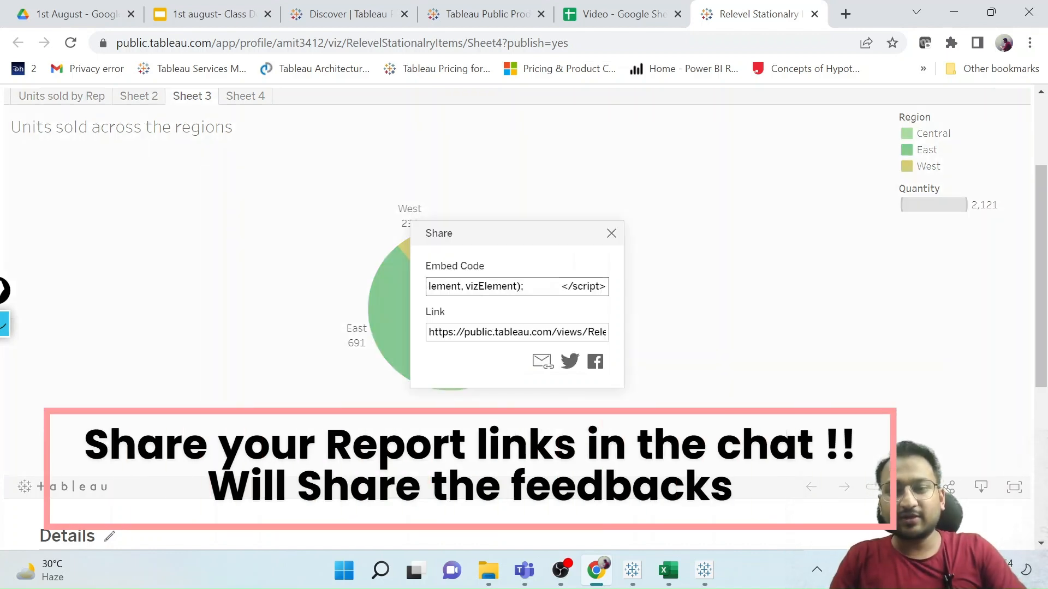
{"action": "left_click", "coordinate": [557, 332]}
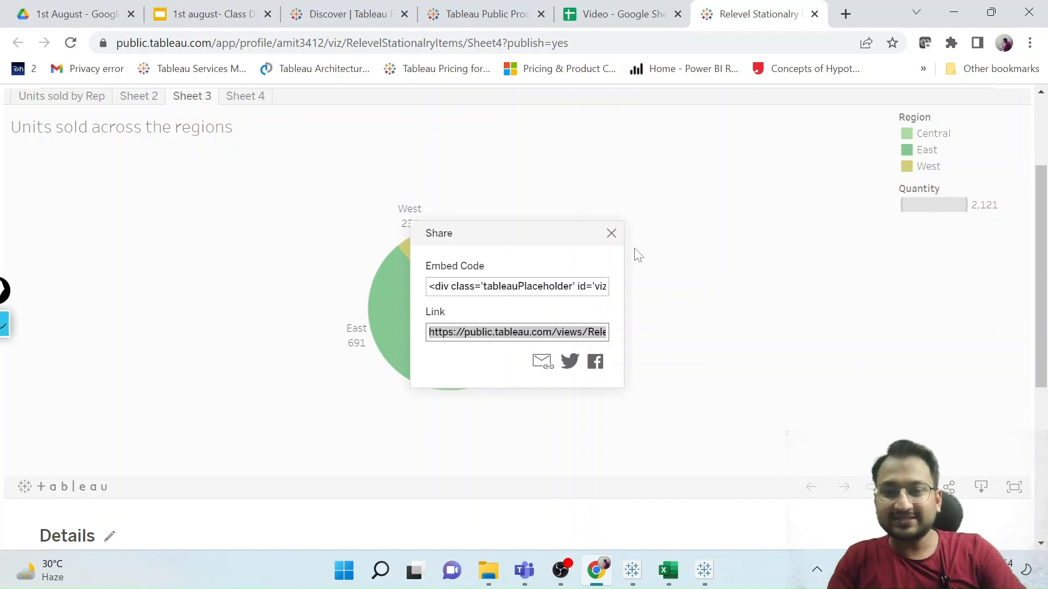
{"action": "left_click", "coordinate": [611, 233]}
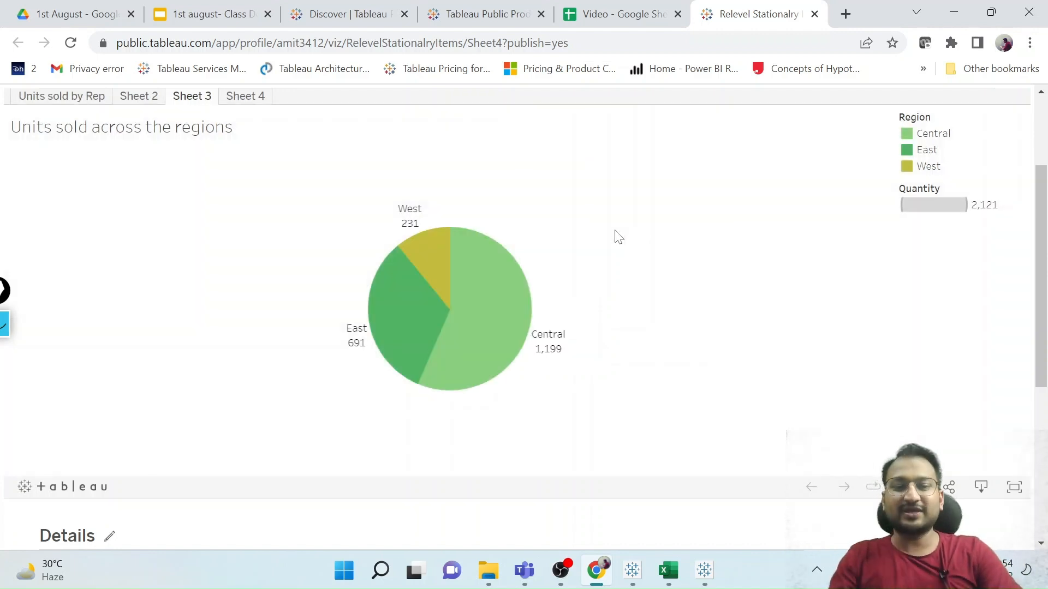
Show the published regional units pie chart in full screen and inspect the Central slice's details.
{"action": "left_click", "coordinate": [1014, 489]}
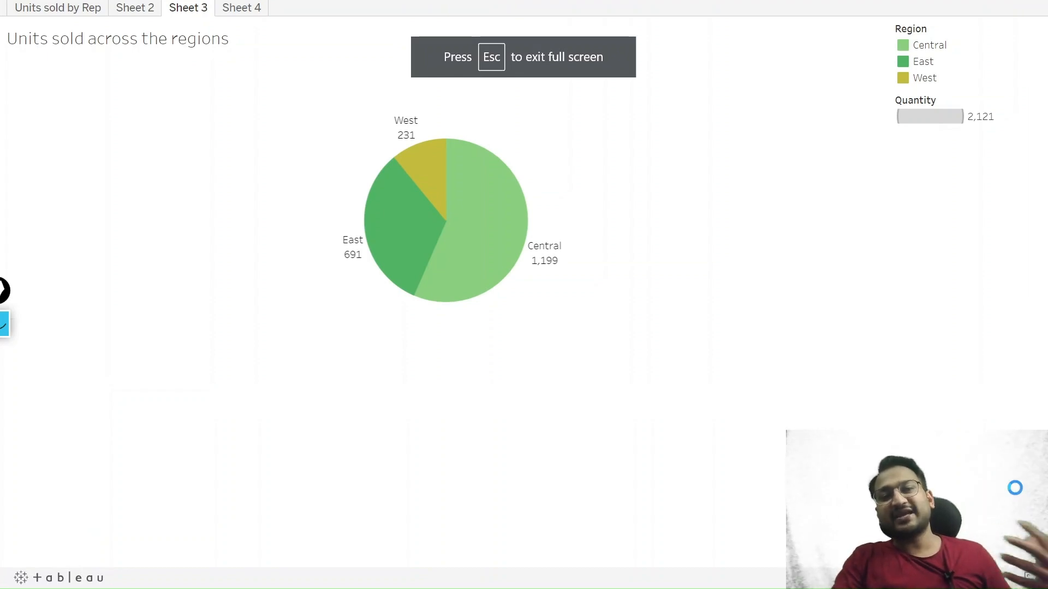
{"action": "mouse_move", "coordinate": [561, 254]}
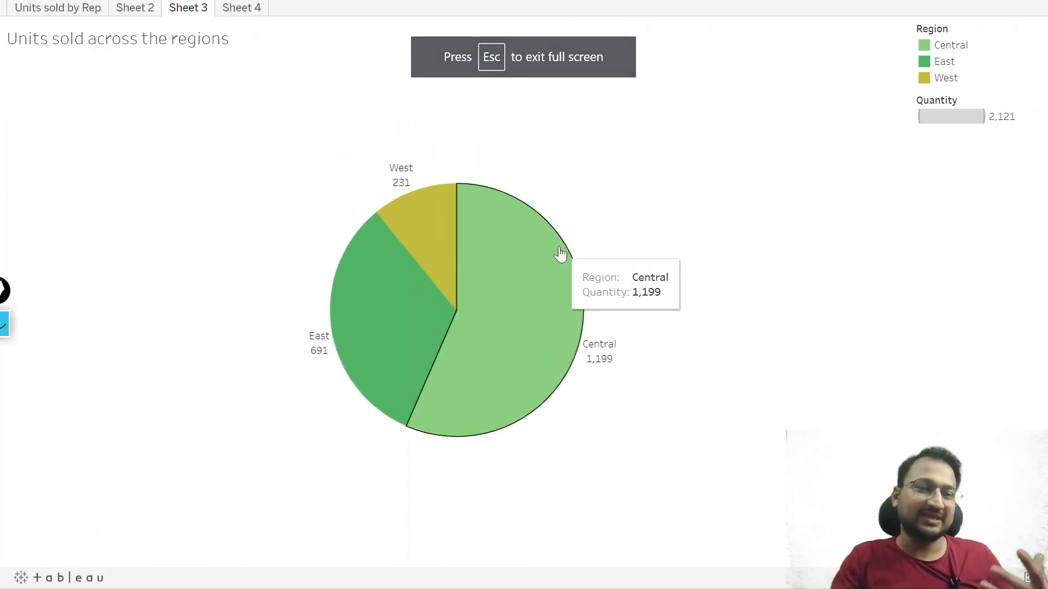